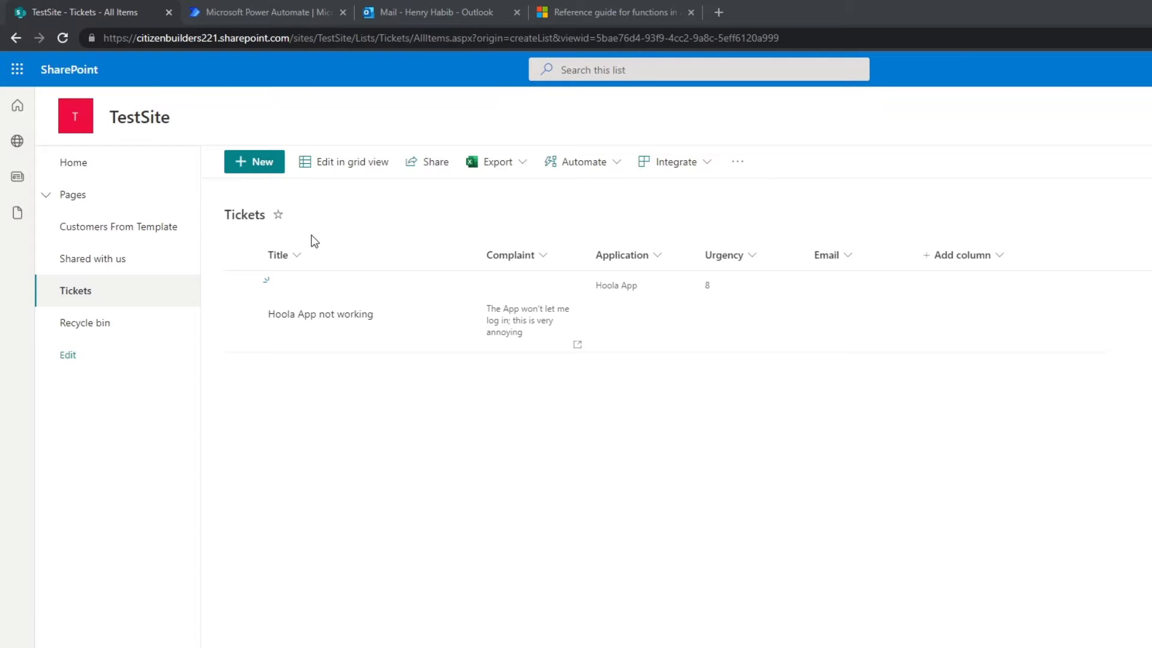
Step: Compare the SharePoint Tickets list columns with the ticket emails in Outlook, opening the Ticket See App email to read its table
{"action": "left_click", "coordinate": [432, 14]}
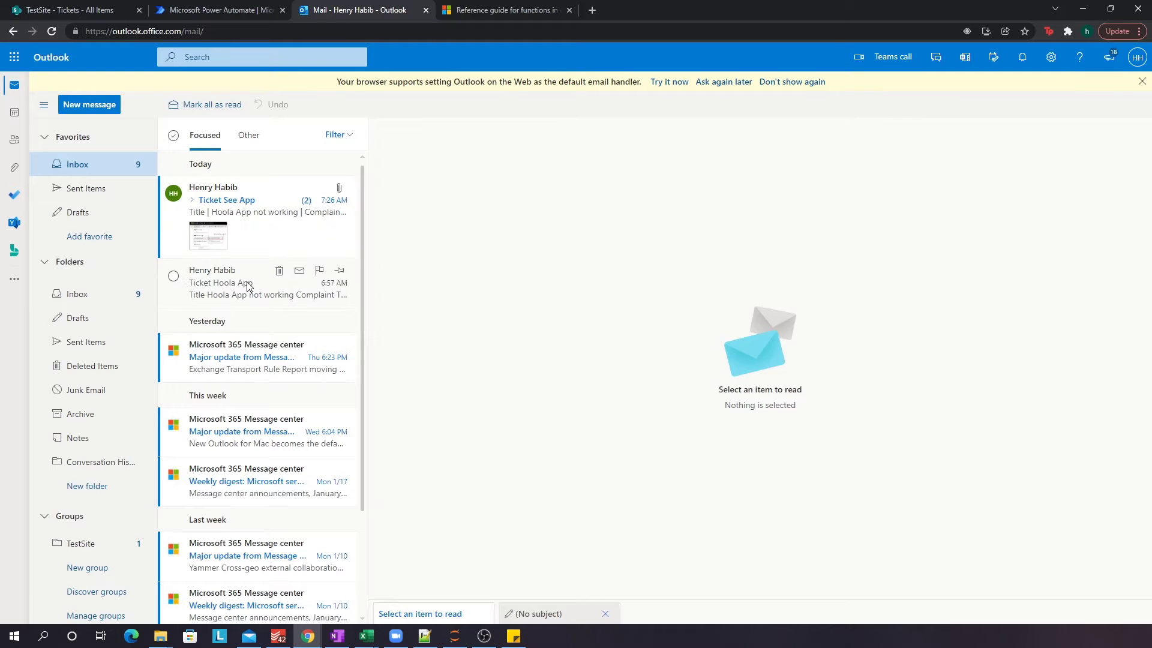
{"action": "left_click", "coordinate": [180, 10]}
{"action": "left_click", "coordinate": [72, 7]}
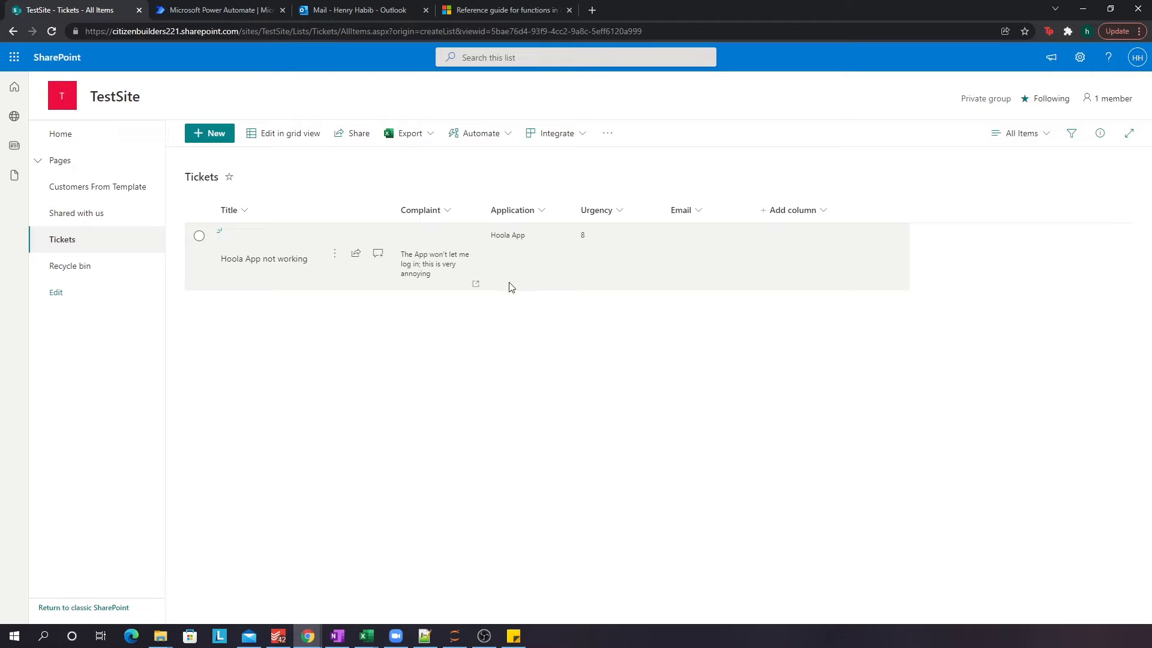
{"action": "left_click", "coordinate": [321, 10]}
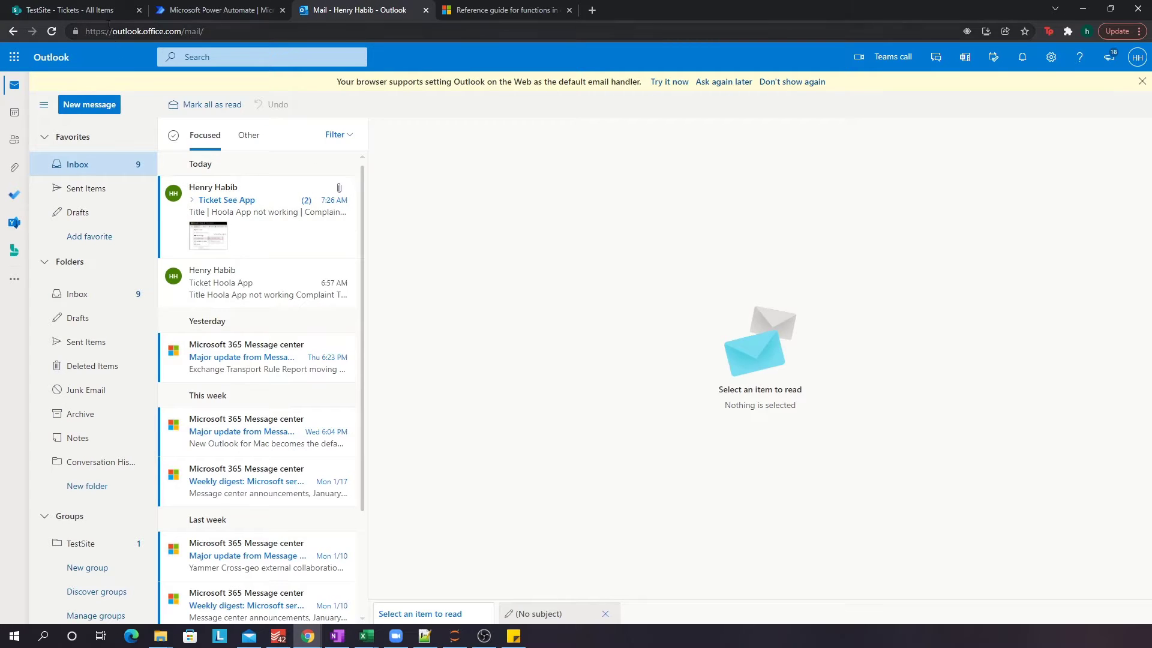
{"action": "left_click", "coordinate": [70, 10]}
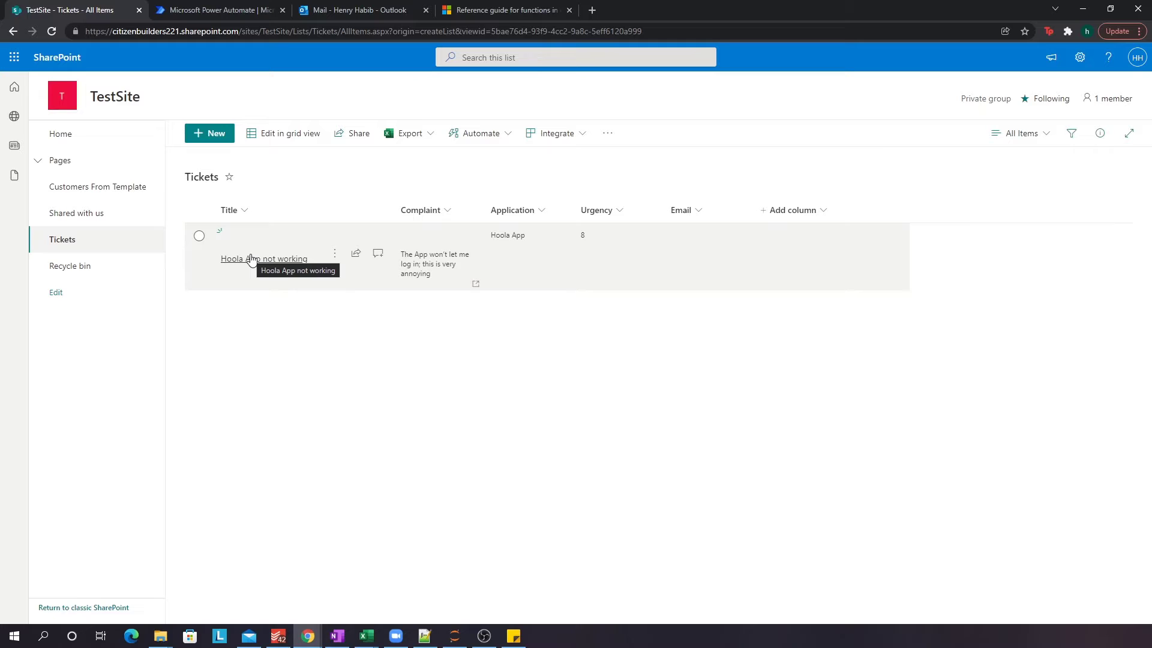
{"action": "left_click", "coordinate": [350, 10]}
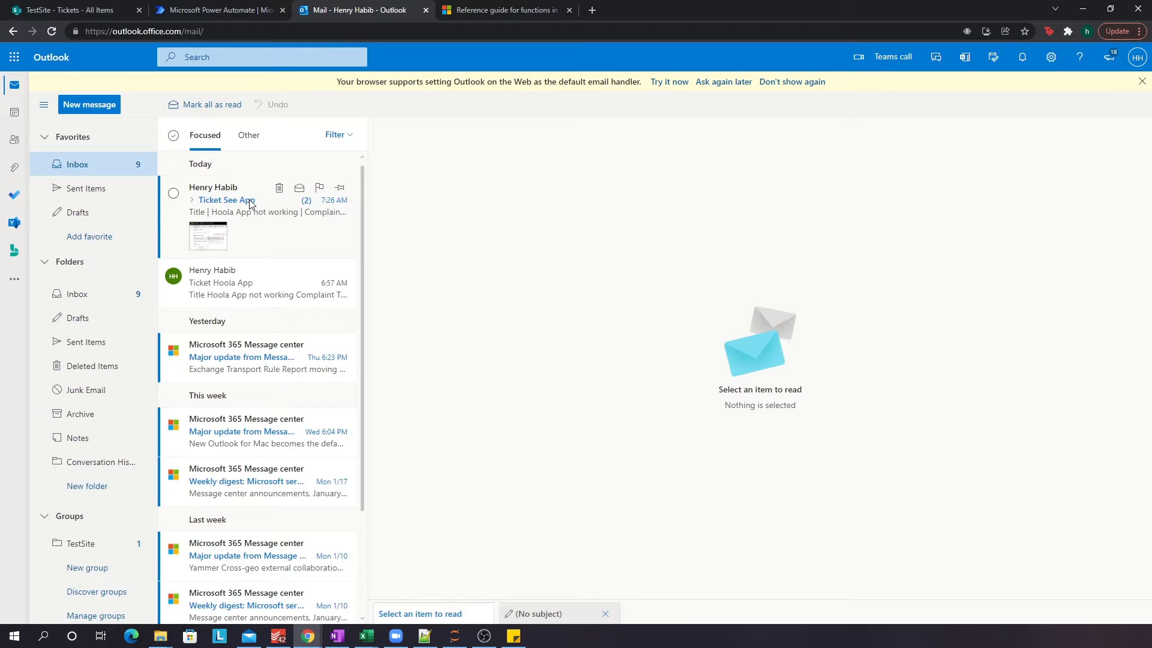
{"action": "left_click", "coordinate": [94, 12]}
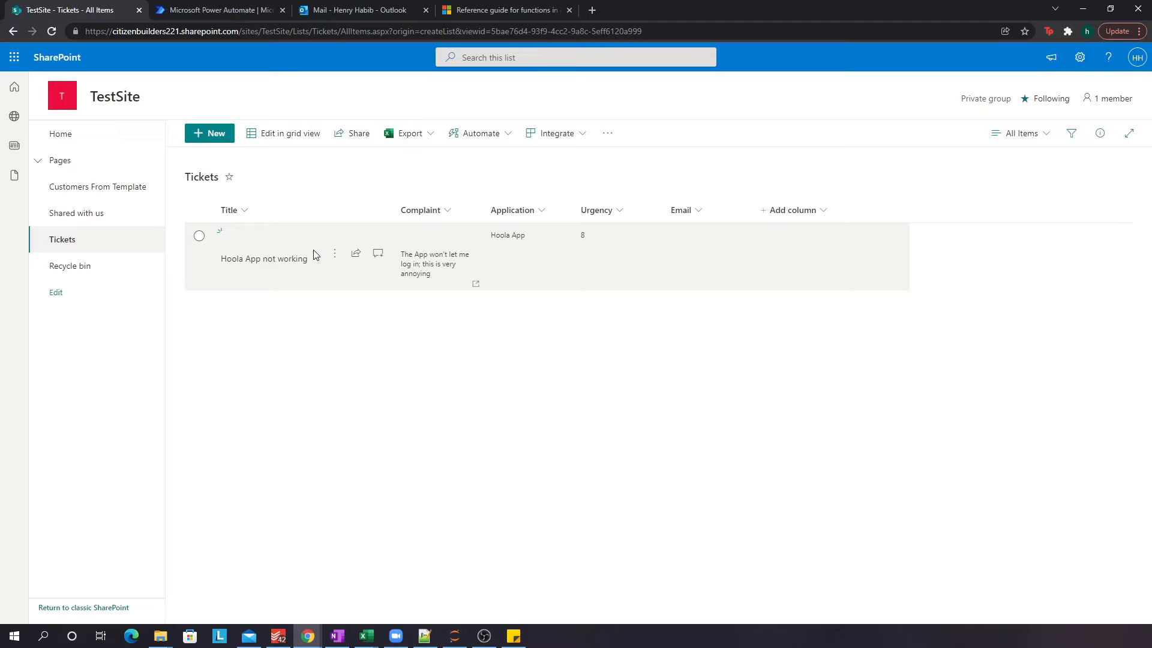
{"action": "left_click", "coordinate": [345, 13]}
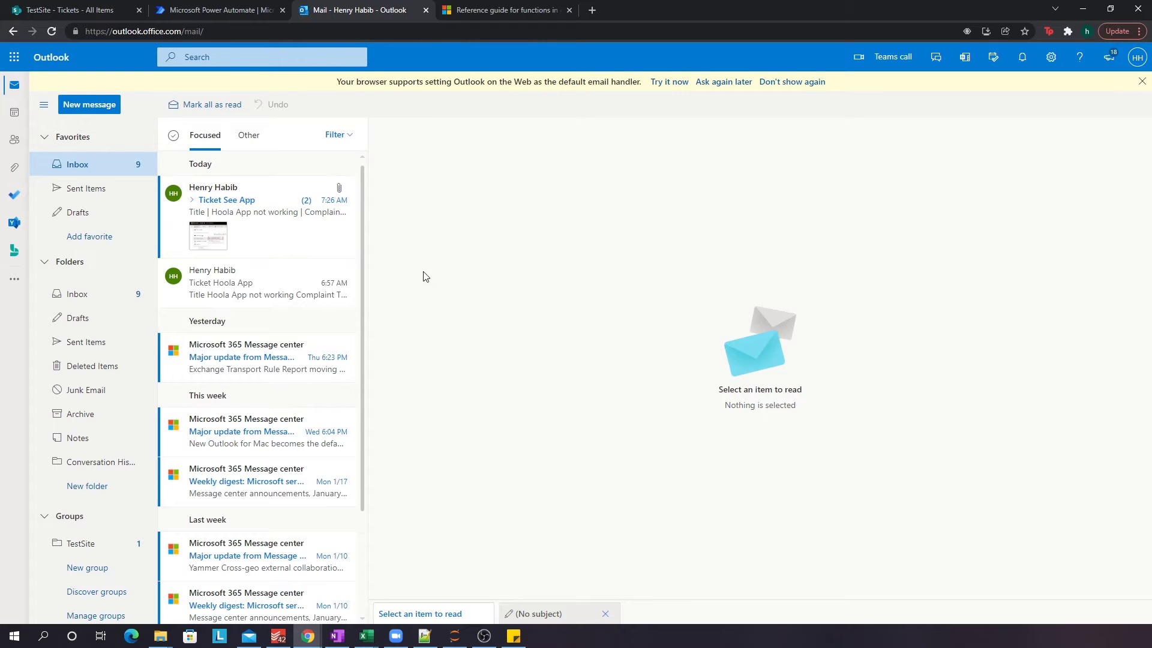
{"action": "left_click", "coordinate": [257, 238]}
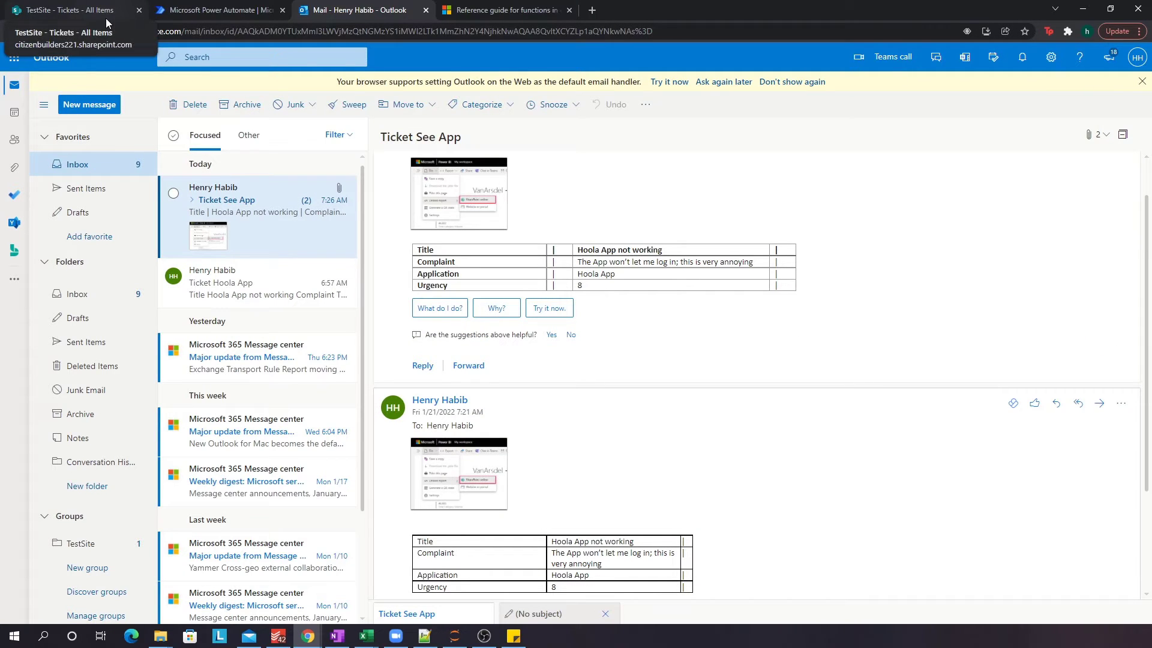
{"action": "left_click", "coordinate": [90, 10]}
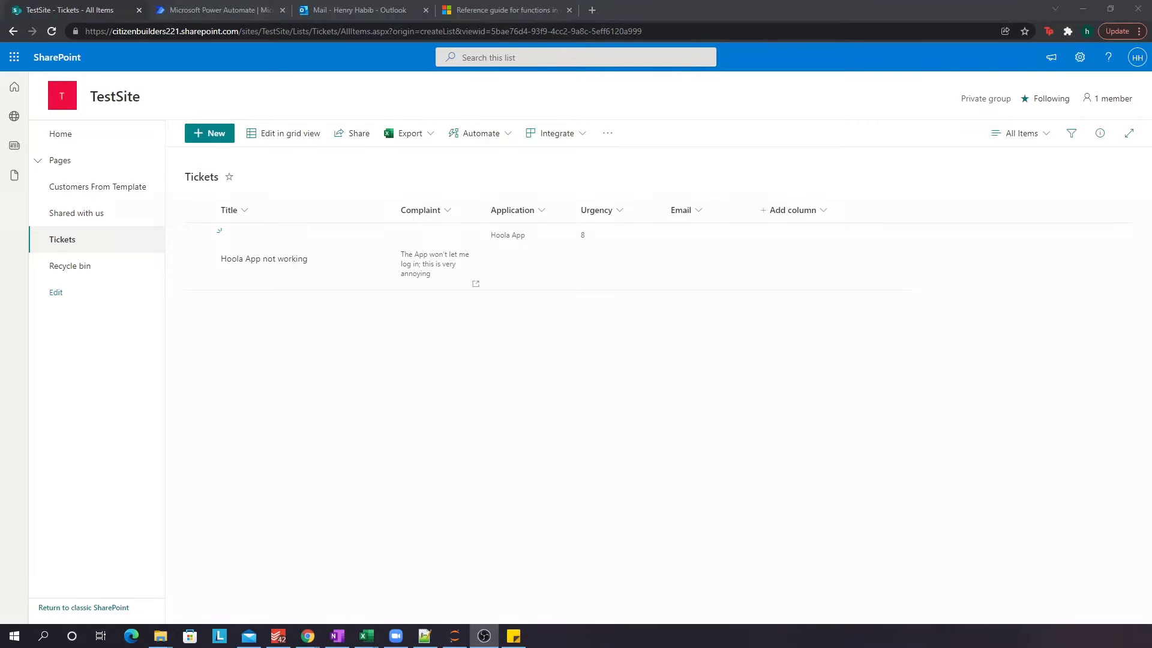
Step: Switch to Power Automate and start an automated cloud flow from blank, skipping the name and trigger setup
{"action": "left_click", "coordinate": [225, 12]}
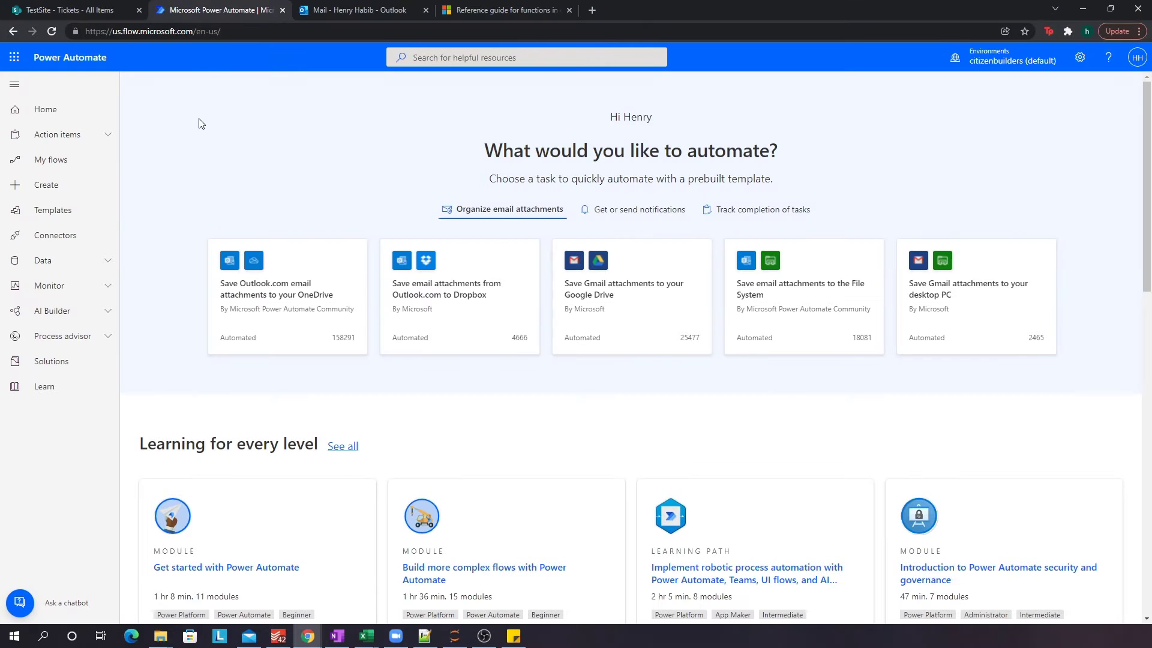
{"action": "left_click", "coordinate": [59, 187]}
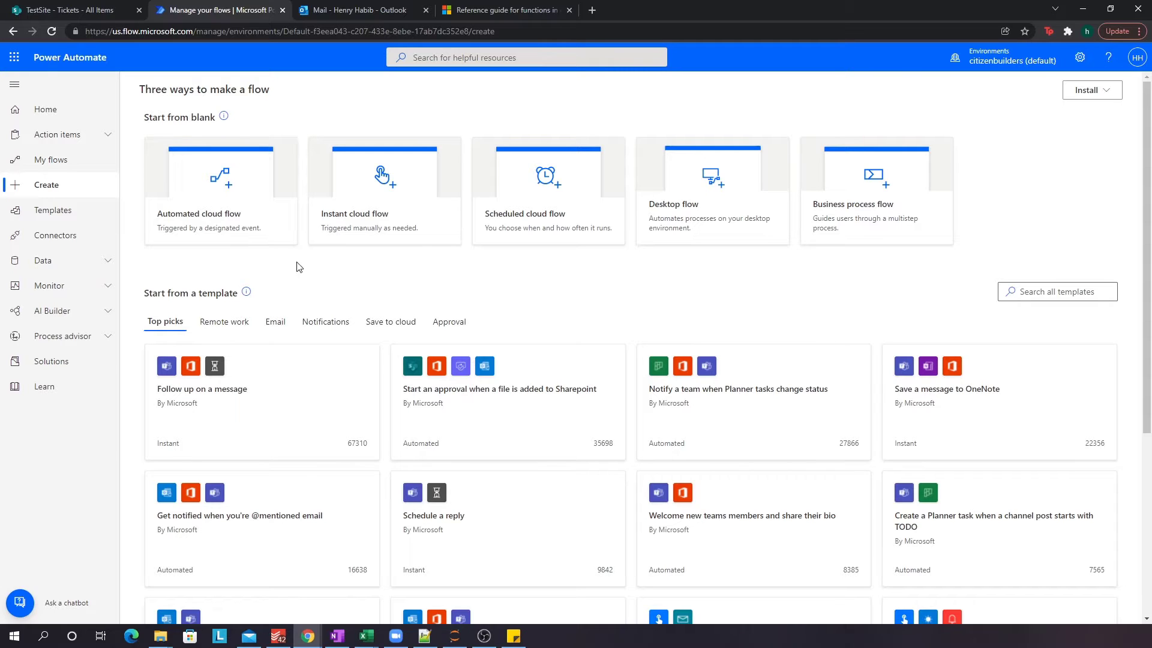
{"action": "left_click", "coordinate": [226, 224]}
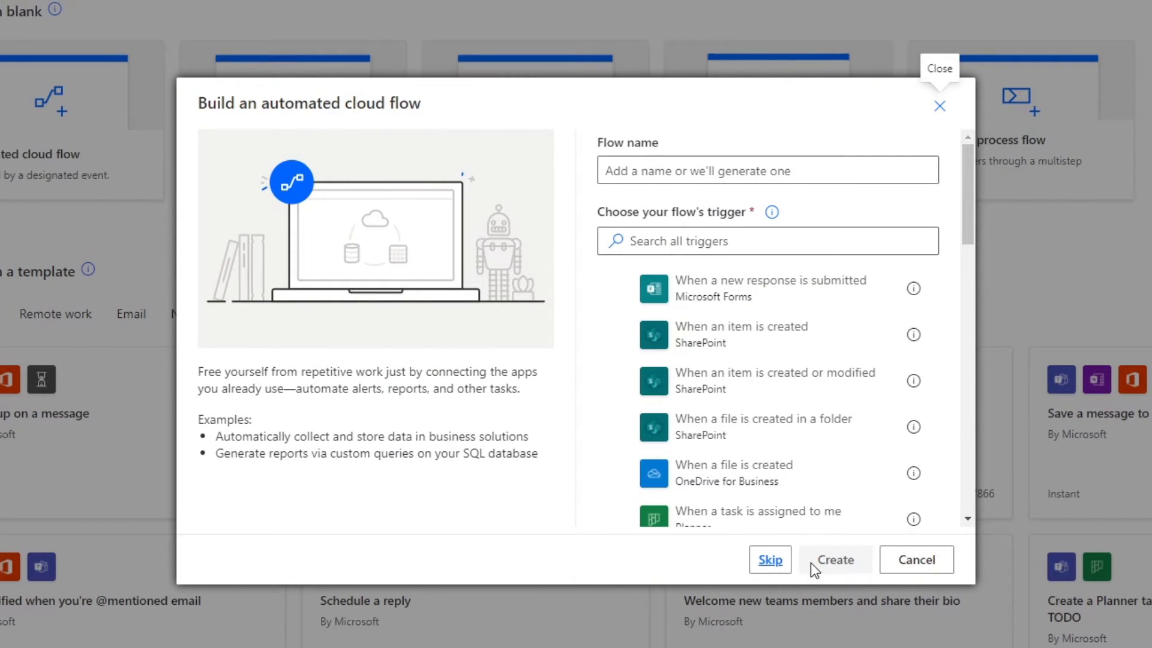
{"action": "left_click", "coordinate": [773, 559]}
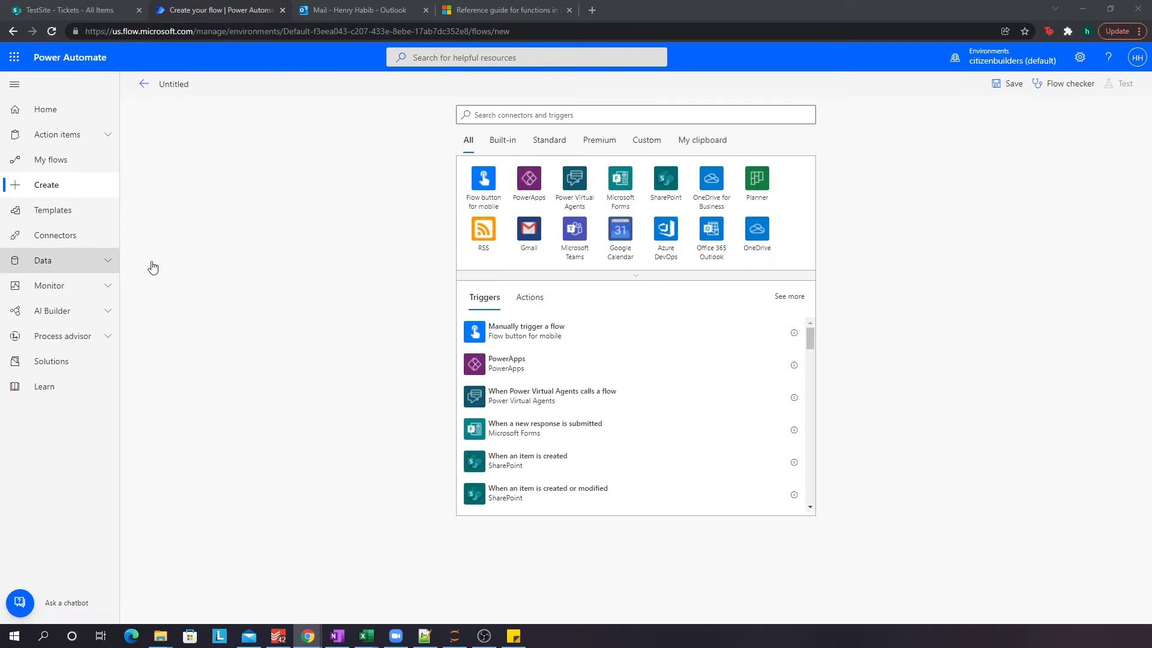
Step: Add the Office 365 Outlook trigger When a new email arrives (V3) to the flow
{"action": "left_click", "coordinate": [527, 117]}
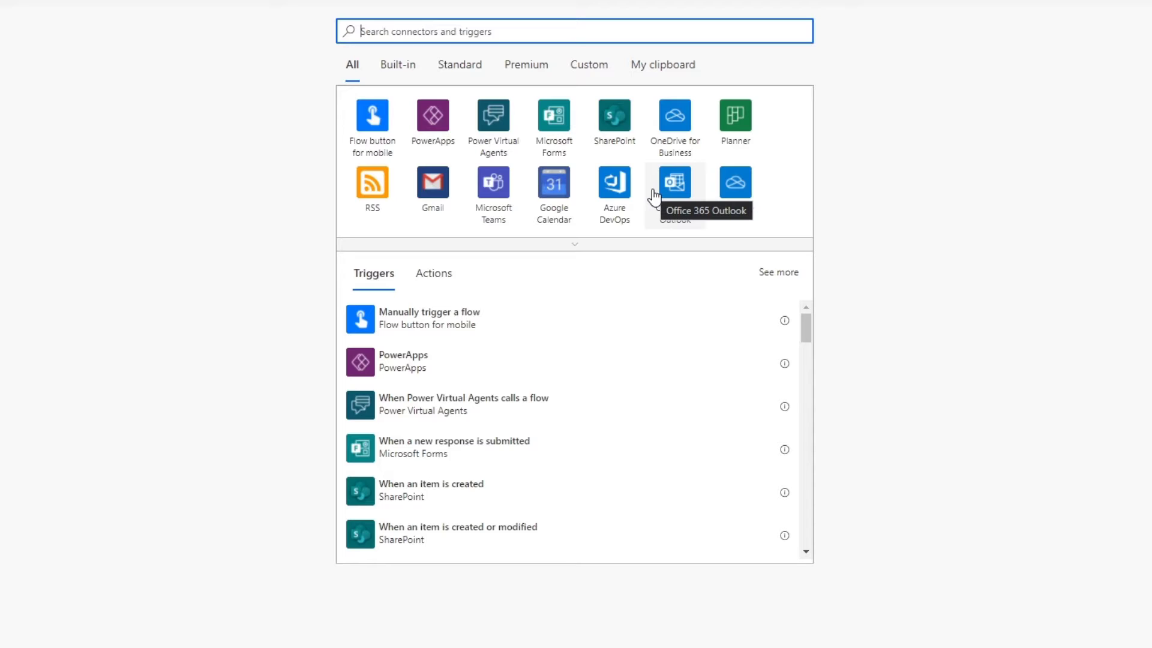
{"action": "left_click", "coordinate": [687, 197]}
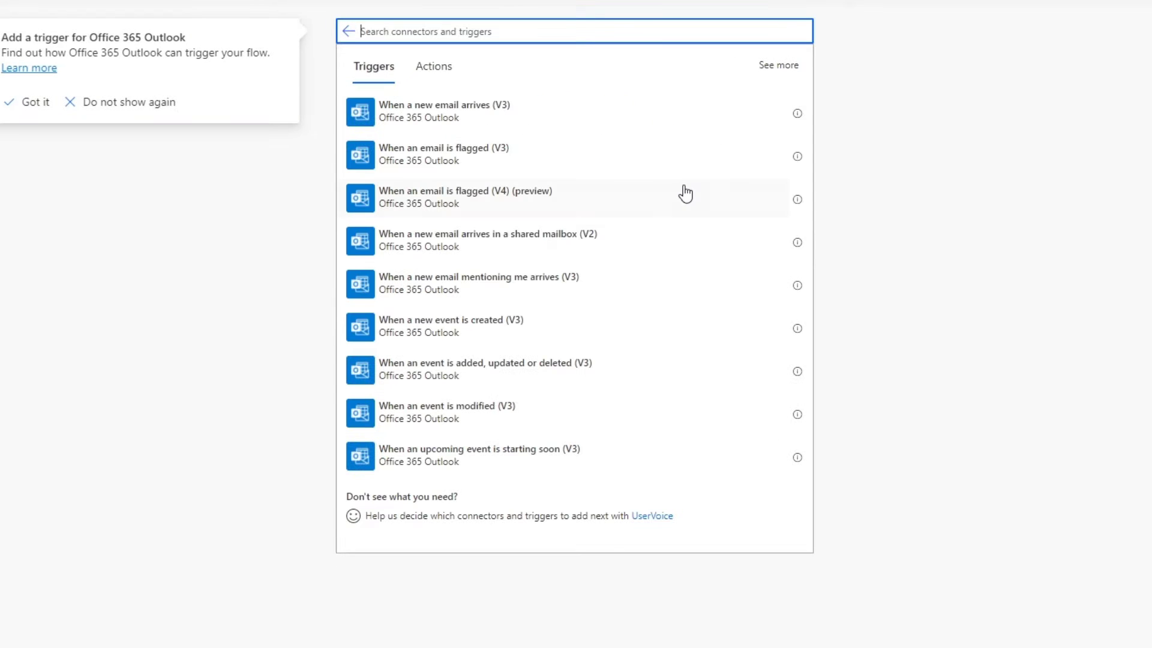
{"action": "left_click", "coordinate": [457, 114]}
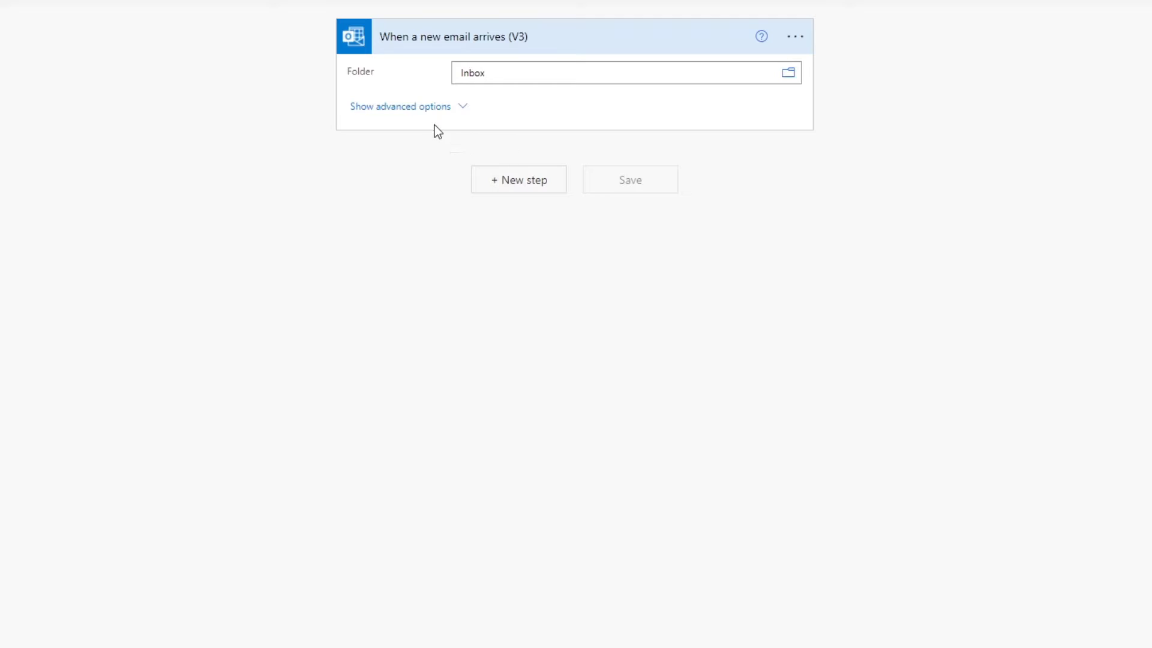
Step: In the email trigger's advanced options, set Subject Filter to Ticket and Include Attachments to Yes
{"action": "left_click", "coordinate": [417, 107]}
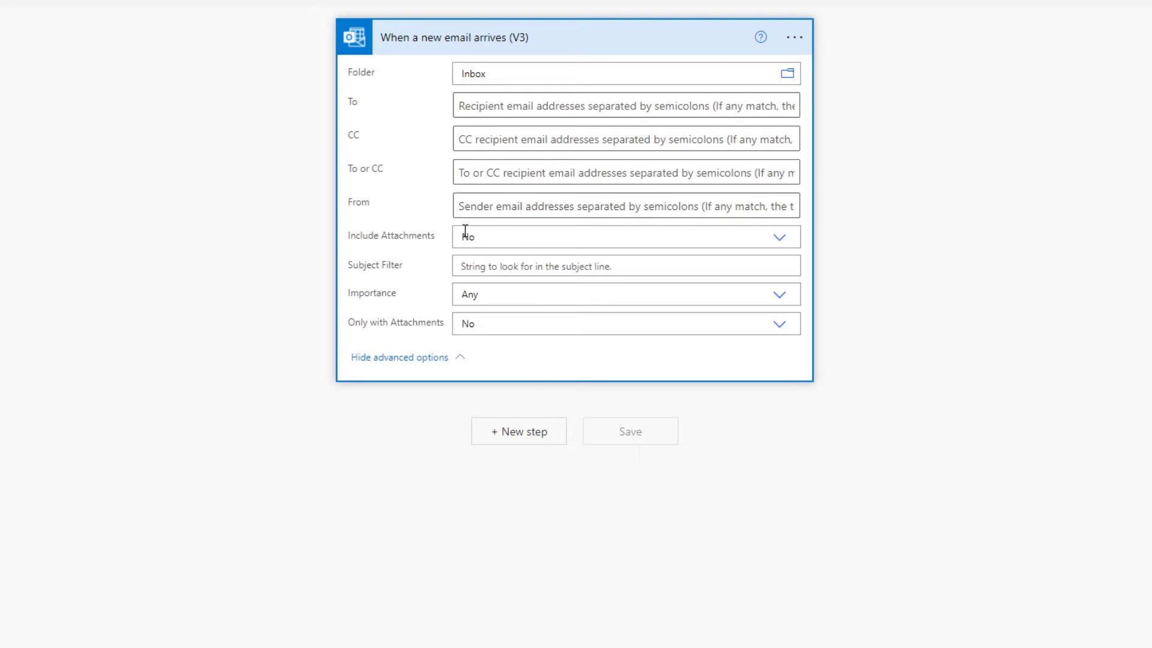
{"action": "left_click", "coordinate": [483, 268]}
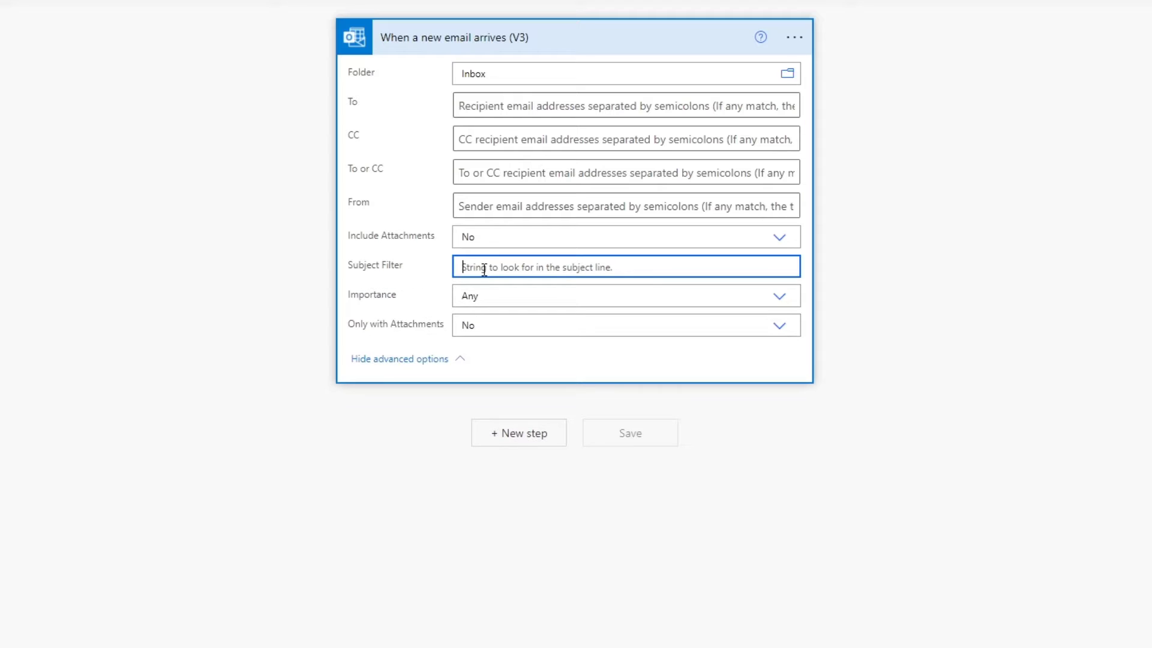
{"action": "type", "text": "Tick"}
{"action": "type", "text": "et"}
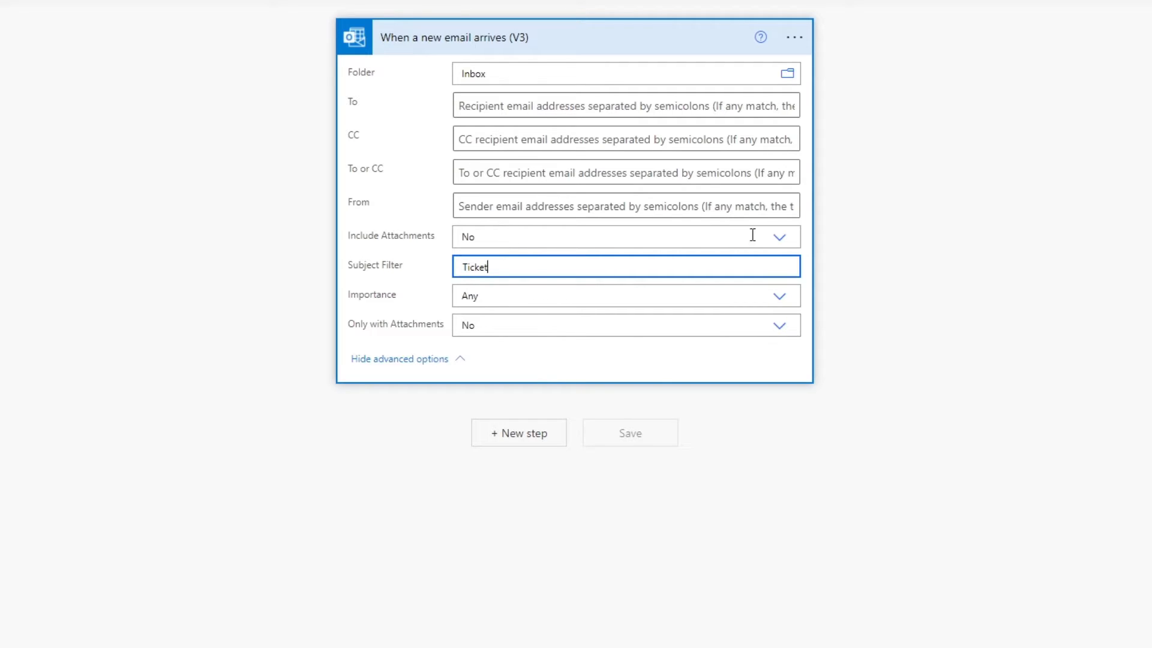
{"action": "left_click", "coordinate": [779, 237]}
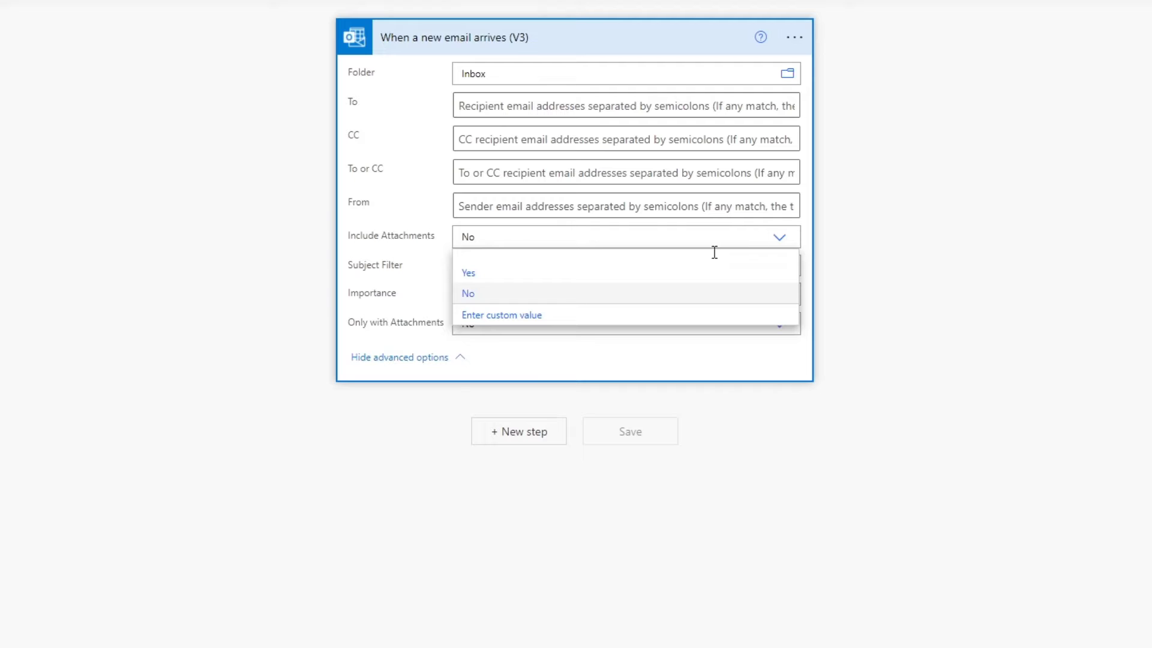
{"action": "left_click", "coordinate": [500, 276]}
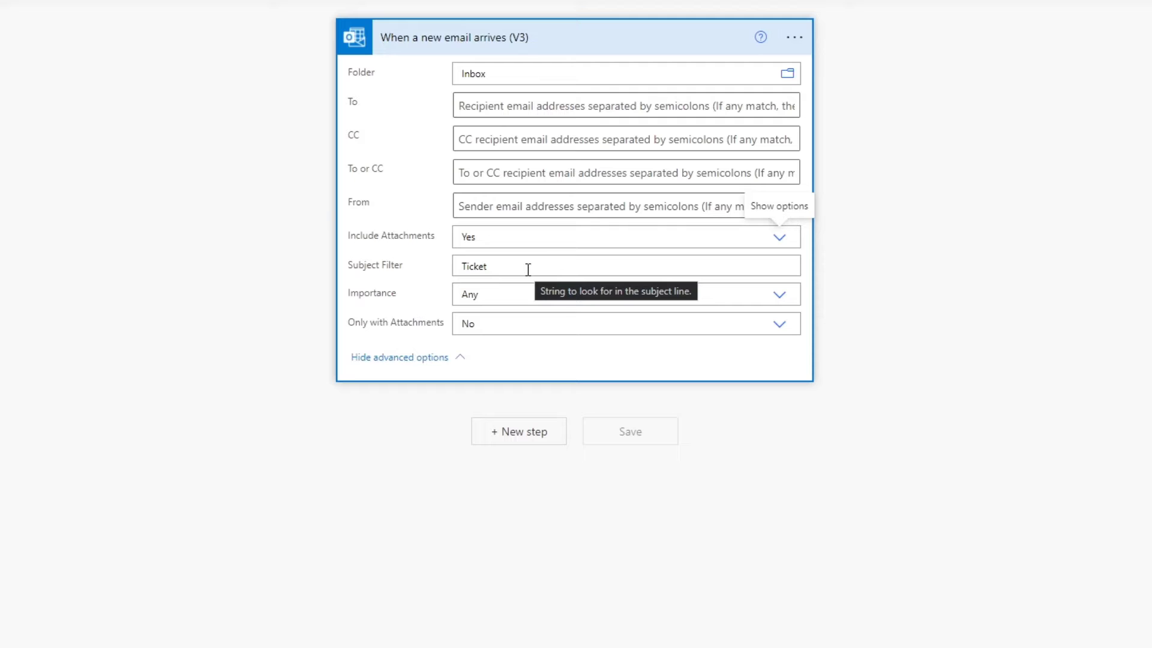
{"action": "left_click", "coordinate": [513, 213]}
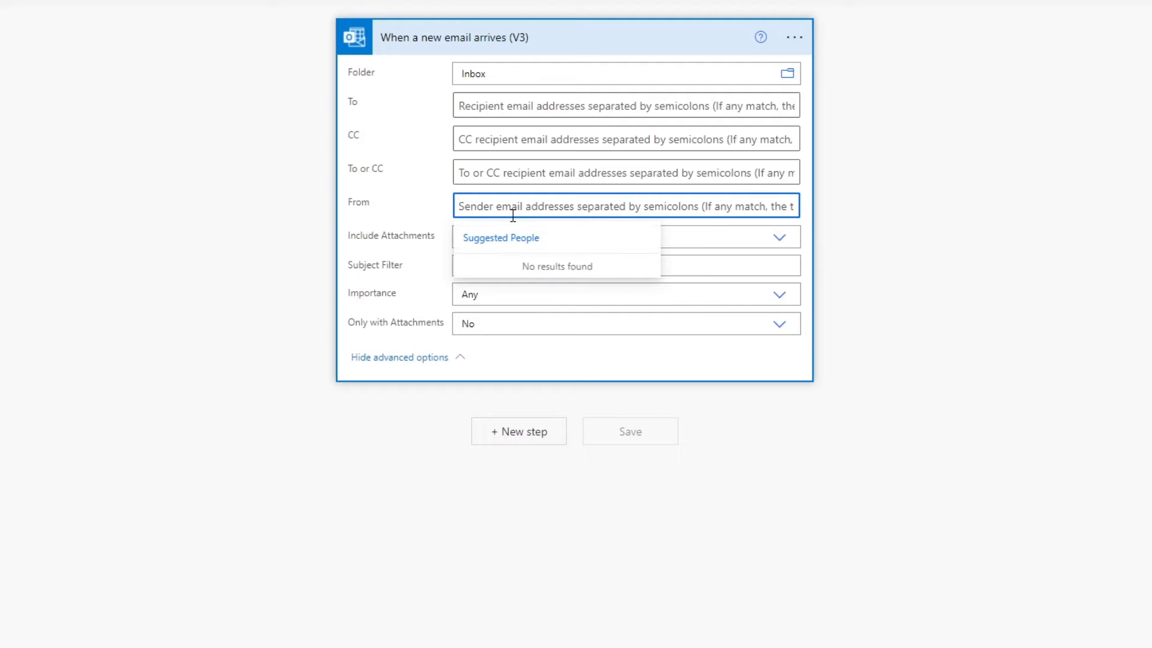
{"action": "left_click", "coordinate": [217, 277]}
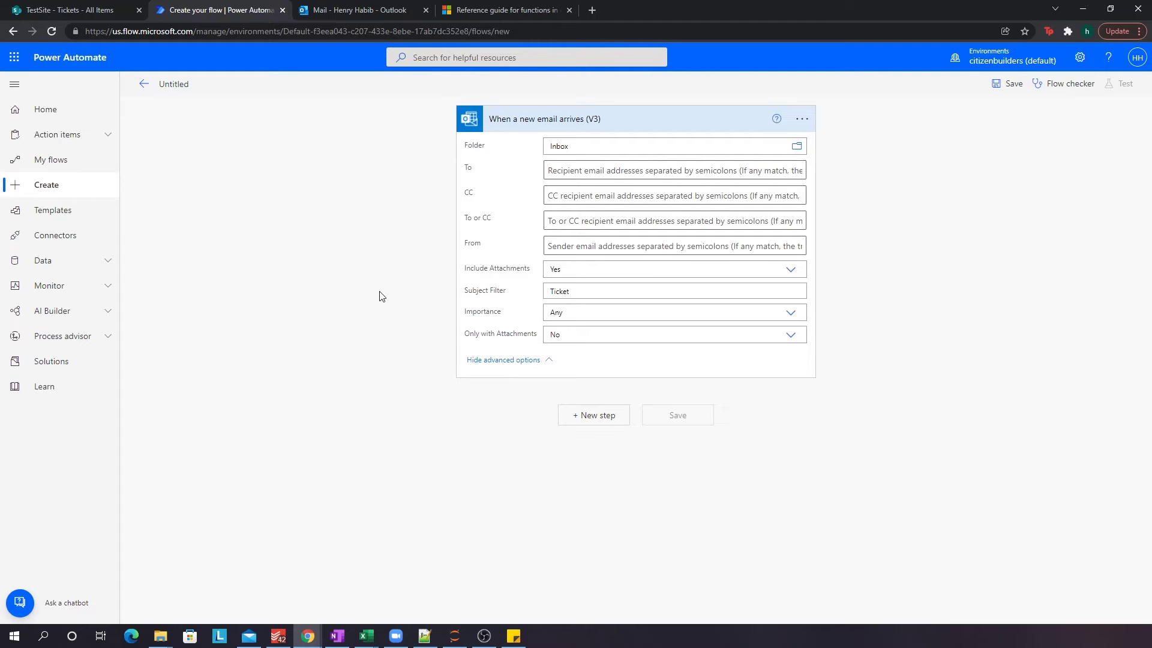
Step: Examine the table in the Ticket See App email in Outlook, matching the Title, Complaint, Application and Urgency labels with their values
{"action": "left_click", "coordinate": [362, 13]}
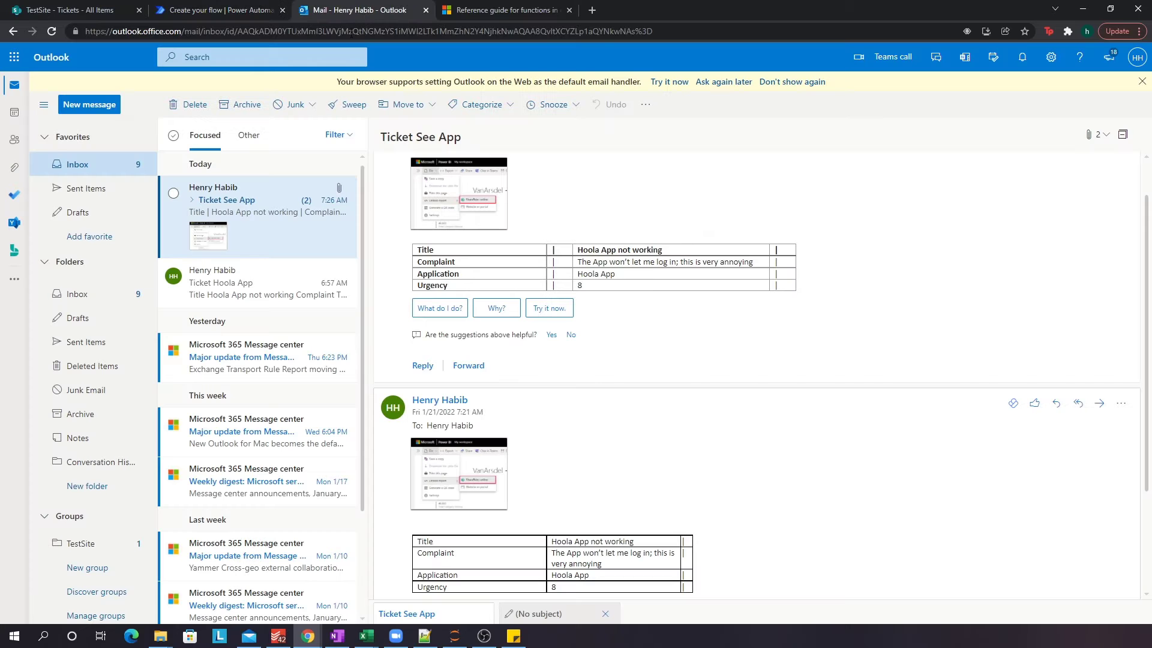
{"action": "left_click_drag", "start_coordinate": [417, 249], "coordinate": [437, 252]}
{"action": "left_click", "coordinate": [447, 252]}
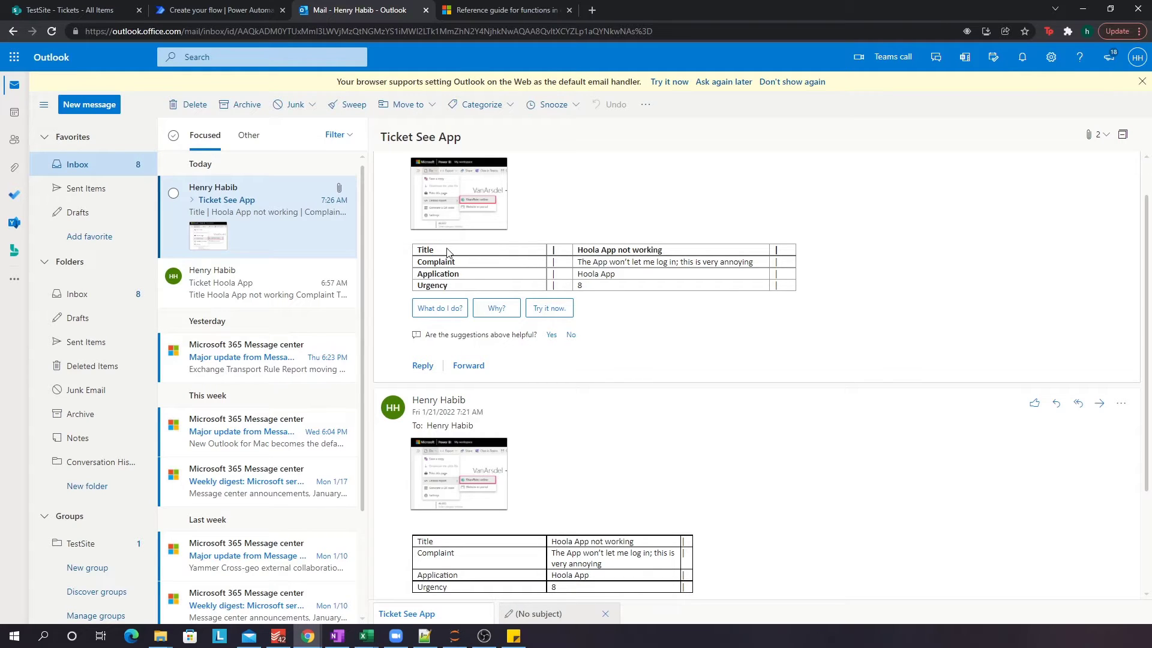
{"action": "double_click", "coordinate": [429, 250]}
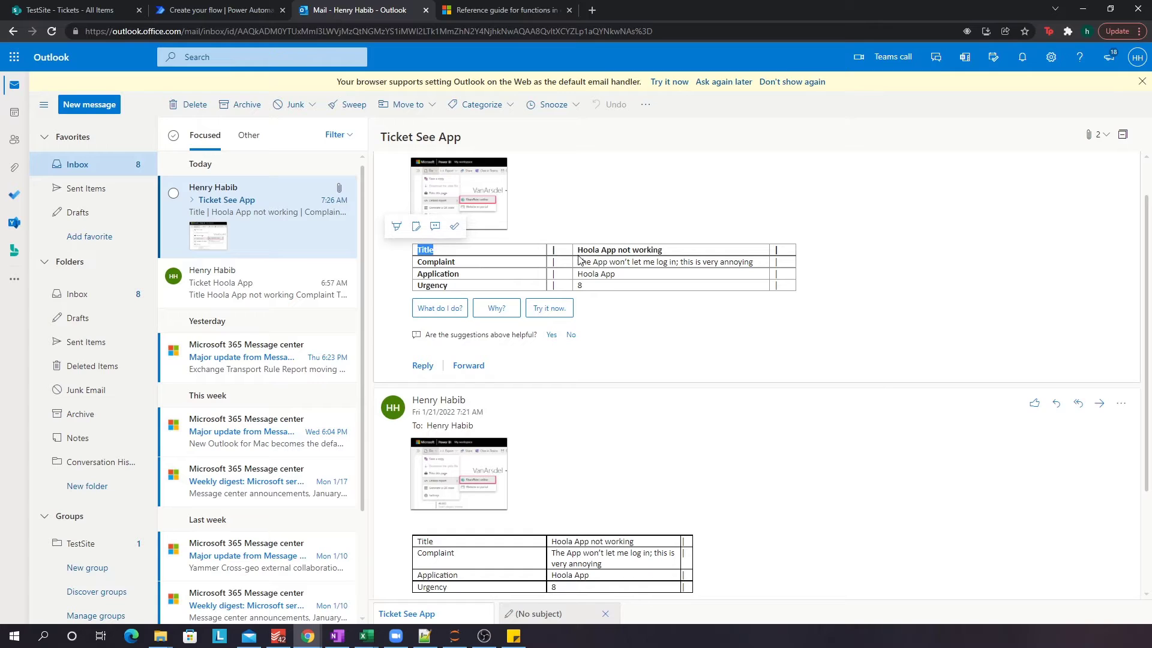
{"action": "left_click_drag", "start_coordinate": [578, 249], "coordinate": [665, 253]}
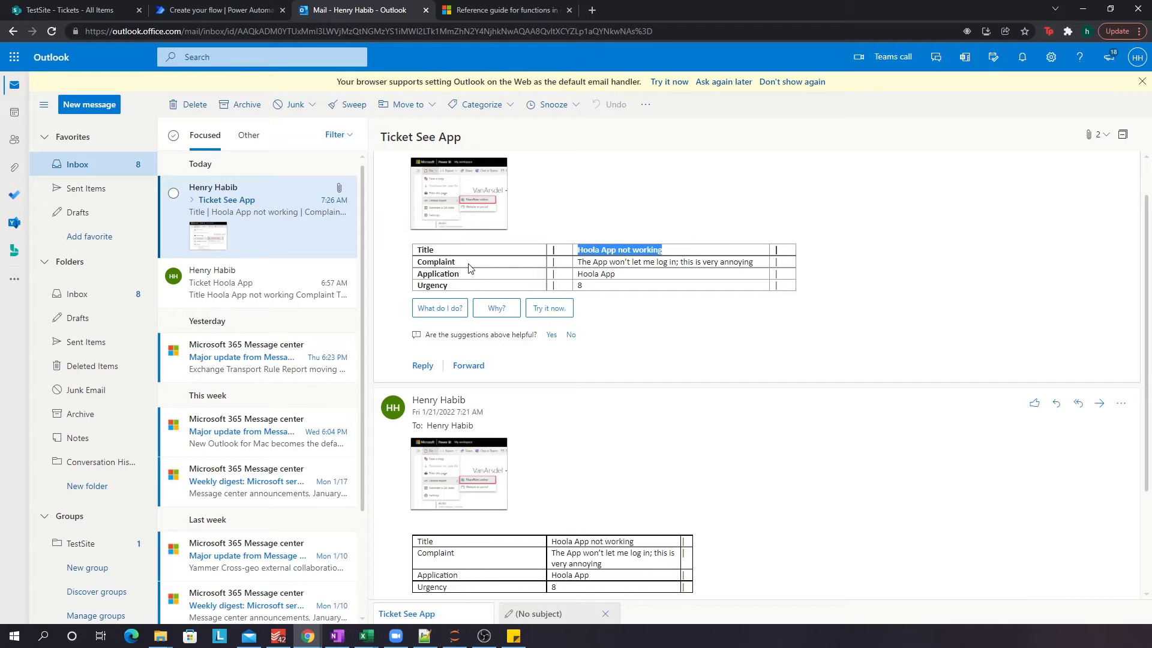
{"action": "double_click", "coordinate": [444, 262]}
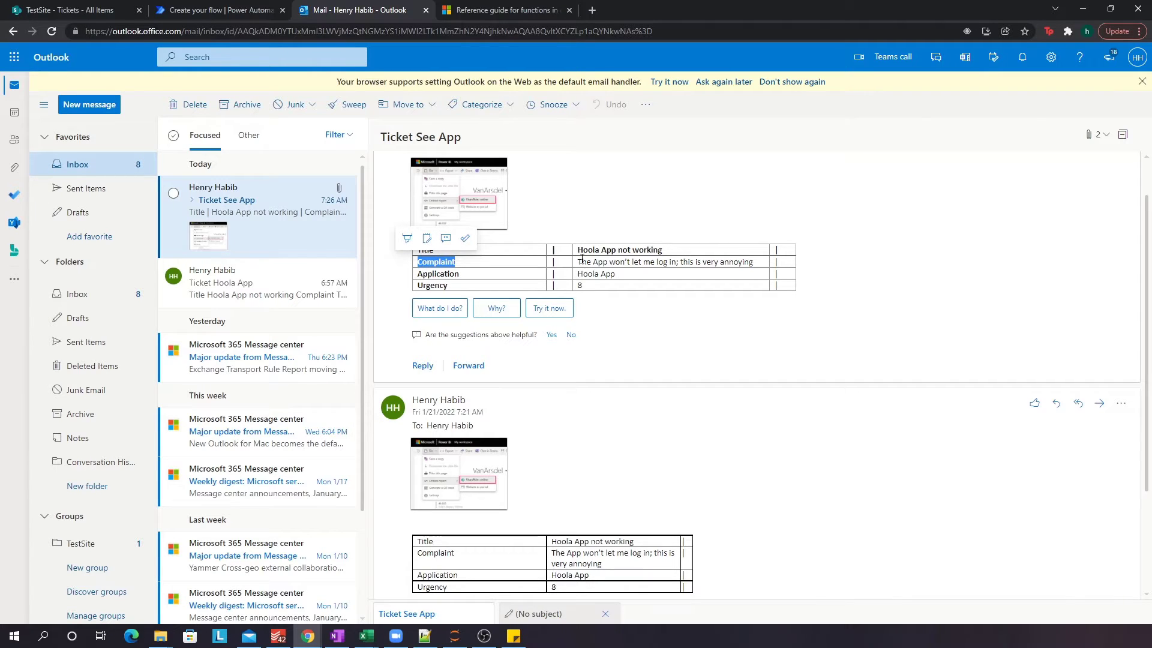
{"action": "left_click_drag", "start_coordinate": [579, 262], "coordinate": [754, 264]}
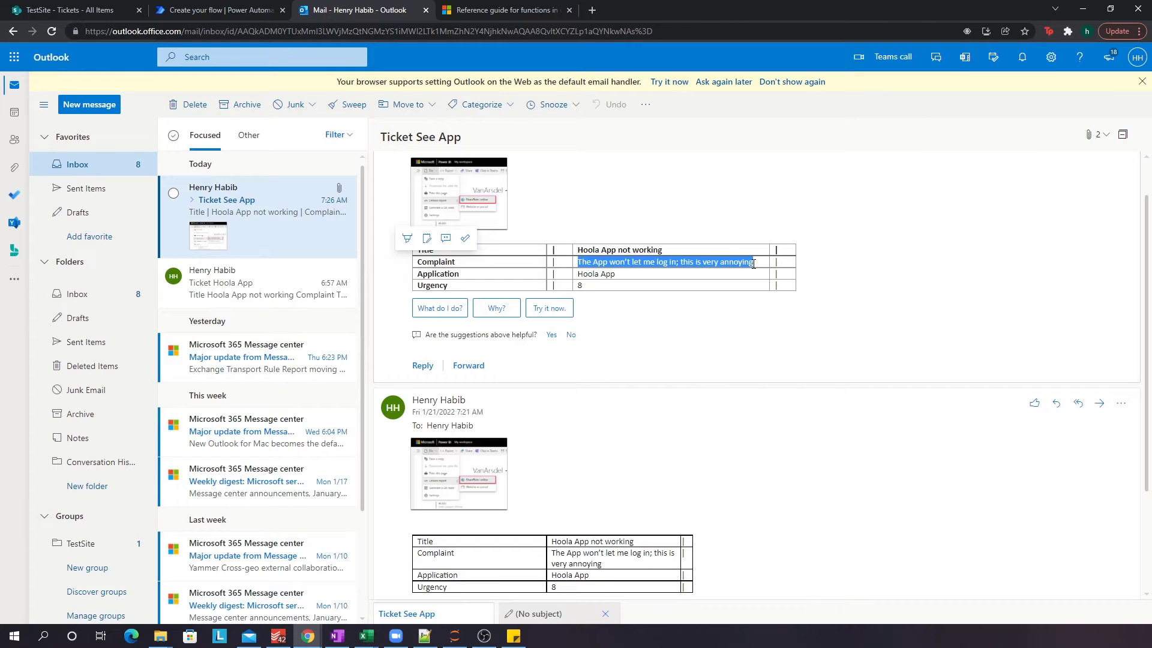
{"action": "double_click", "coordinate": [438, 273]}
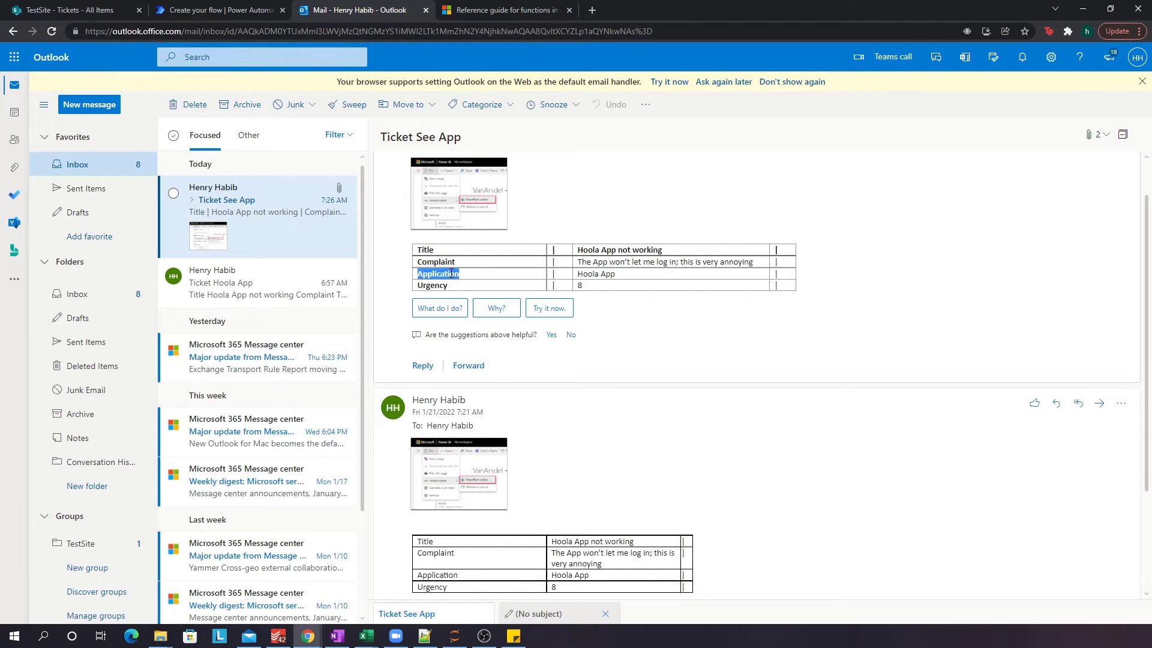
{"action": "left_click_drag", "start_coordinate": [577, 274], "coordinate": [620, 275]}
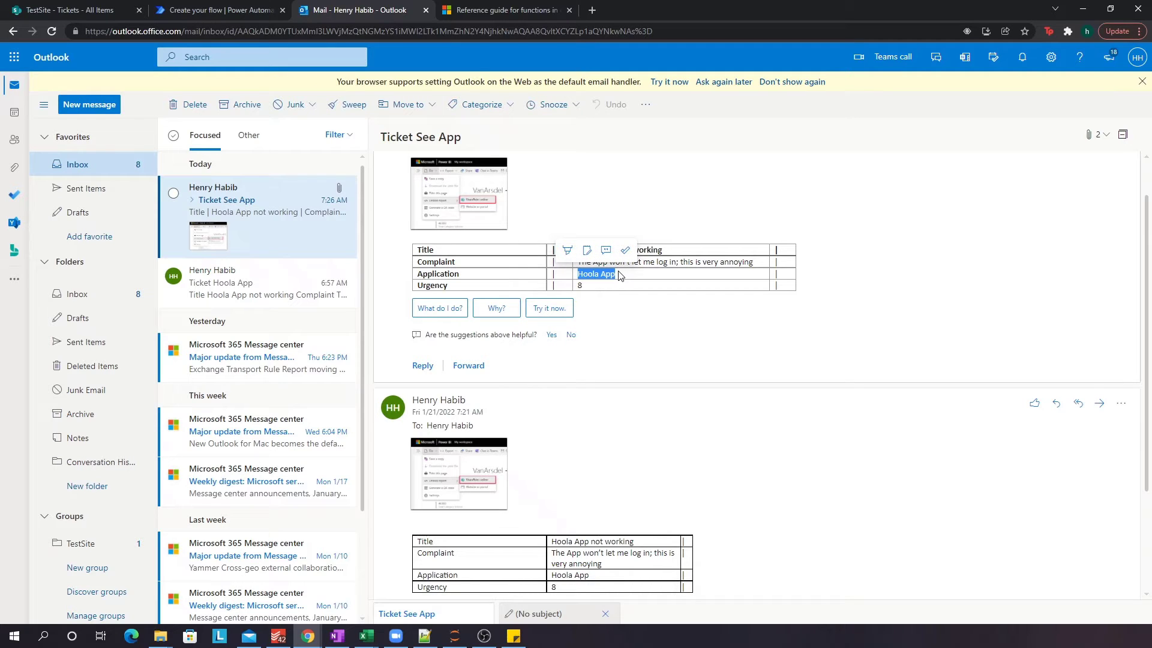
{"action": "double_click", "coordinate": [433, 285]}
{"action": "double_click", "coordinate": [579, 287]}
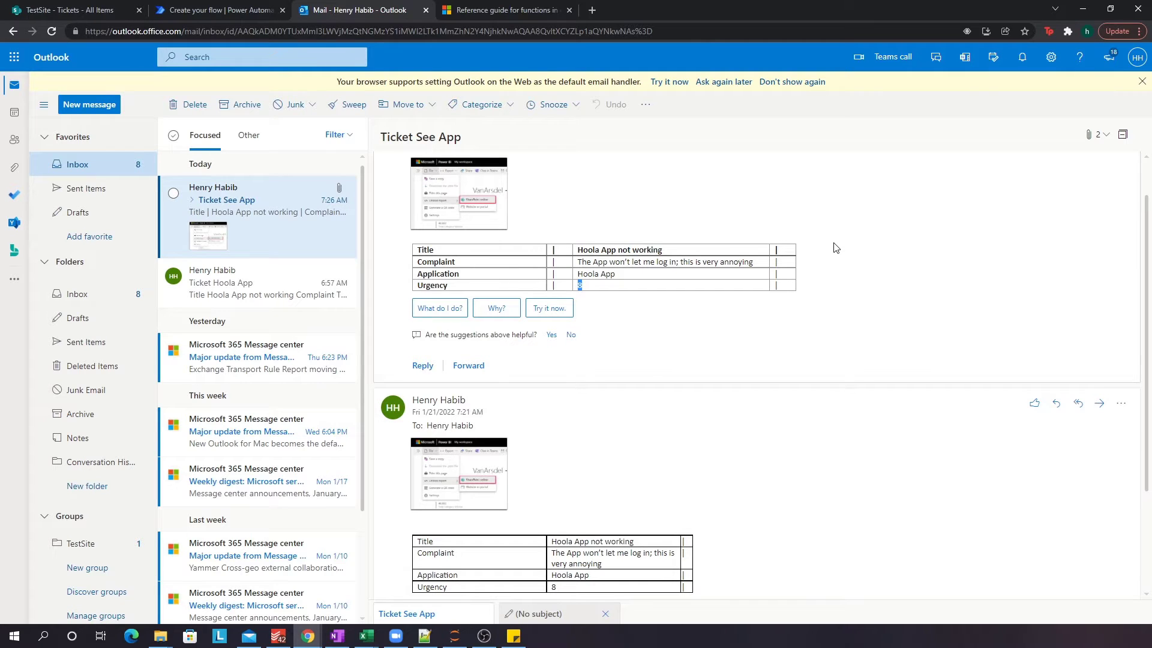
{"action": "left_click", "coordinate": [231, 16]}
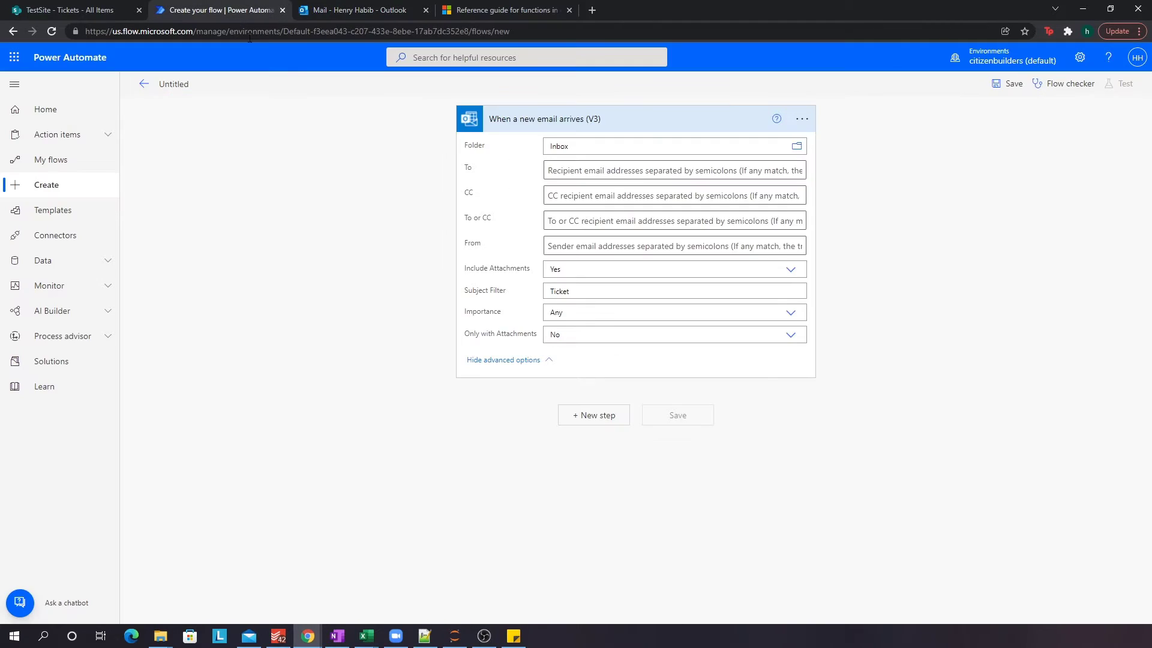
{"action": "left_click", "coordinate": [365, 12]}
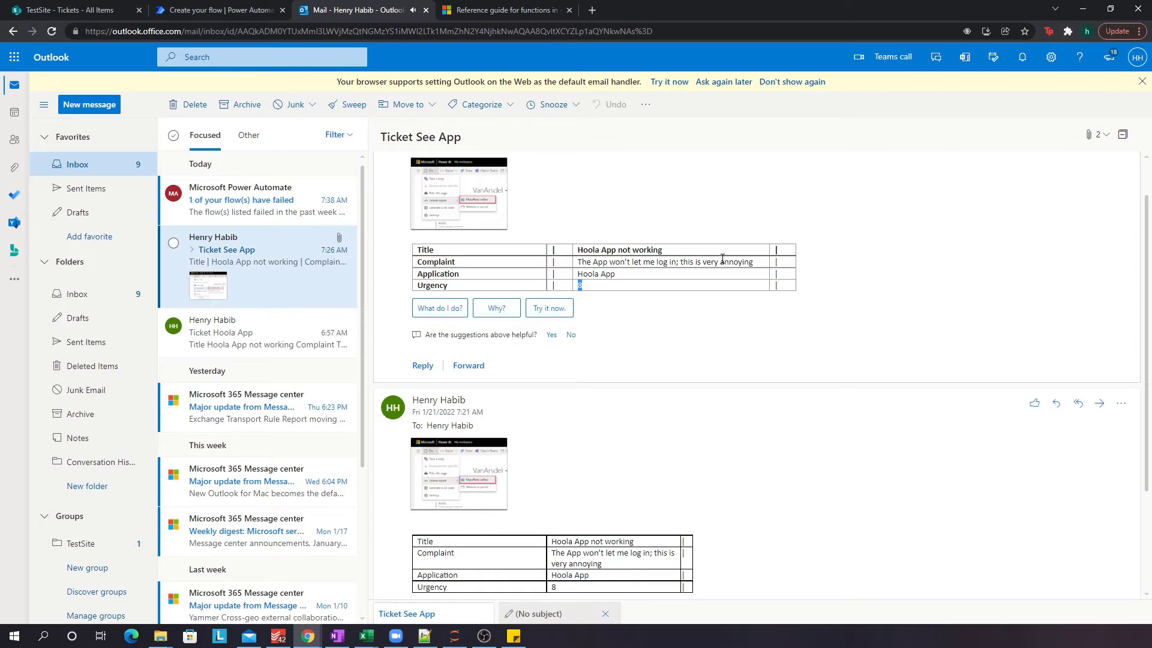
{"action": "left_click_drag", "start_coordinate": [630, 252], "coordinate": [630, 275]}
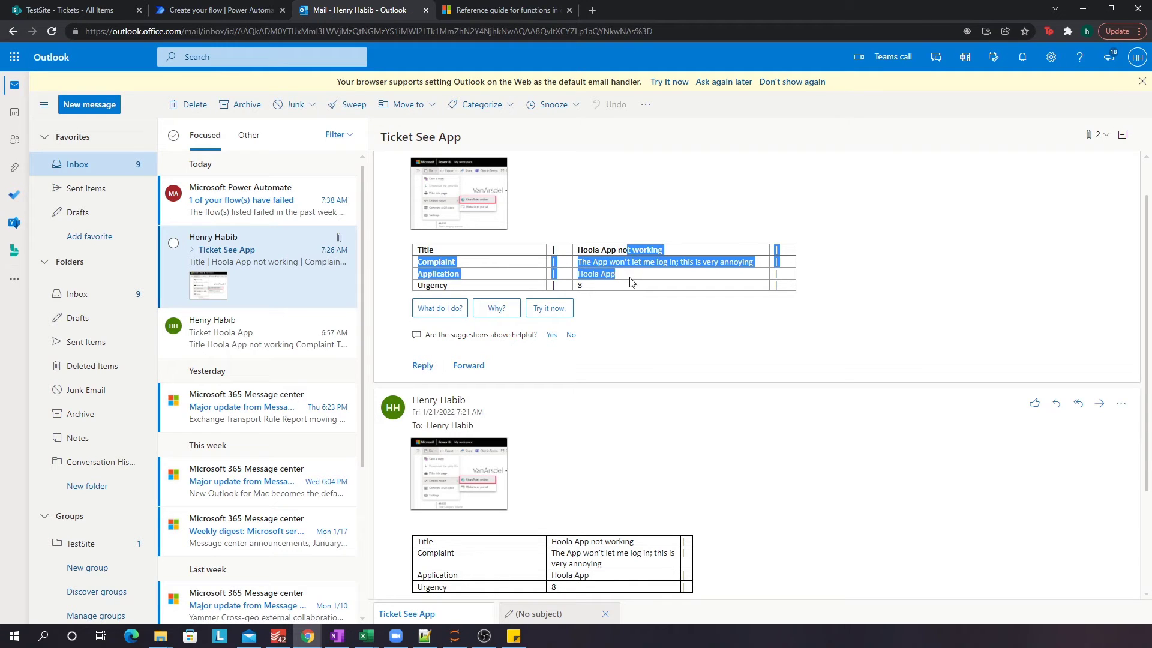
Step: Examine the value column of the table in the Ticket See App email
{"action": "left_click", "coordinate": [630, 282]}
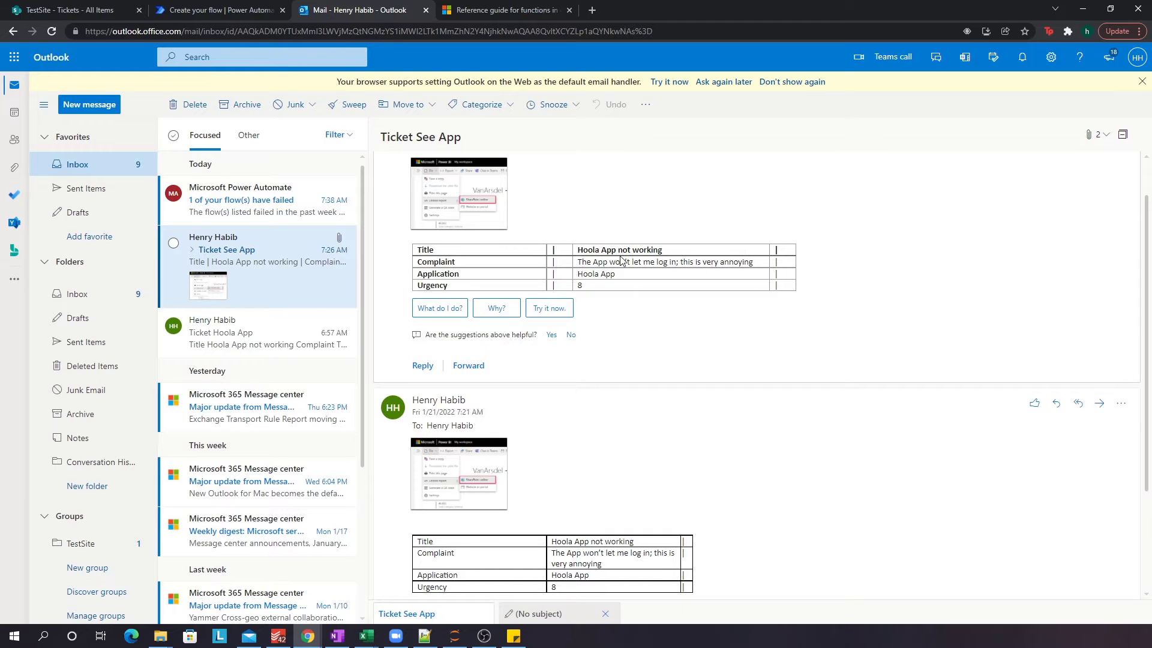
{"action": "left_click_drag", "start_coordinate": [621, 252], "coordinate": [624, 285]}
{"action": "left_click", "coordinate": [627, 287]}
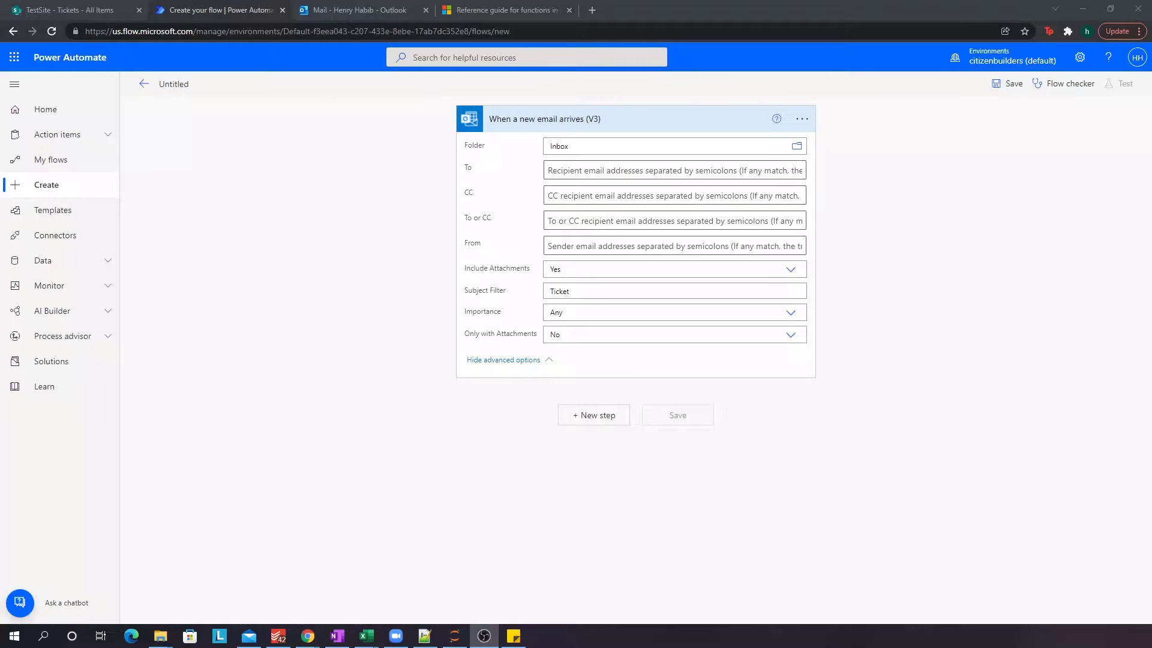
Step: Switch to the Power Automate flow and add the Content Conversion action Html to text after the email trigger
{"action": "key", "text": "alt+Tab"}
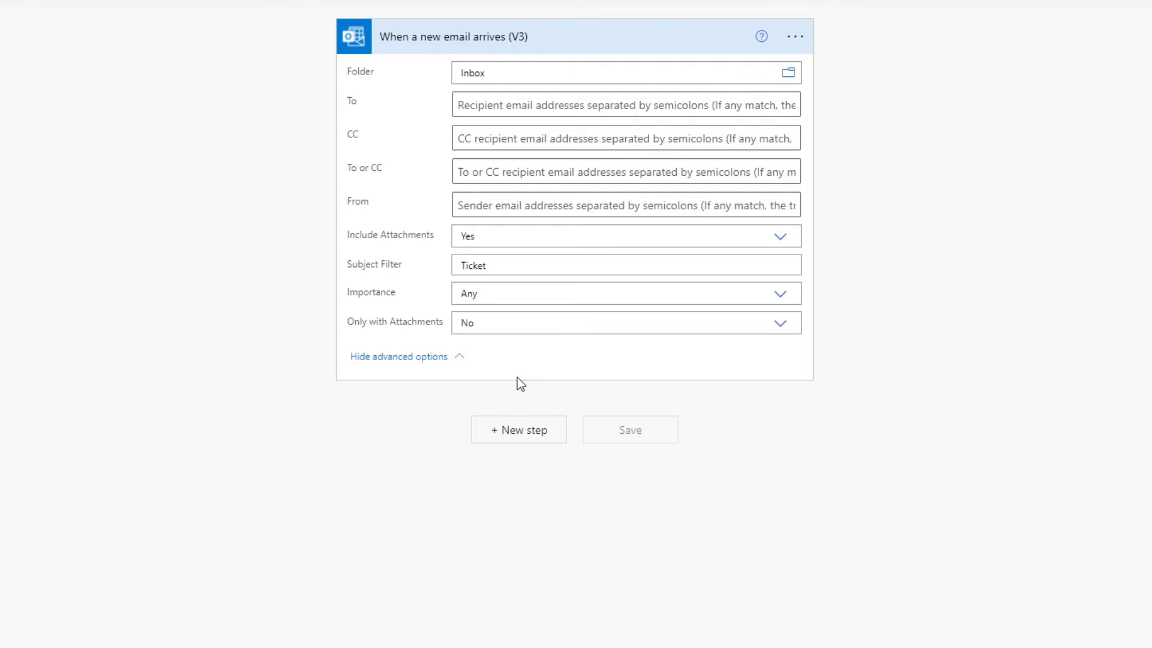
{"action": "left_click", "coordinate": [496, 432]}
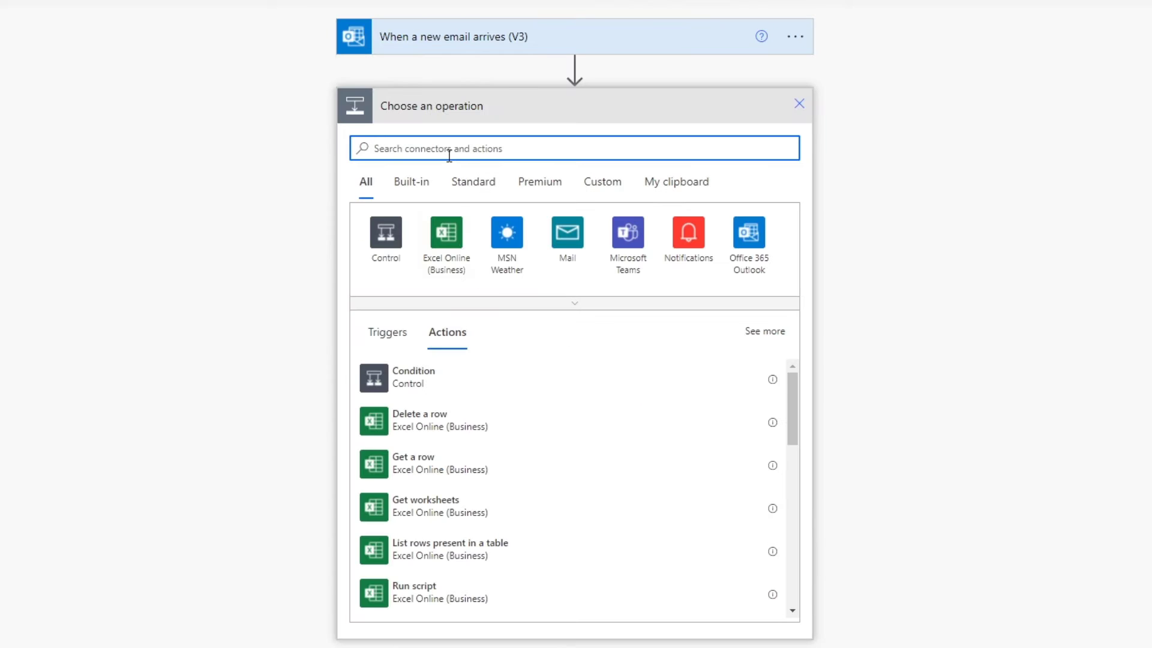
{"action": "type", "text": "h"}
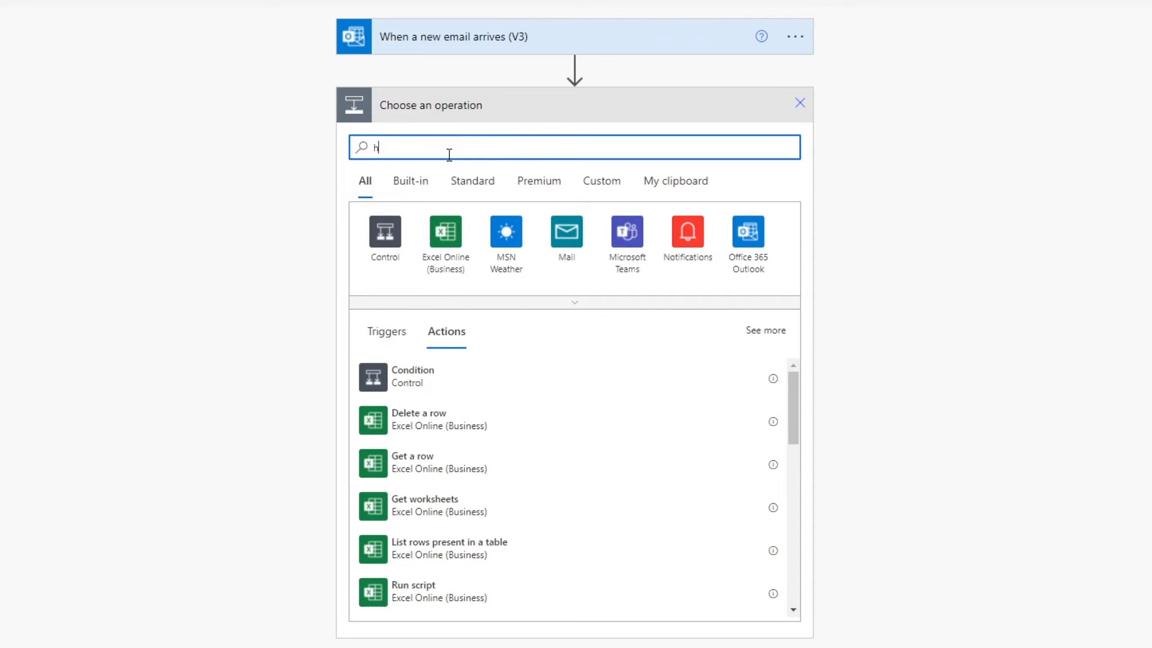
{"action": "type", "text": "tml"}
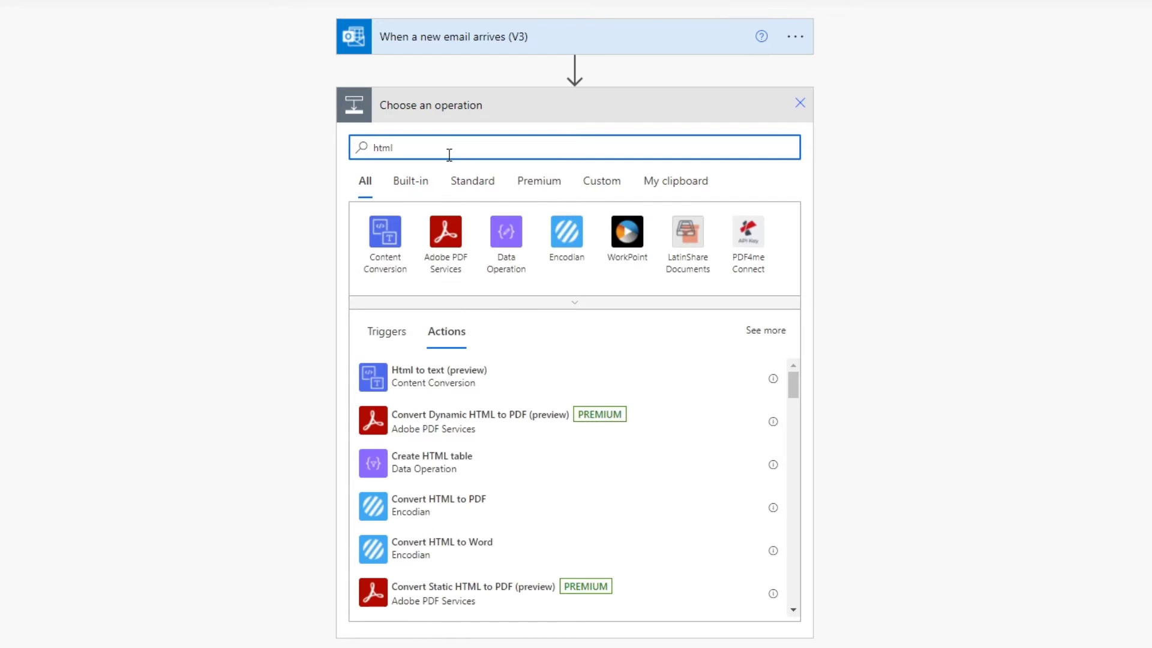
{"action": "left_click", "coordinate": [384, 240]}
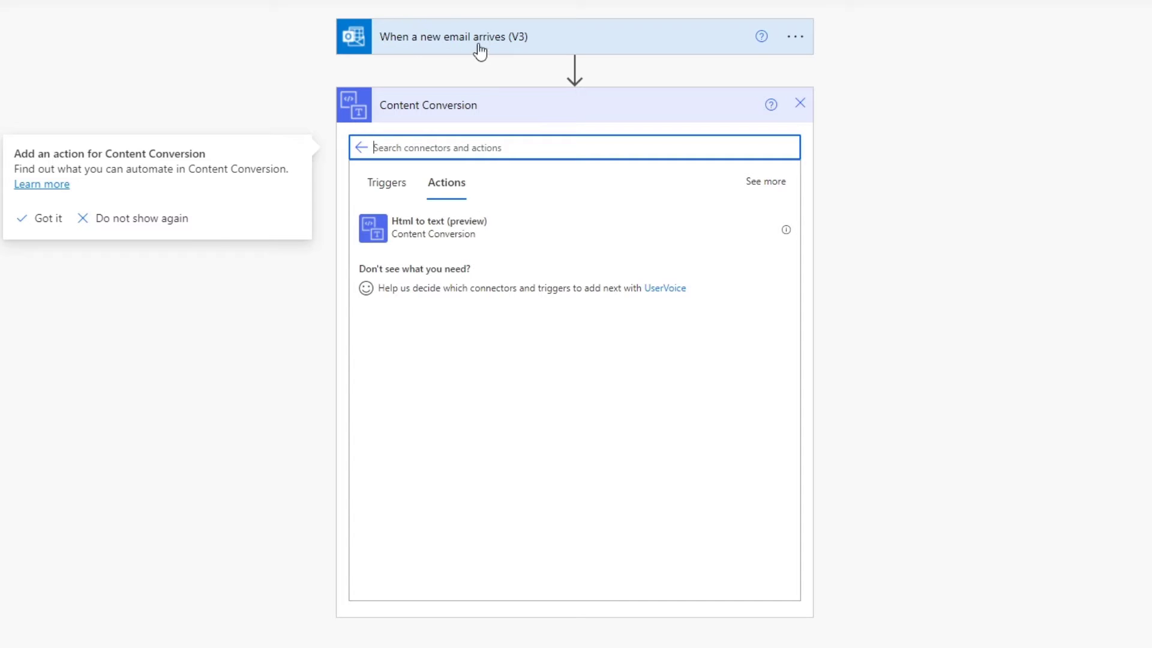
{"action": "left_click", "coordinate": [438, 239]}
{"action": "left_click", "coordinate": [438, 239]}
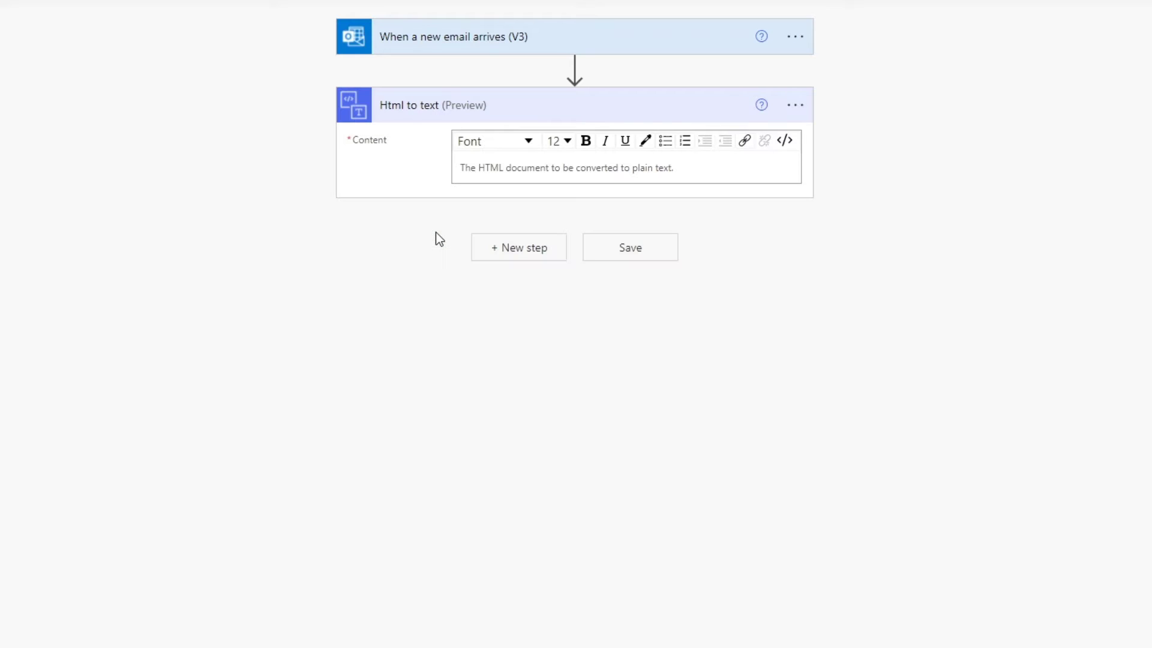
Step: Set the Content of the Html to text action to the email trigger's Body dynamic content
{"action": "left_click", "coordinate": [498, 168]}
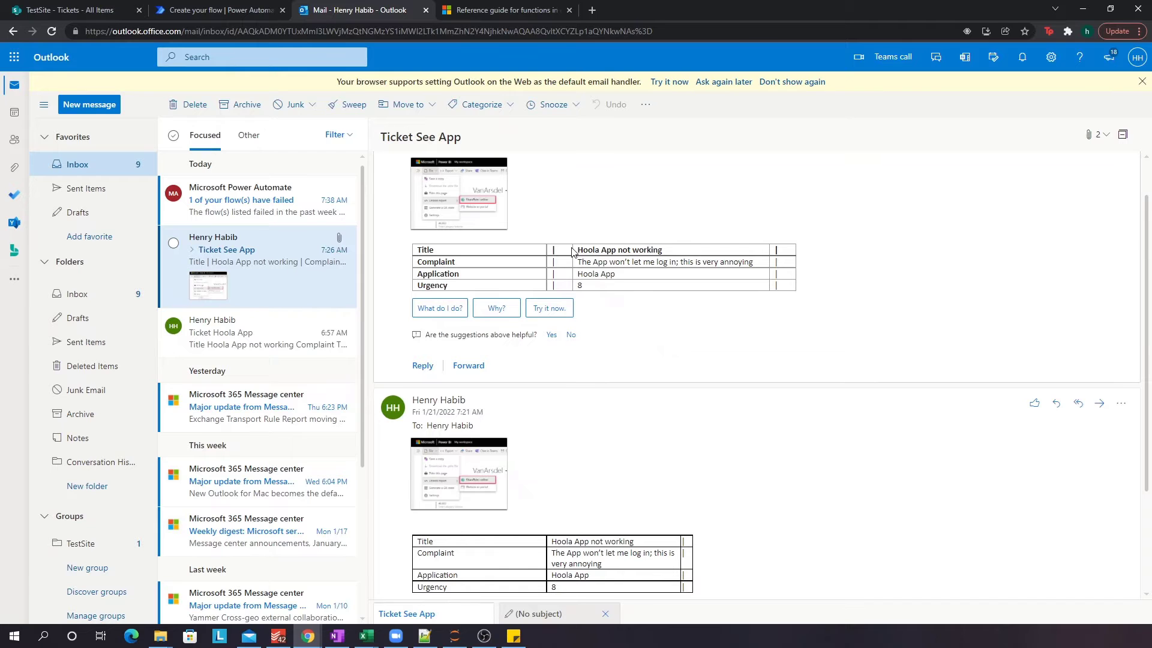
{"action": "left_click", "coordinate": [199, 11]}
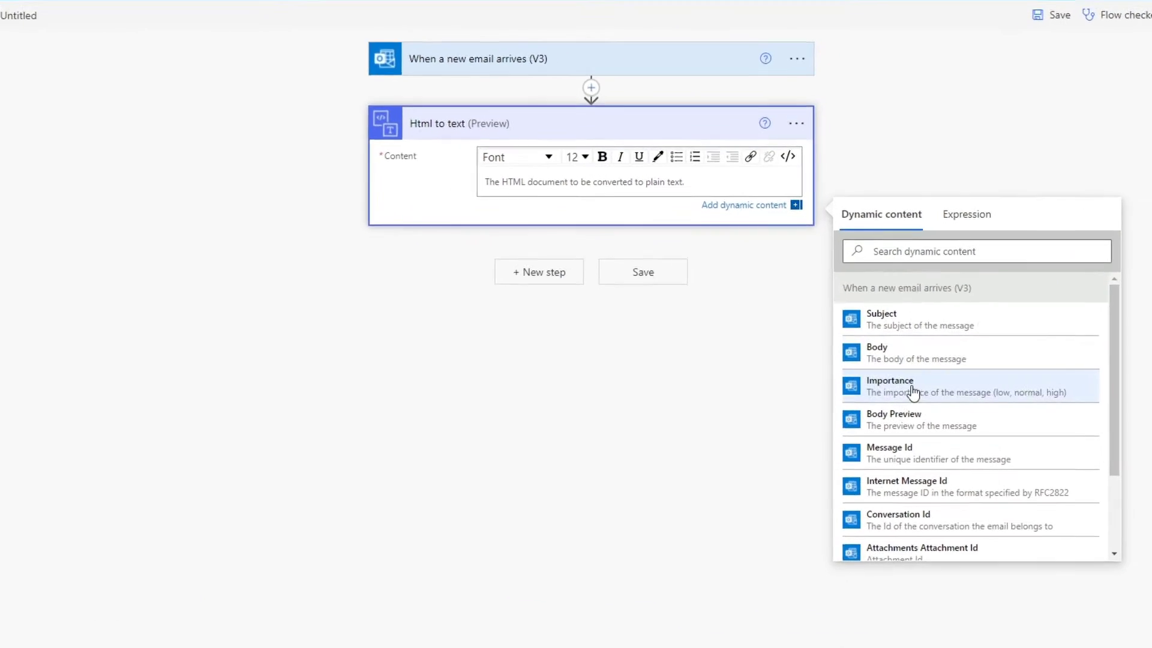
{"action": "scroll", "coordinate": [922, 433], "scroll_direction": "down", "scroll_amount": 2}
{"action": "scroll", "coordinate": [922, 433], "scroll_direction": "up", "scroll_amount": 1}
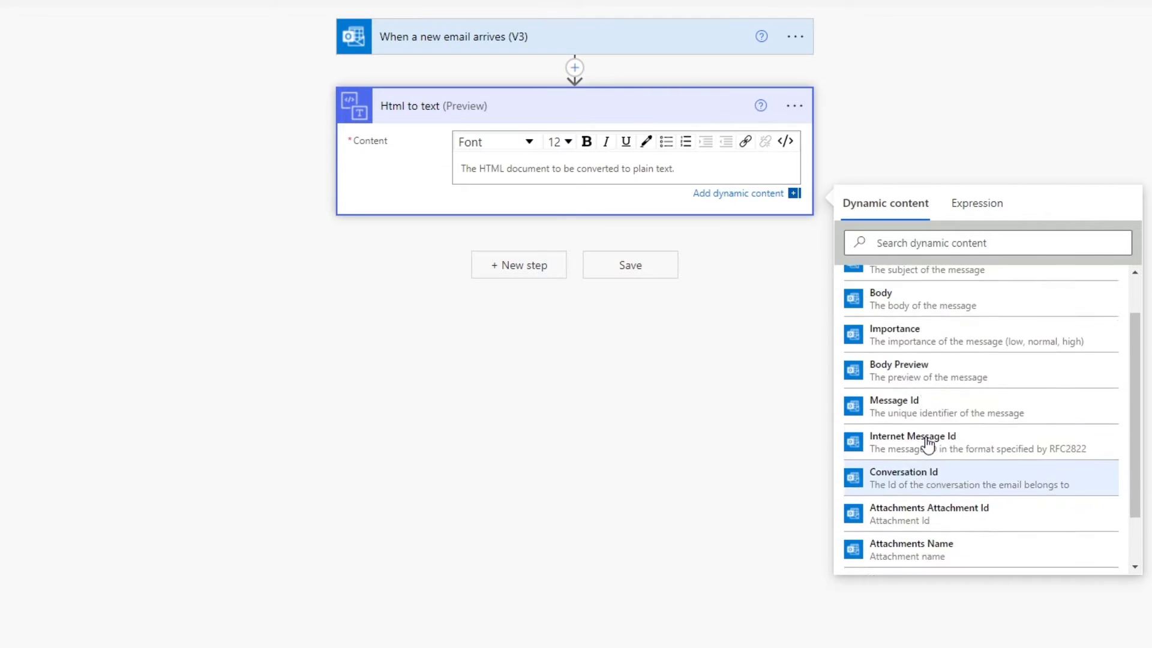
{"action": "scroll", "coordinate": [929, 444], "scroll_direction": "up", "scroll_amount": 1}
{"action": "left_click", "coordinate": [891, 355]}
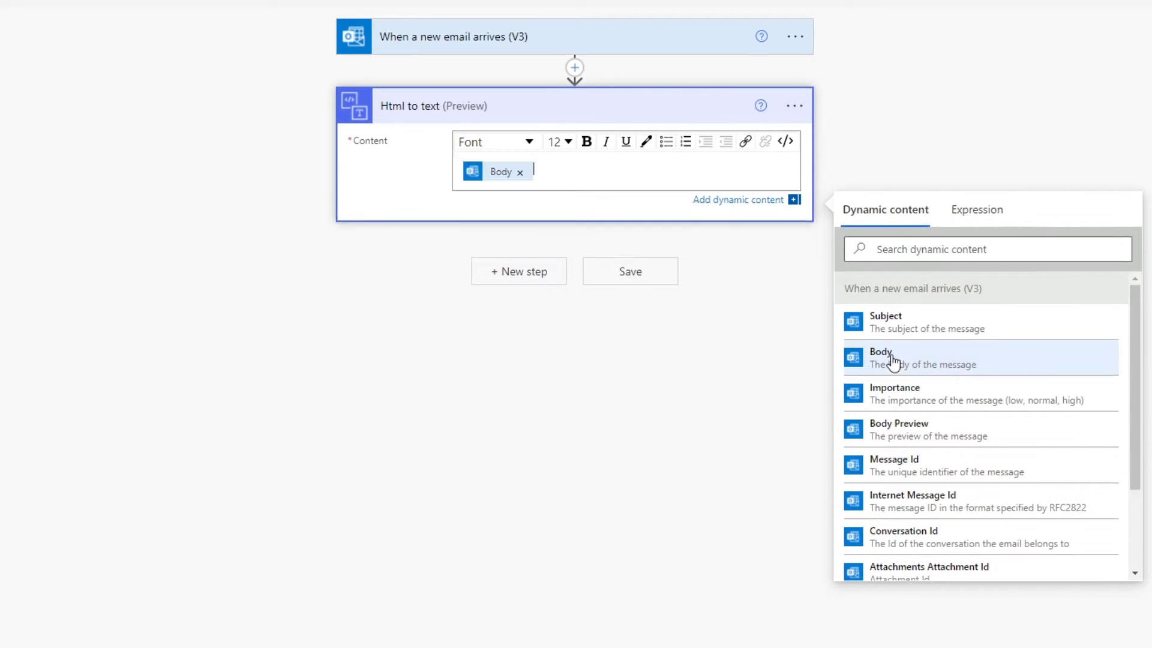
{"action": "left_click", "coordinate": [434, 312]}
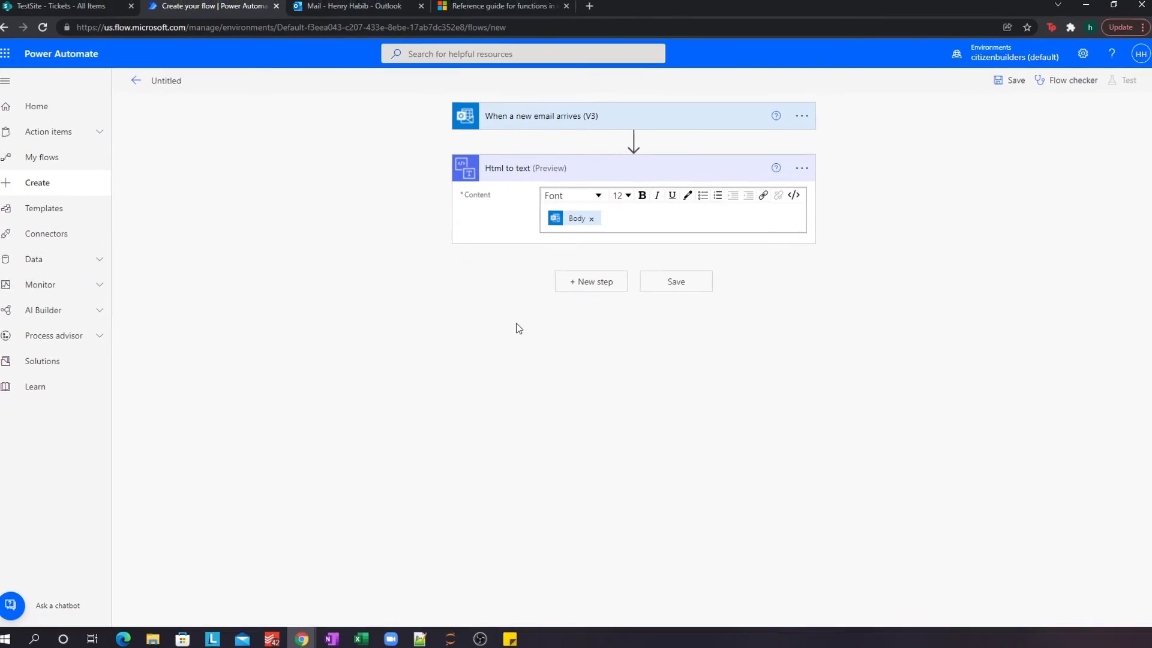
Step: Check the SharePoint Tickets list and add the SharePoint action Create item after Html to text in the flow
{"action": "left_click", "coordinate": [96, 10]}
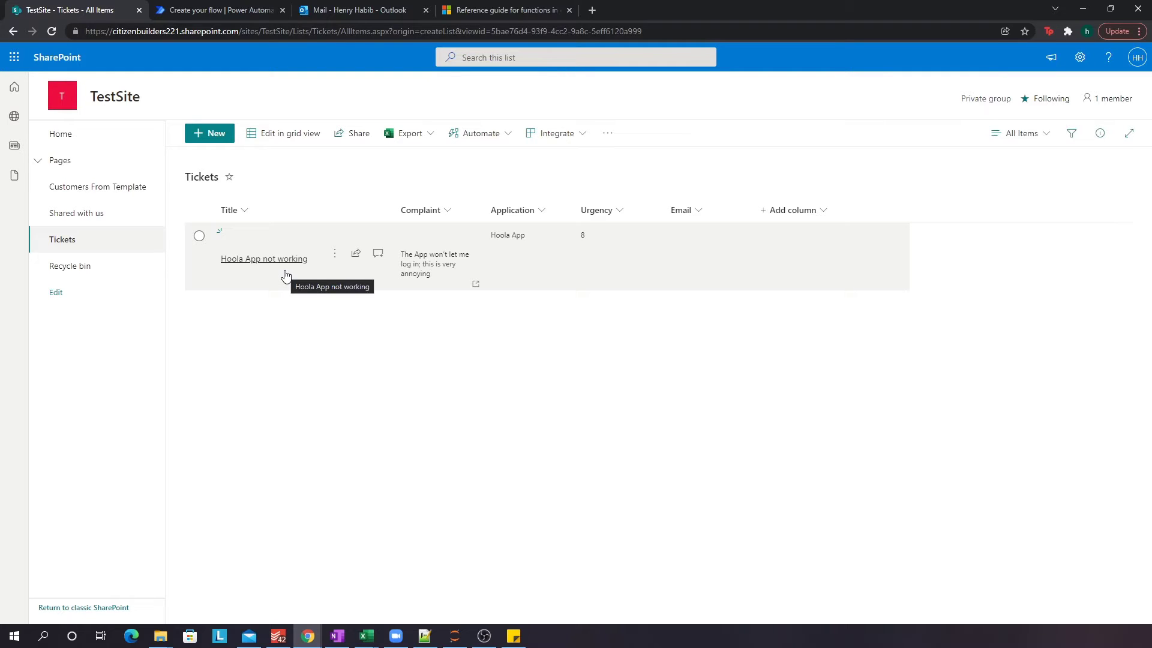
{"action": "left_click", "coordinate": [180, 9]}
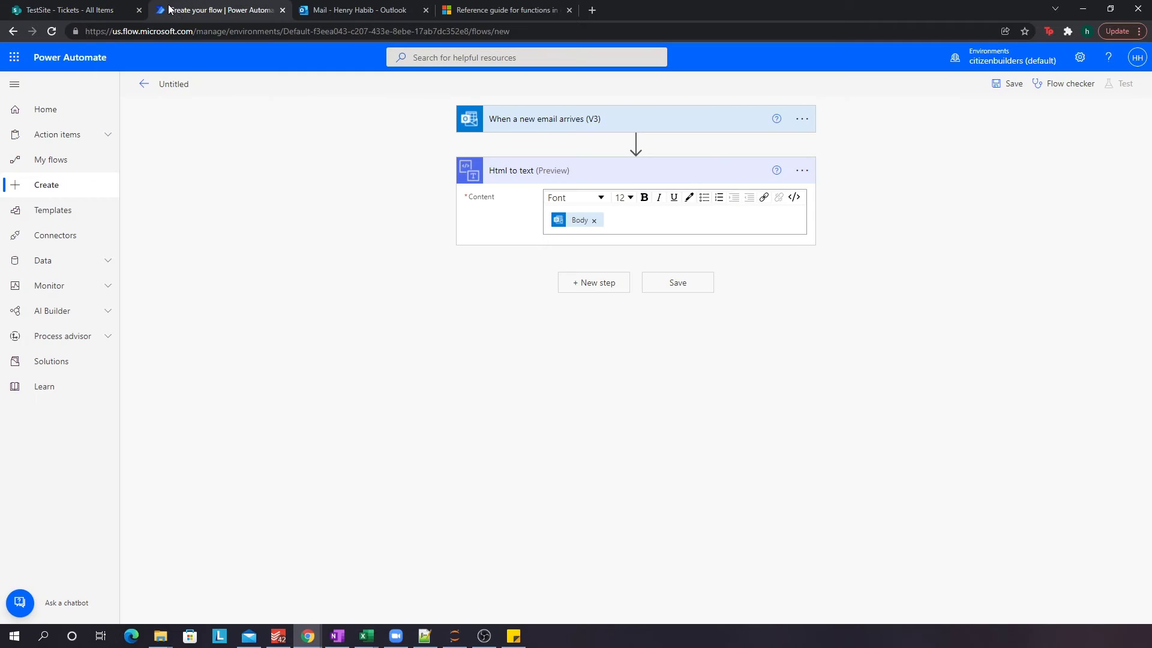
{"action": "left_click", "coordinate": [576, 281]}
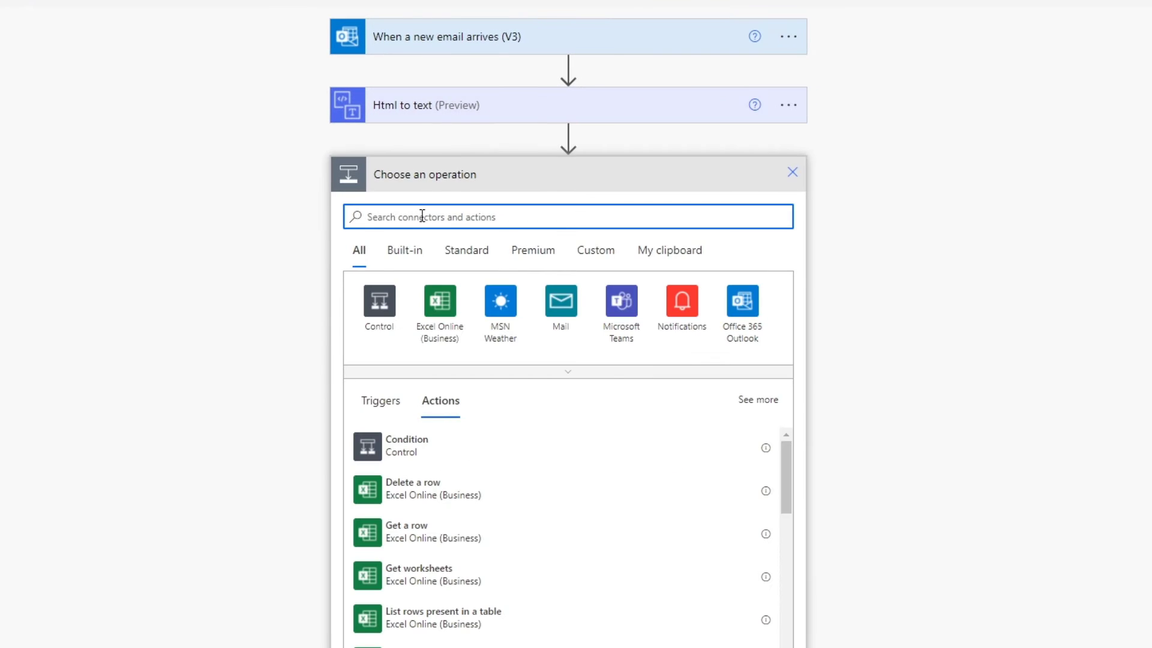
{"action": "type", "text": "share"}
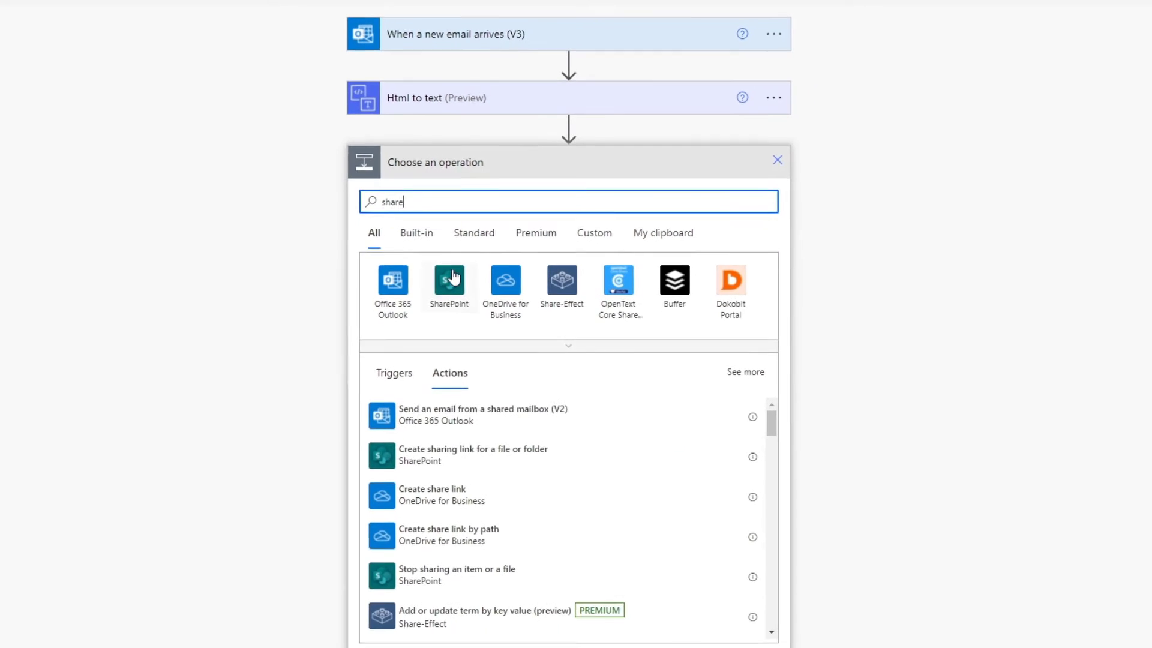
{"action": "left_click", "coordinate": [444, 300]}
{"action": "scroll", "coordinate": [322, 300], "scroll_direction": "down", "scroll_amount": 2}
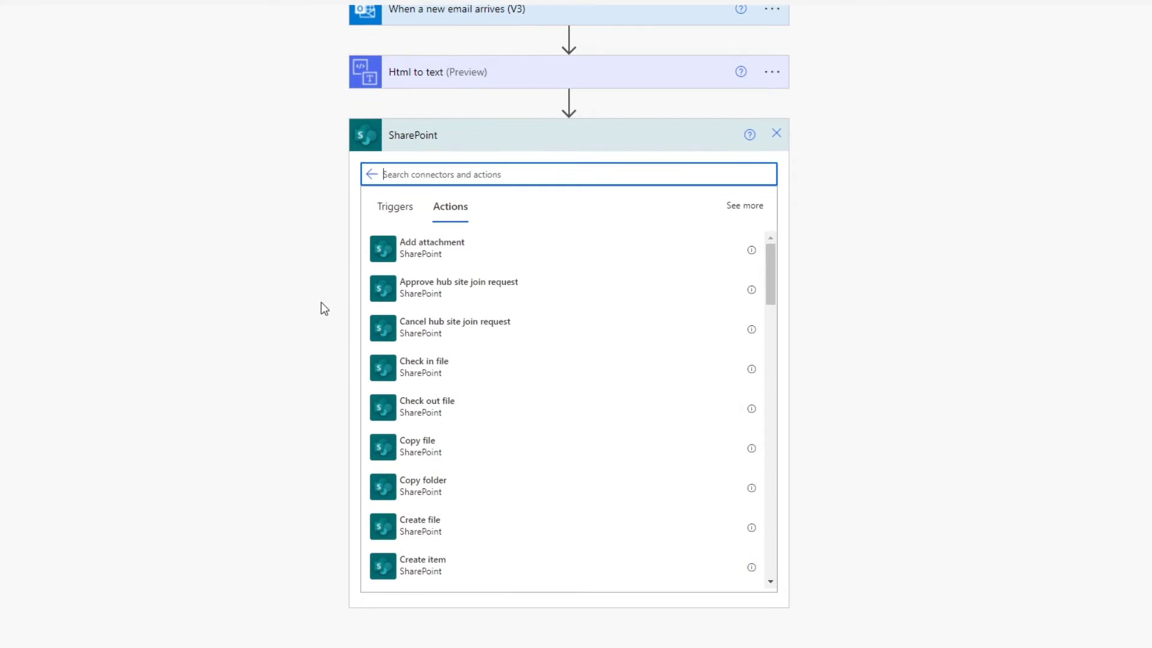
{"action": "scroll", "coordinate": [452, 360], "scroll_direction": "down", "scroll_amount": 3}
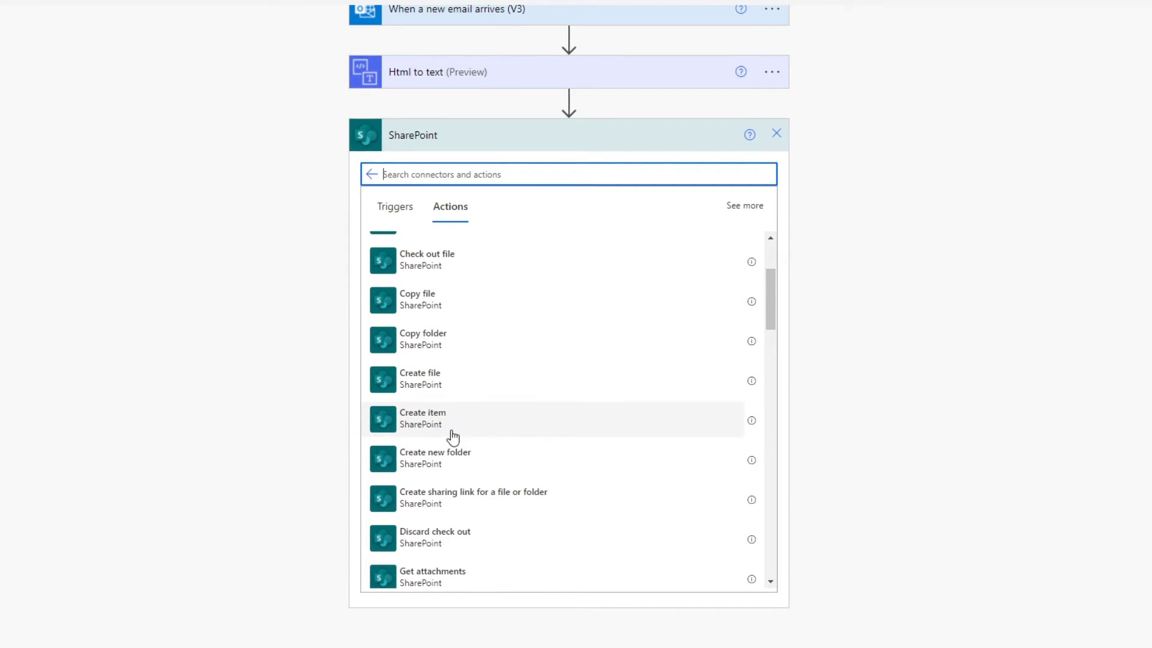
{"action": "left_click", "coordinate": [81, 9]}
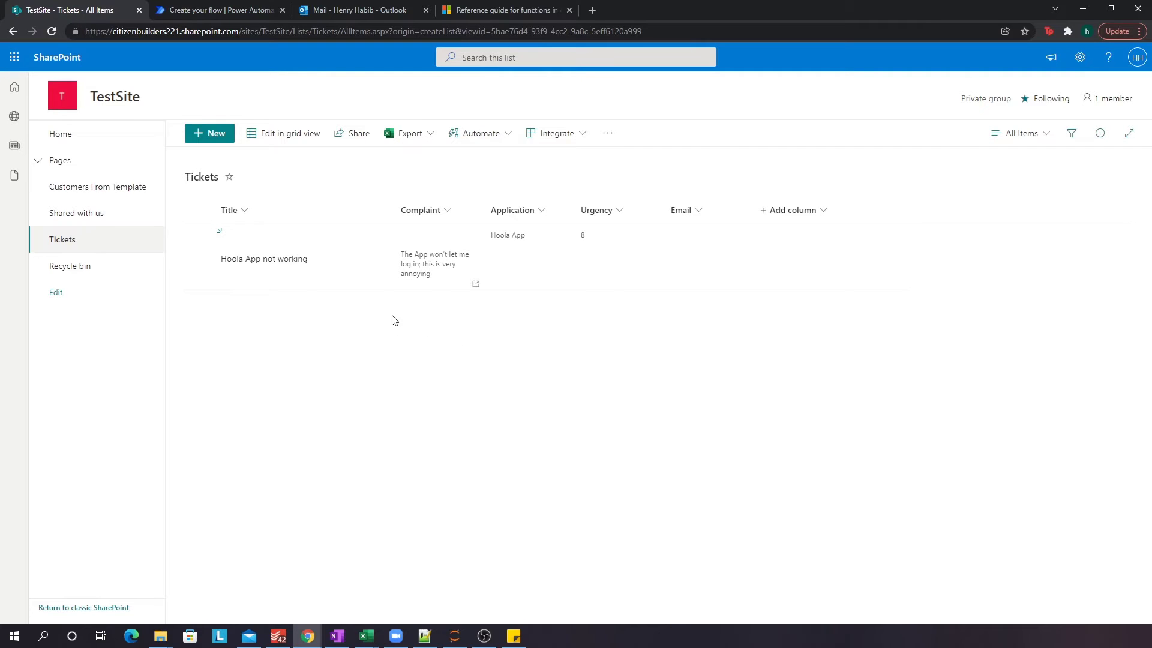
{"action": "left_click", "coordinate": [215, 9]}
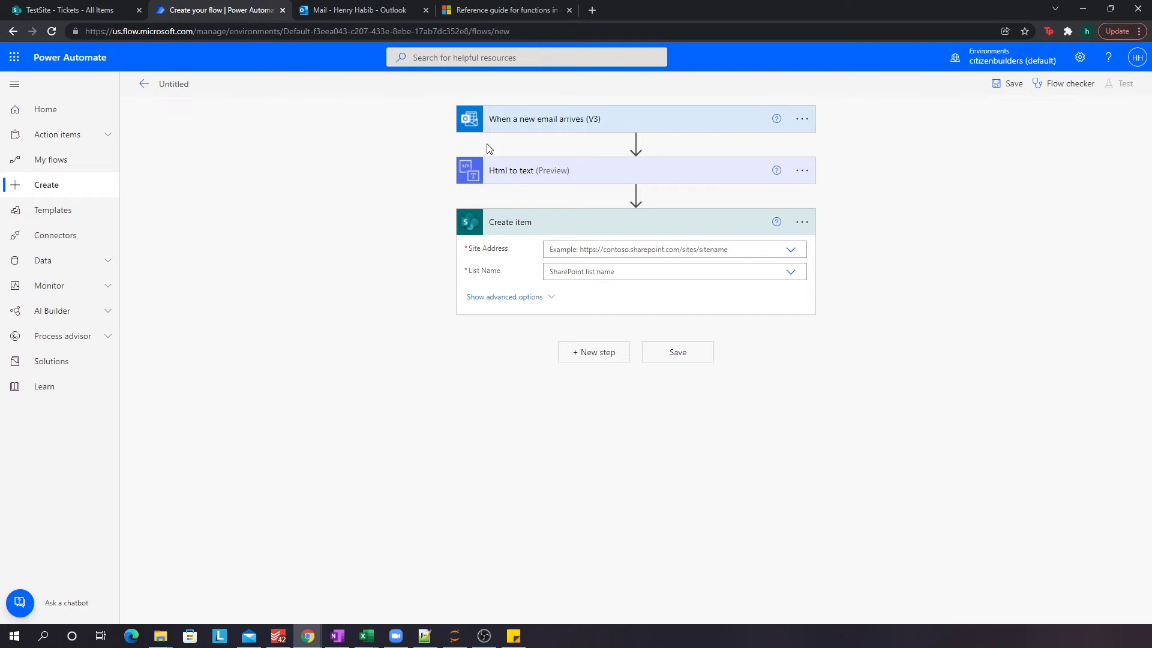
Step: Set the Create item action's Site Address to TestSite and List Name to Tickets, checking its fields against the list's columns in SharePoint
{"action": "left_click", "coordinate": [790, 251]}
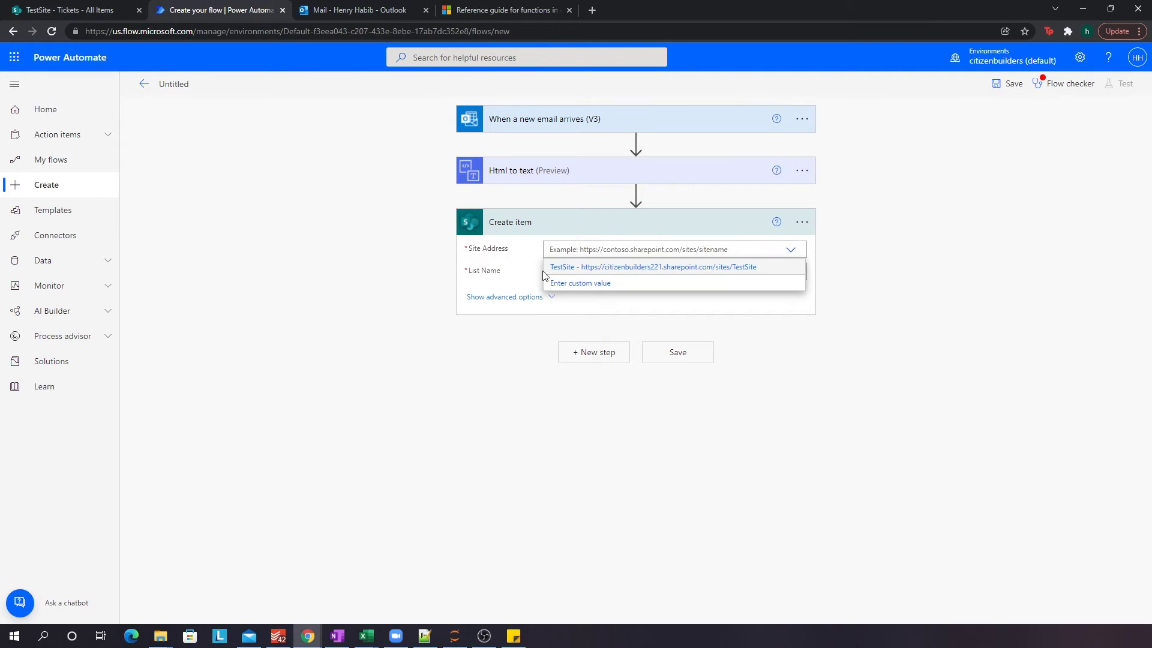
{"action": "left_click", "coordinate": [570, 267]}
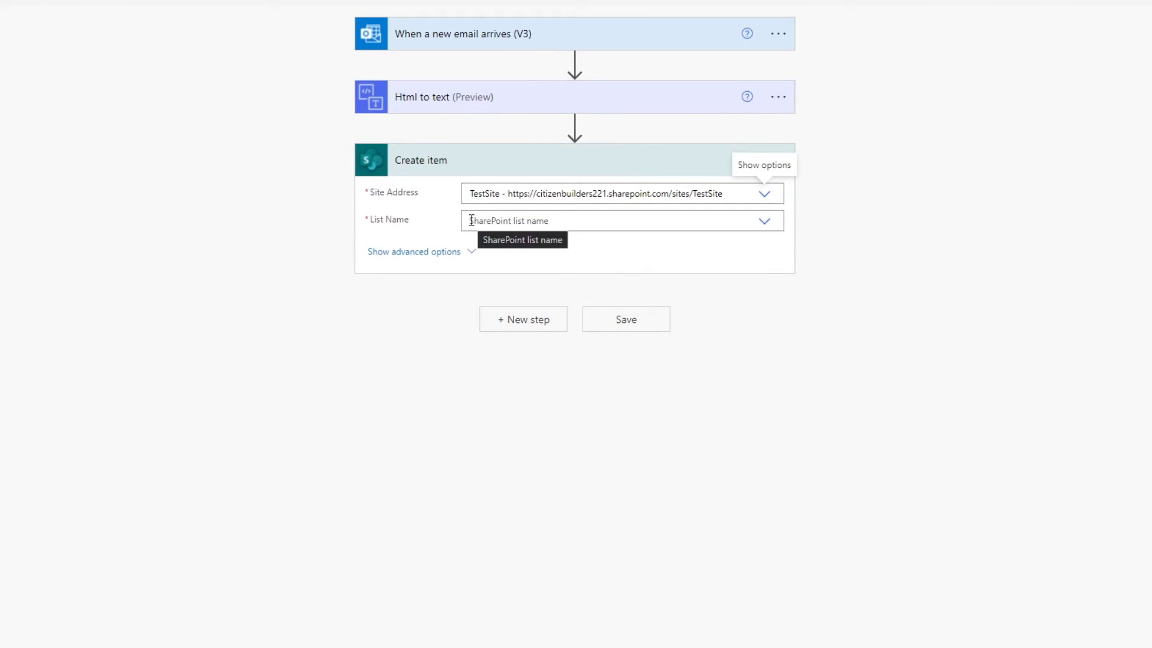
{"action": "left_click", "coordinate": [563, 220]}
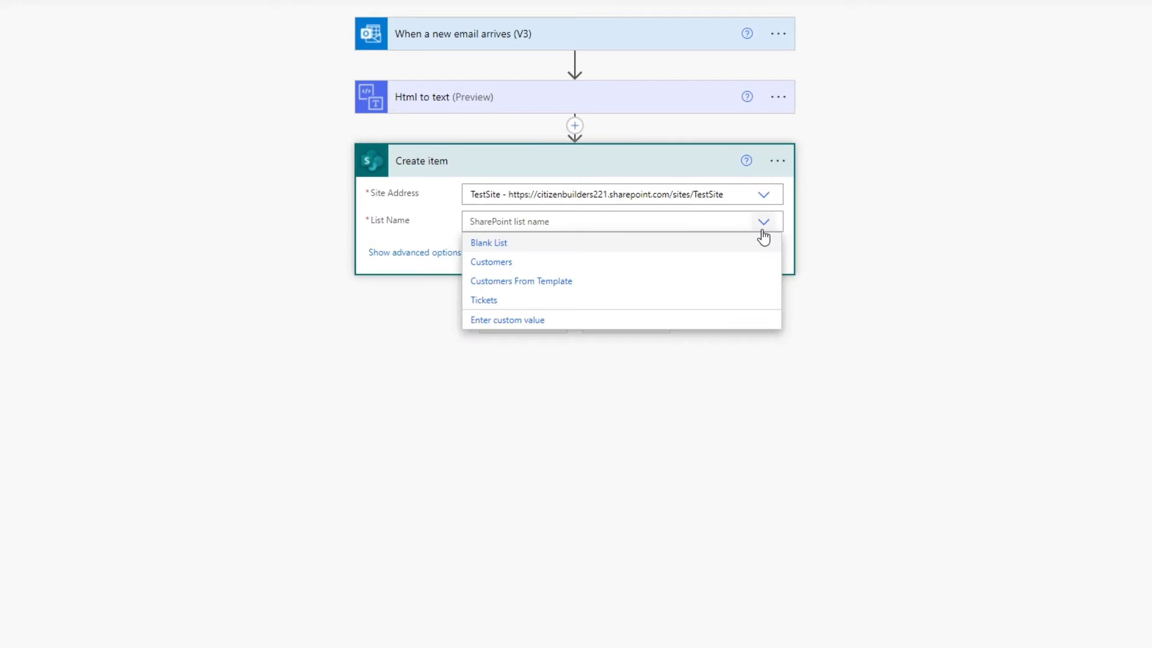
{"action": "left_click", "coordinate": [502, 301]}
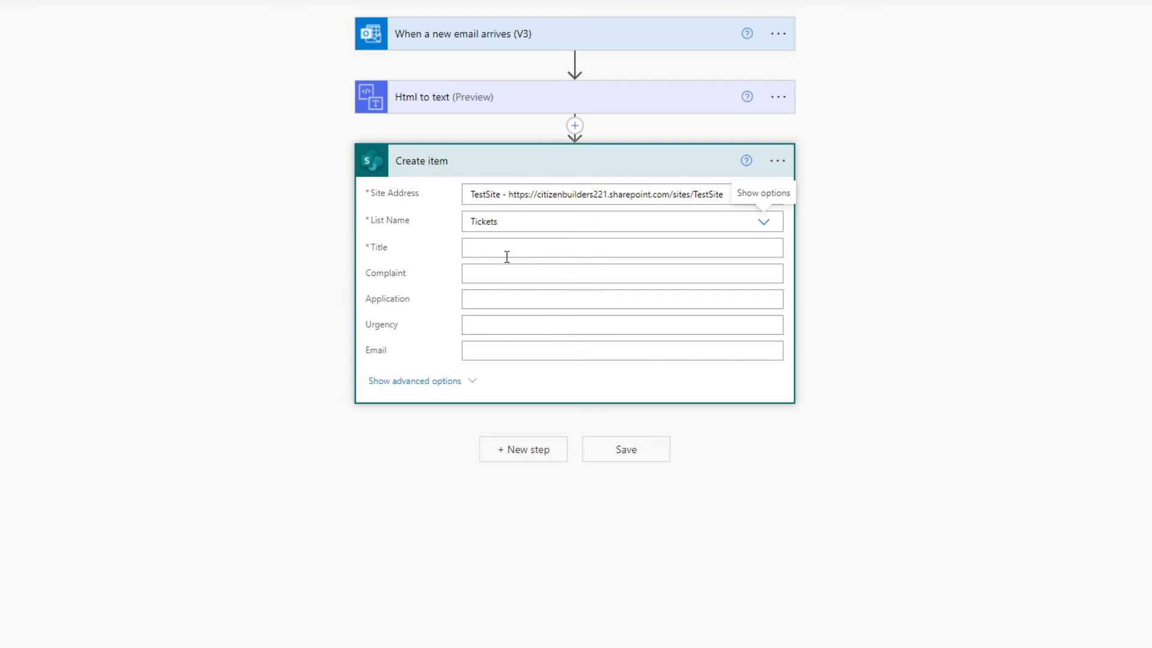
{"action": "left_click", "coordinate": [60, 8]}
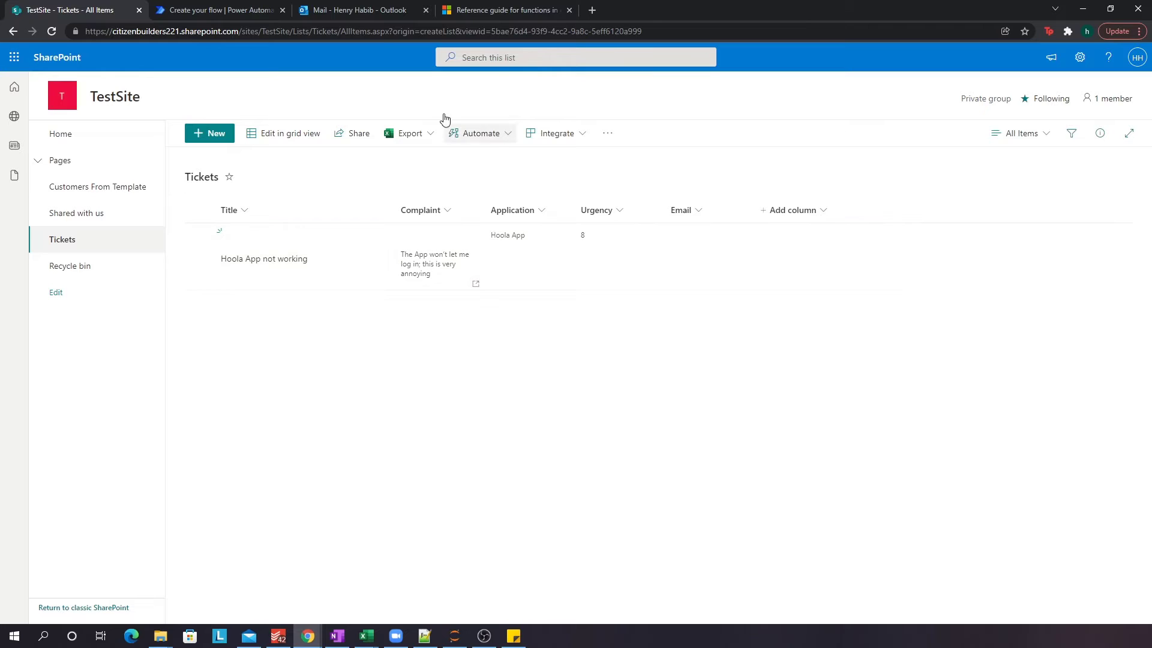
{"action": "left_click", "coordinate": [239, 13]}
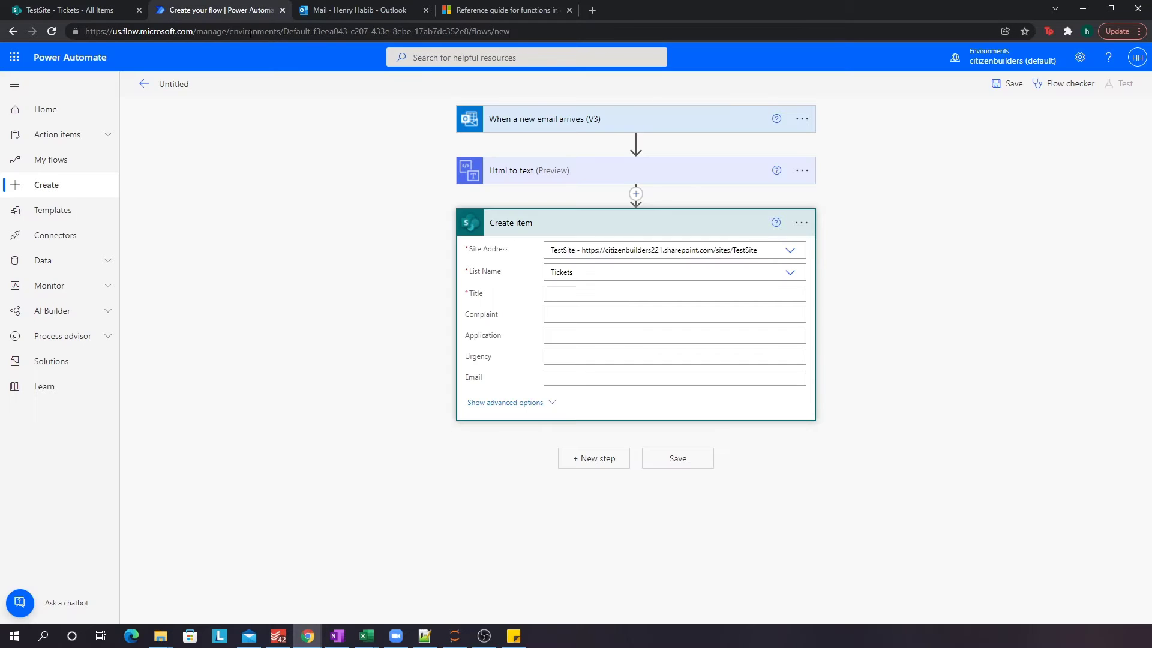
Step: Compare the email table with the Tickets list columns and fill Create item's Title with The plain text content from Html to text
{"action": "left_click", "coordinate": [589, 295]}
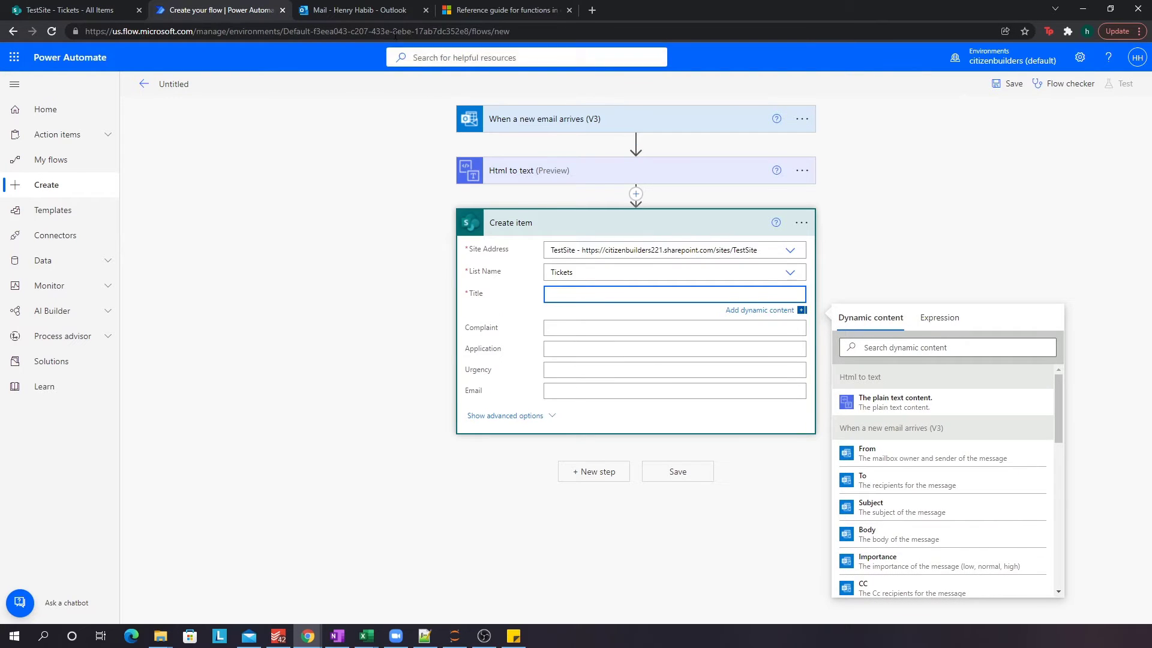
{"action": "left_click", "coordinate": [360, 11]}
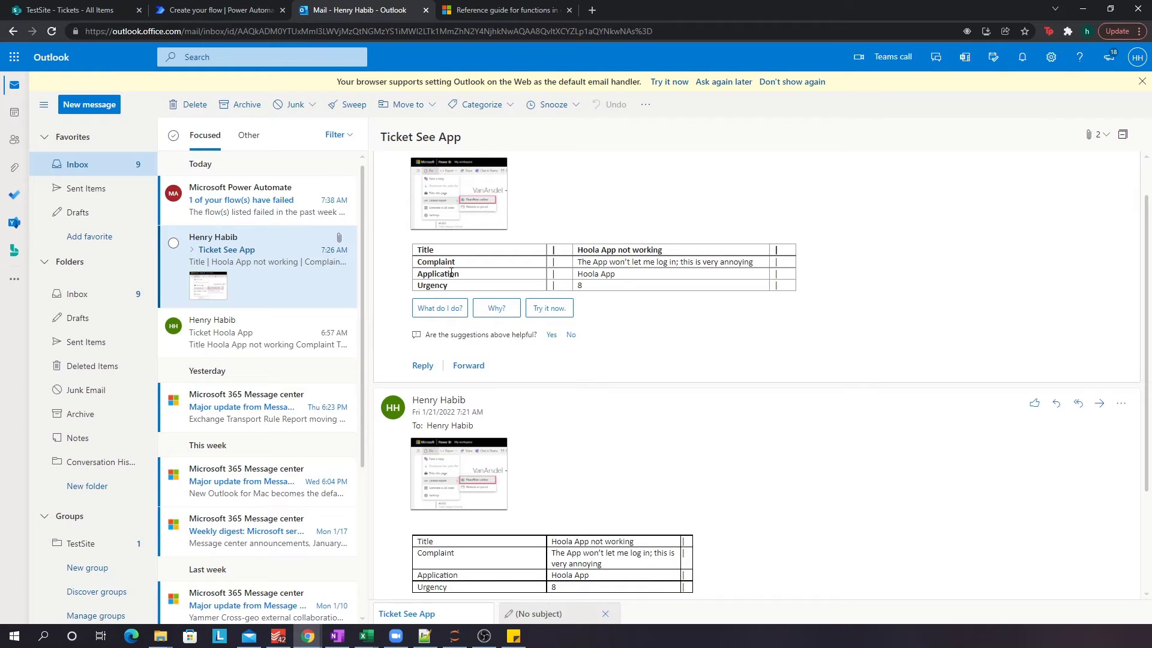
{"action": "left_click", "coordinate": [99, 5]}
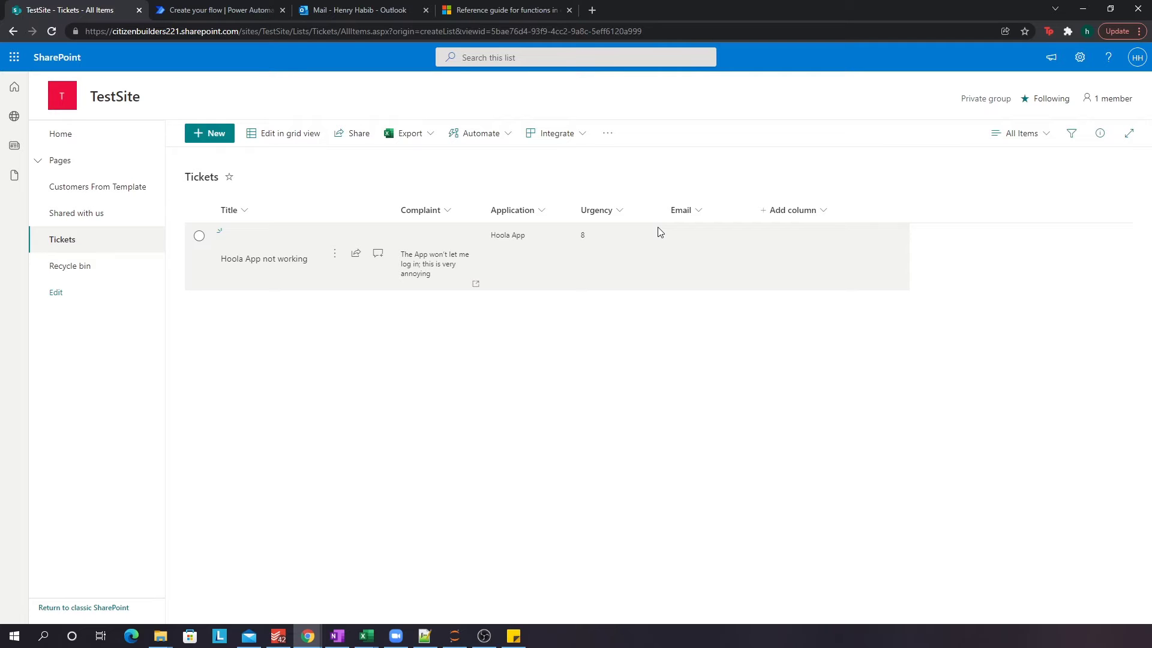
{"action": "left_click", "coordinate": [193, 10]}
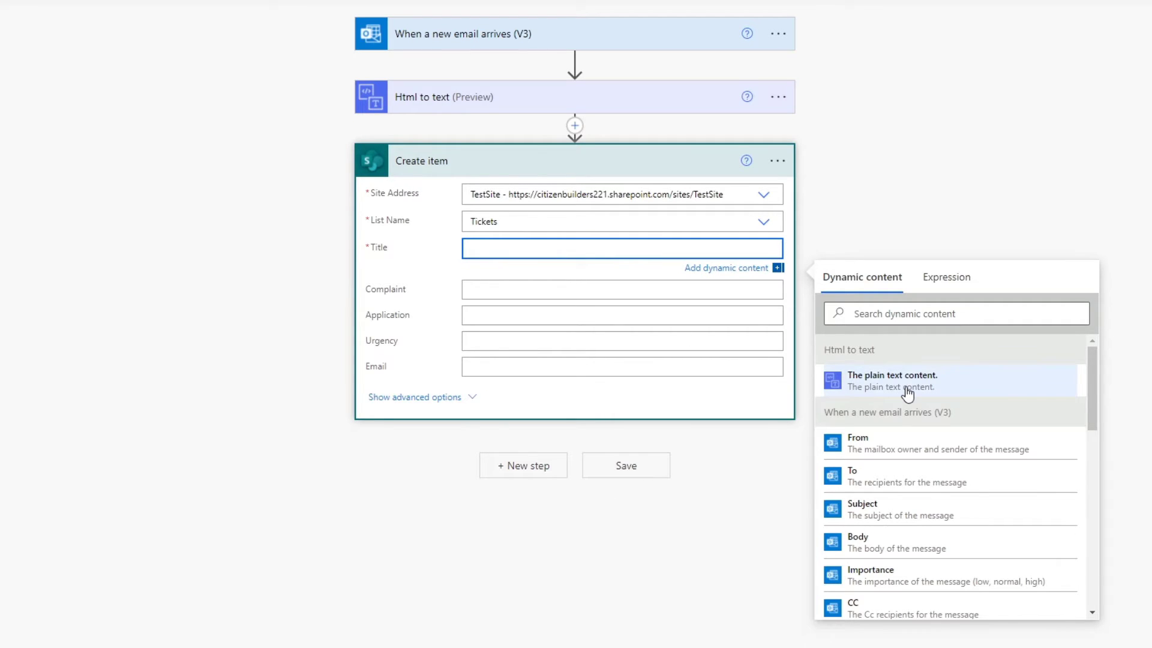
{"action": "left_click", "coordinate": [856, 384]}
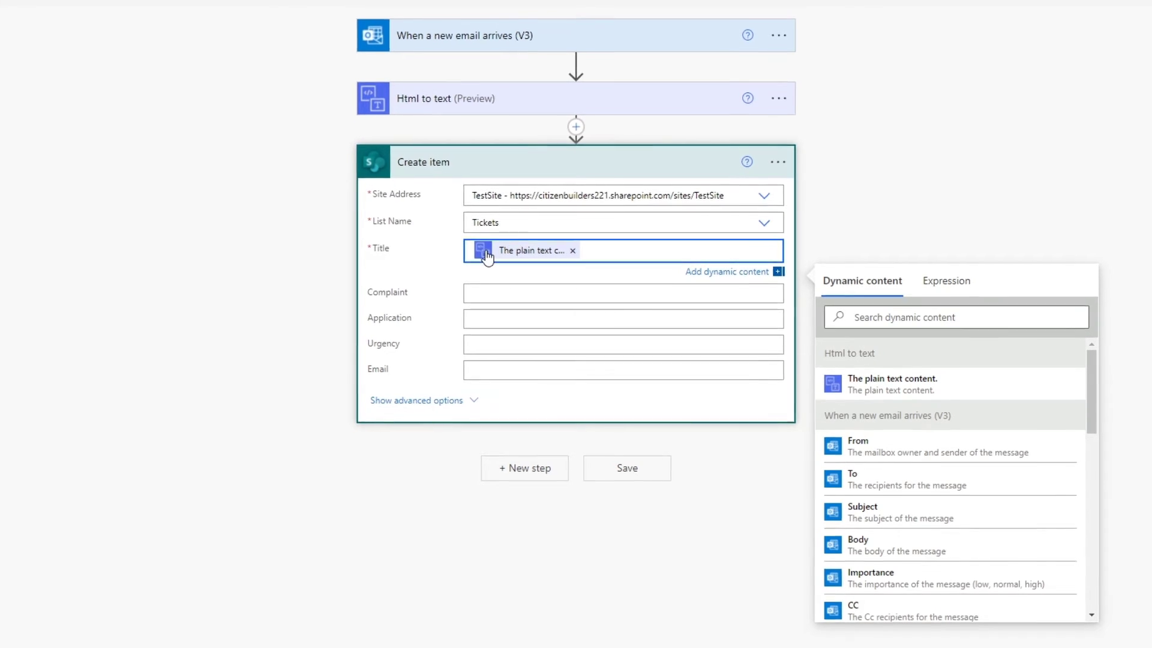
Step: Review the ticket email's table in Outlook against the Title mapping in the flow's Create item action
{"action": "left_click", "coordinate": [365, 12]}
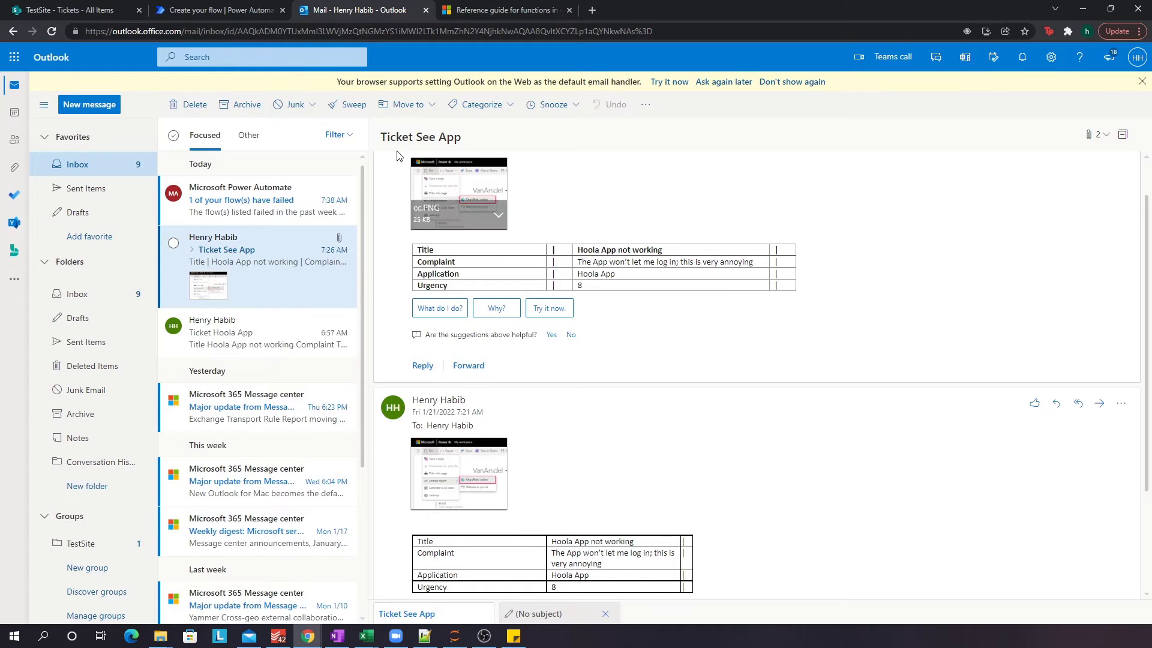
{"action": "left_click", "coordinate": [227, 12]}
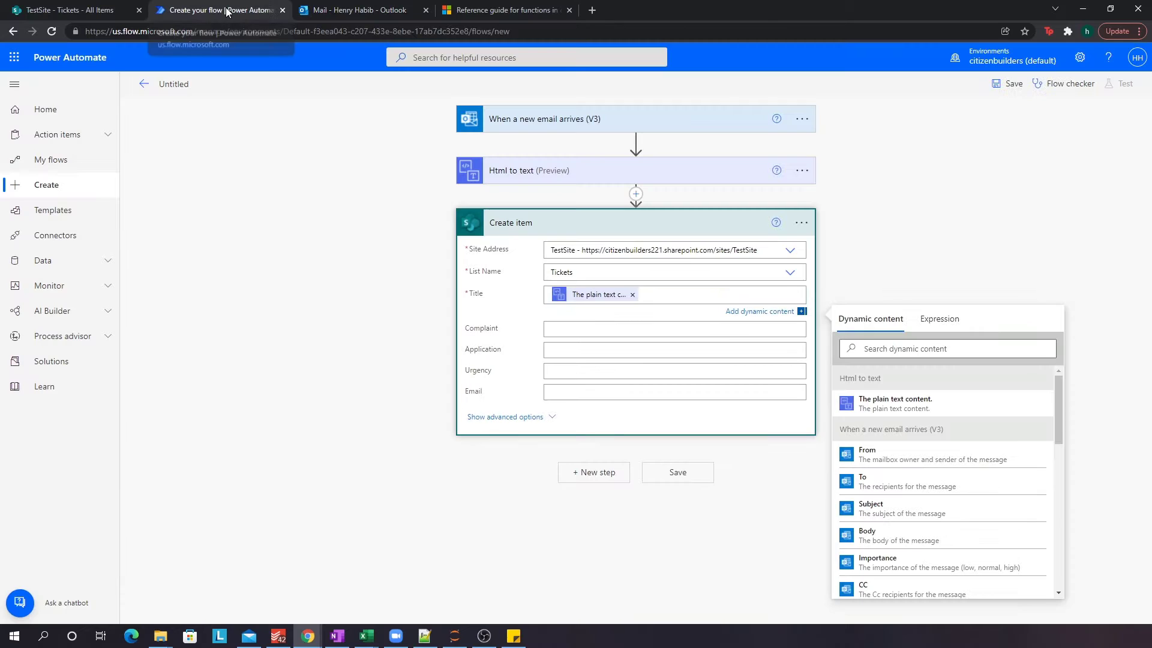
{"action": "left_click", "coordinate": [322, 11]}
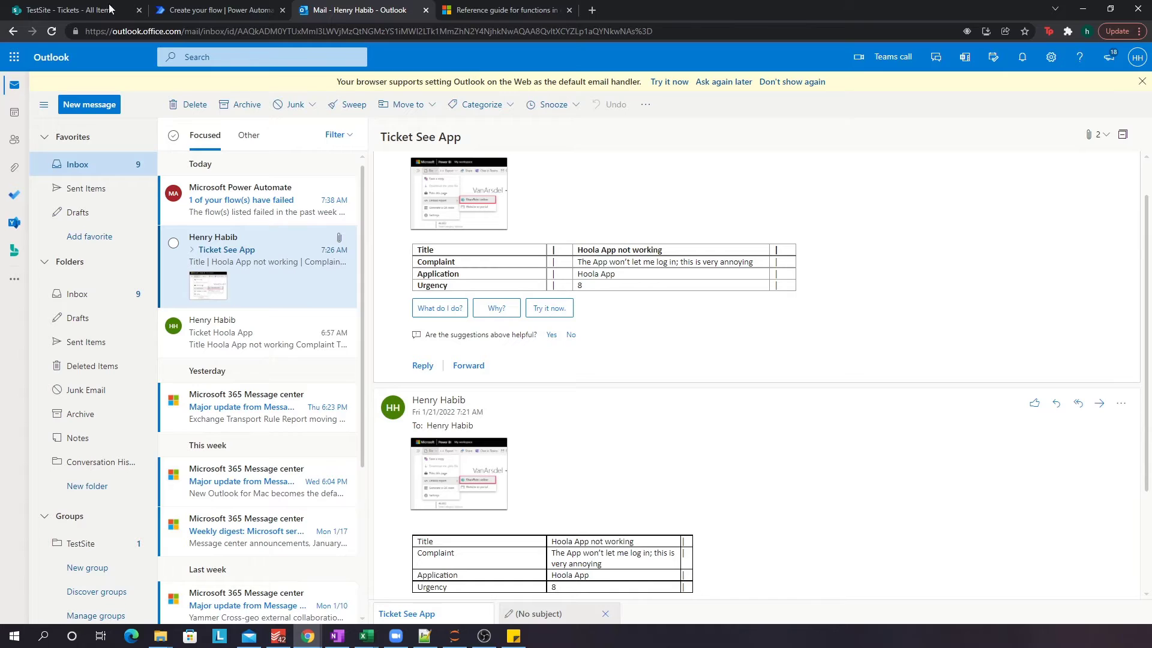
Step: Compare the SharePoint Tickets list's columns and existing entry with the table in the Outlook ticket email
{"action": "left_click", "coordinate": [60, 9]}
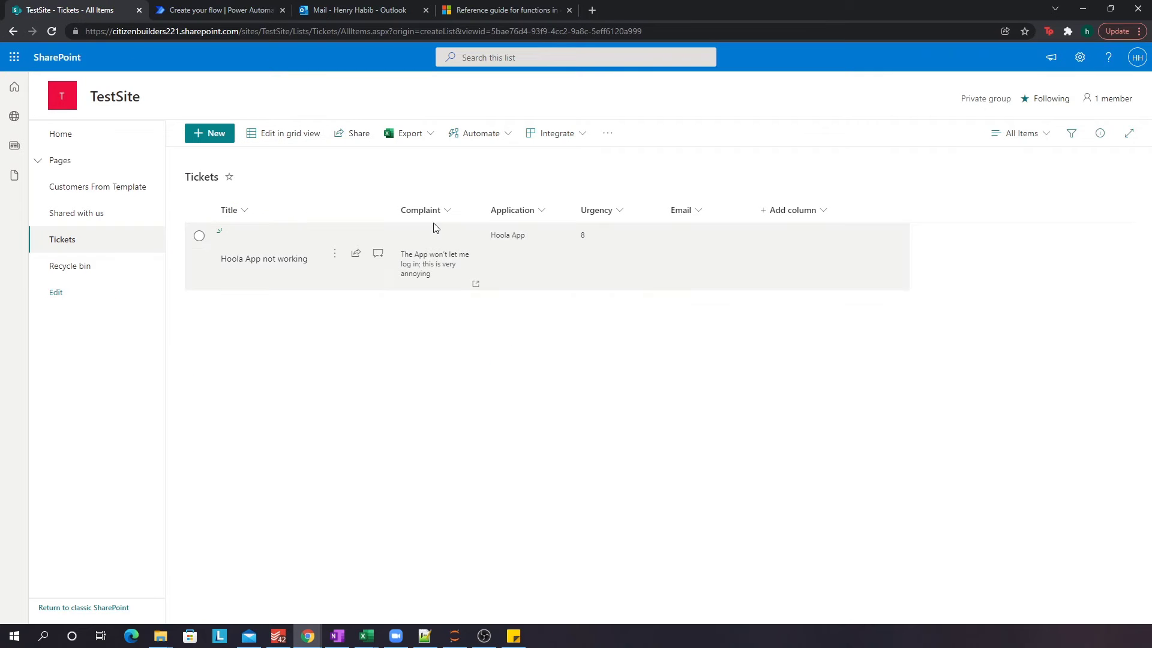
{"action": "left_click", "coordinate": [330, 14]}
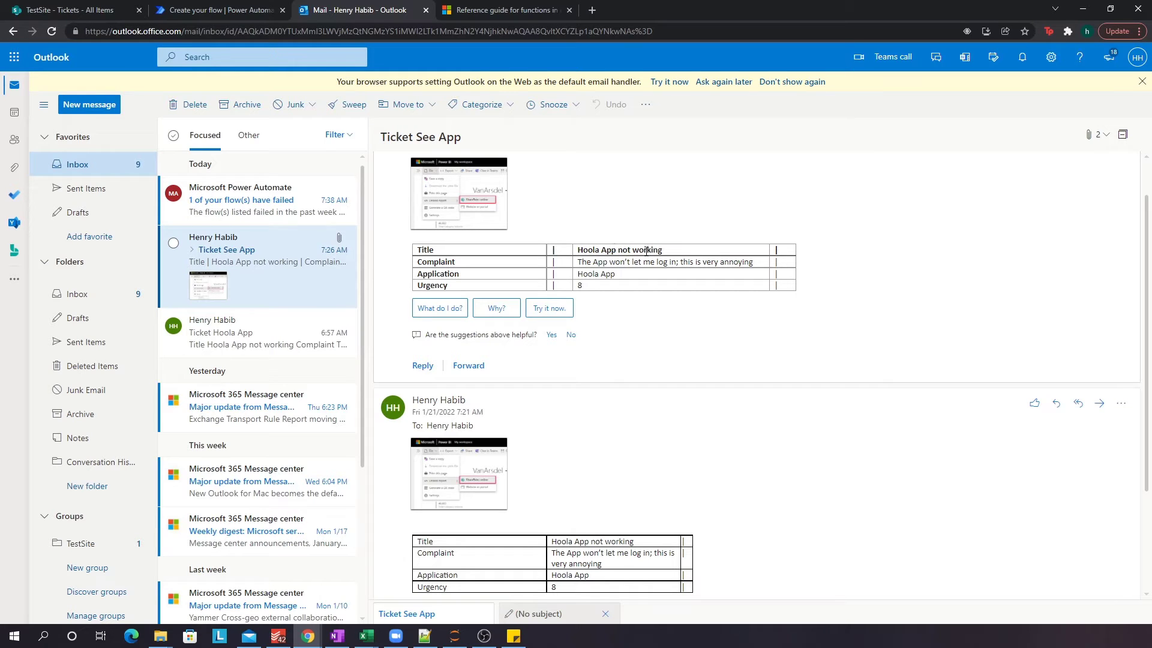
{"action": "left_click", "coordinate": [64, 13]}
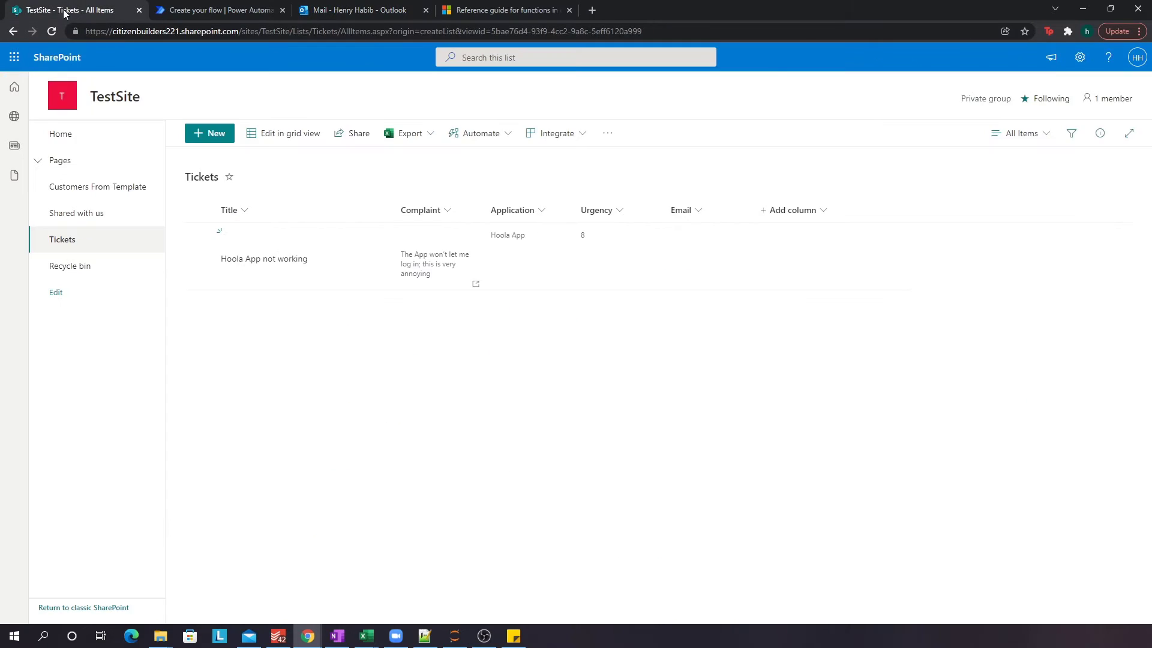
{"action": "left_click", "coordinate": [316, 13]}
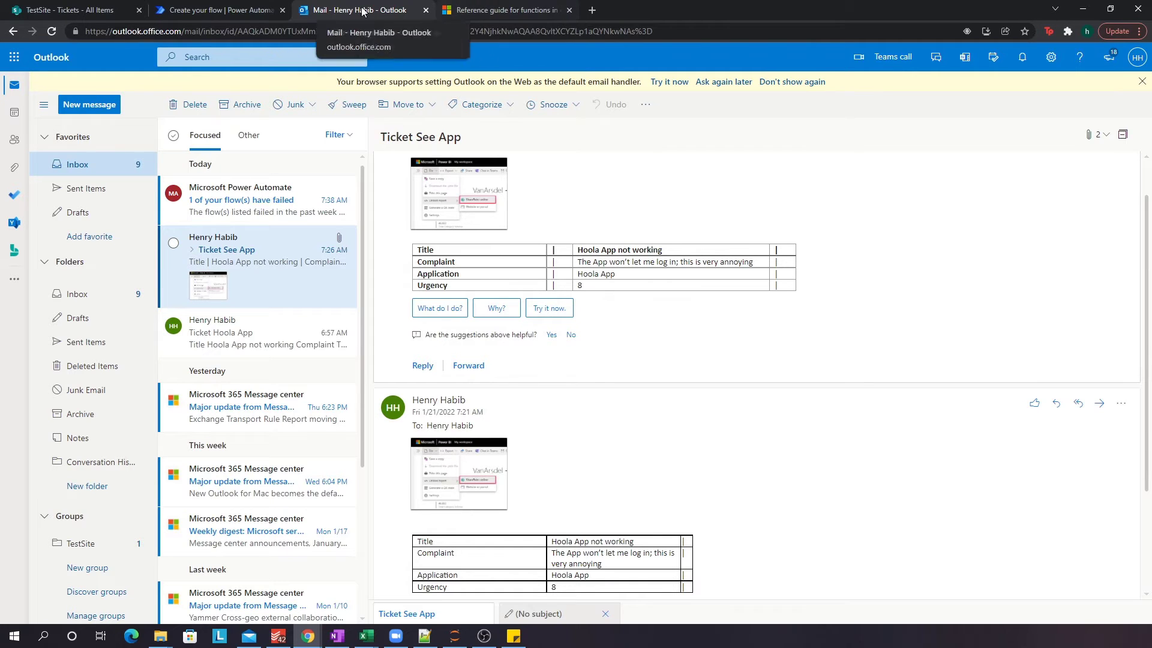
Step: Study the split function's description, parameters and examples in the Microsoft functions reference, relating its delimiter to the | characters in the email table
{"action": "left_click", "coordinate": [467, 6]}
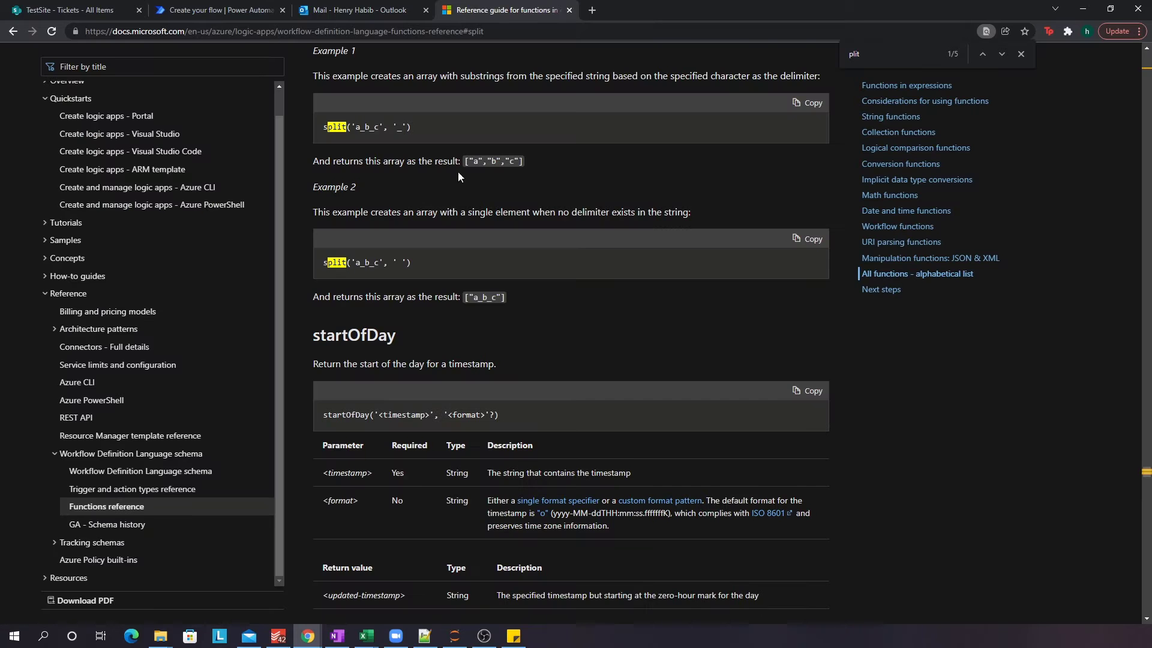
{"action": "scroll", "coordinate": [430, 229], "scroll_direction": "up", "scroll_amount": 3}
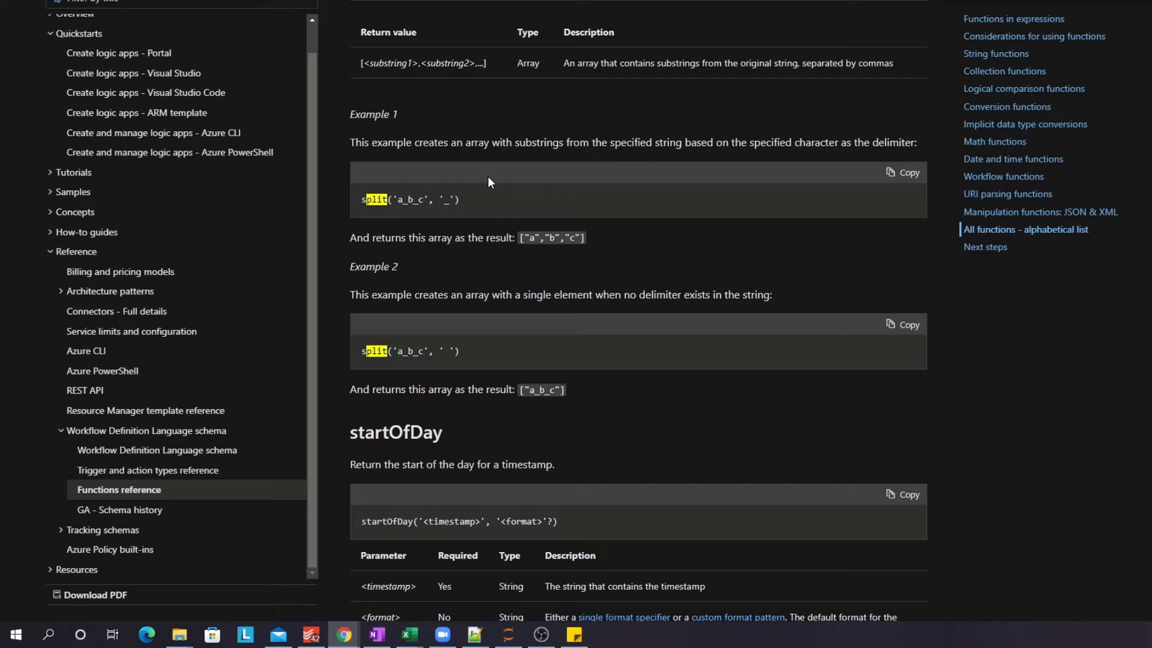
{"action": "scroll", "coordinate": [852, 223], "scroll_direction": "up", "scroll_amount": 3}
{"action": "scroll", "coordinate": [839, 228], "scroll_direction": "down", "scroll_amount": 2}
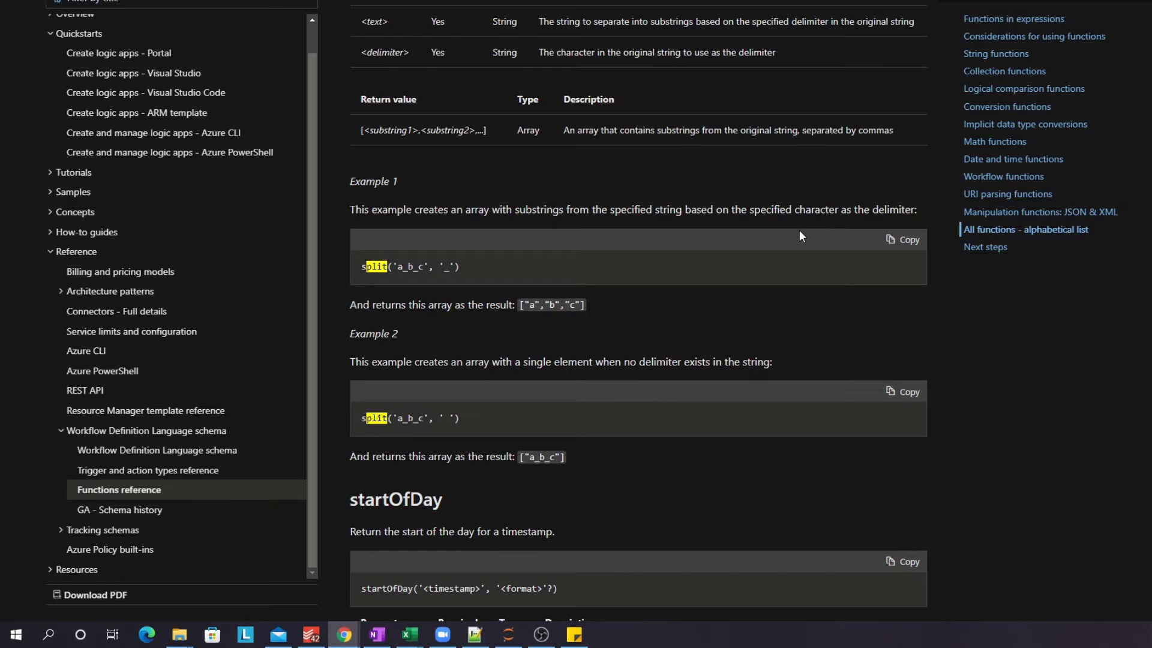
{"action": "scroll", "coordinate": [527, 284], "scroll_direction": "up", "scroll_amount": 5}
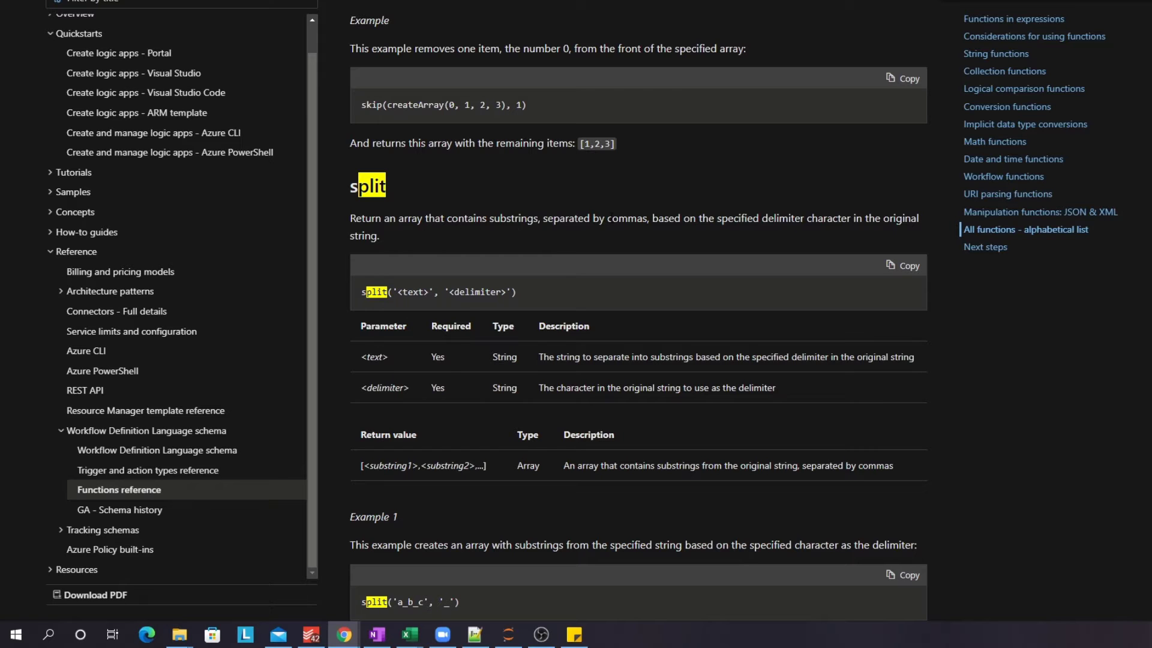
{"action": "left_click_drag", "start_coordinate": [664, 217], "coordinate": [823, 220]}
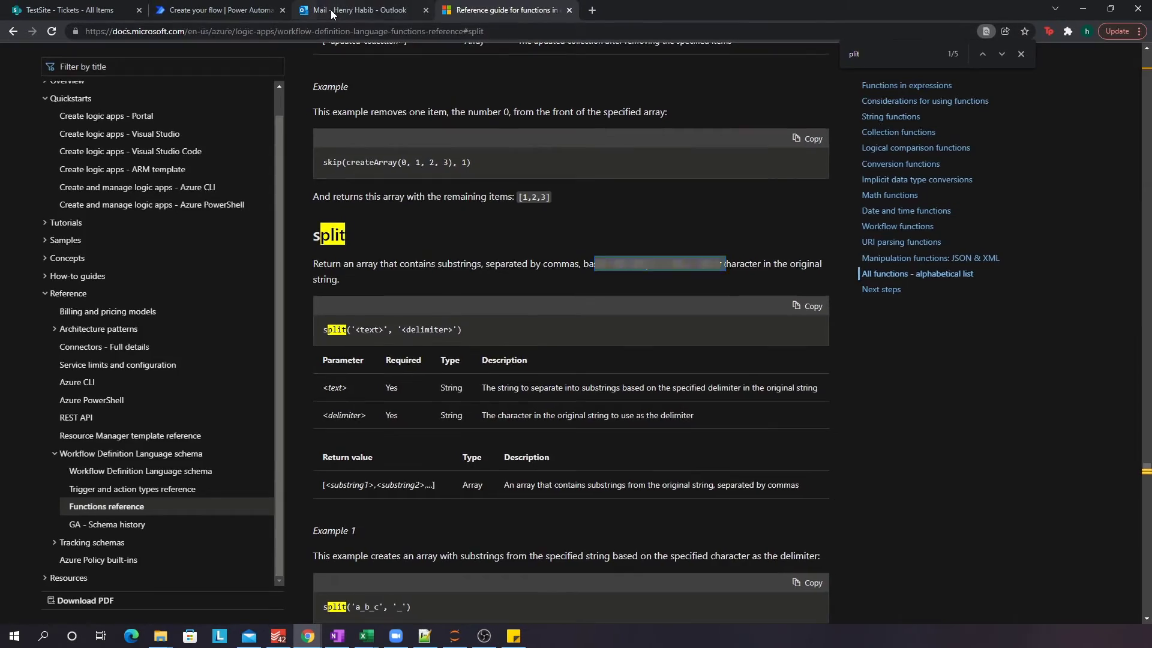
{"action": "left_click", "coordinate": [331, 10]}
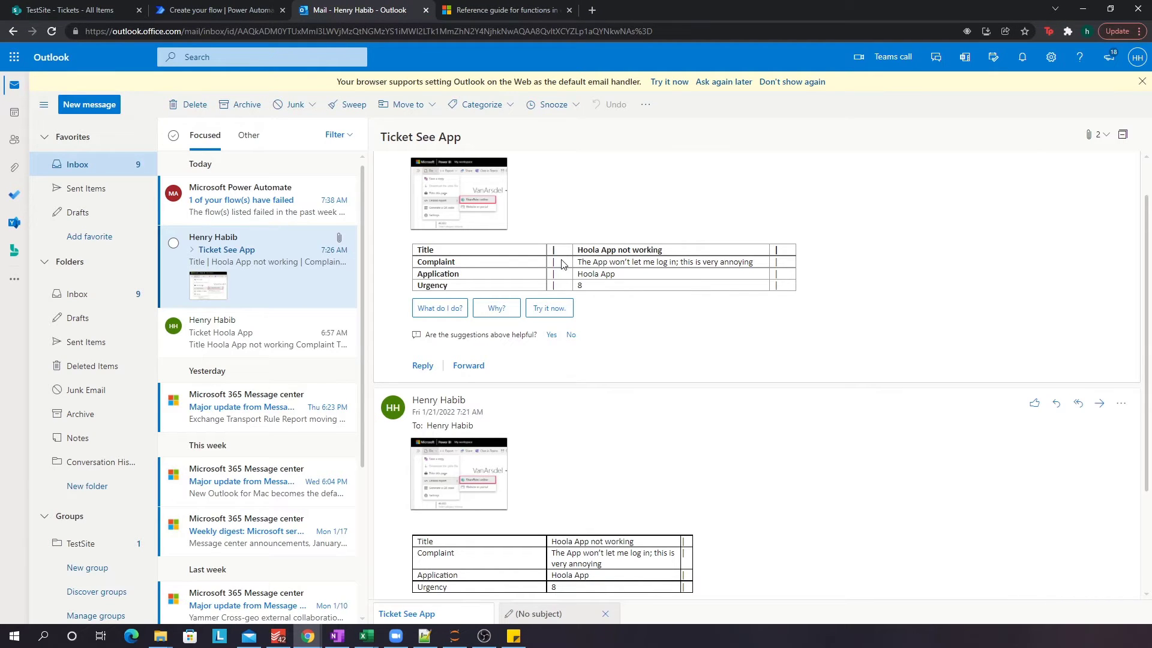
{"action": "left_click", "coordinate": [502, 11]}
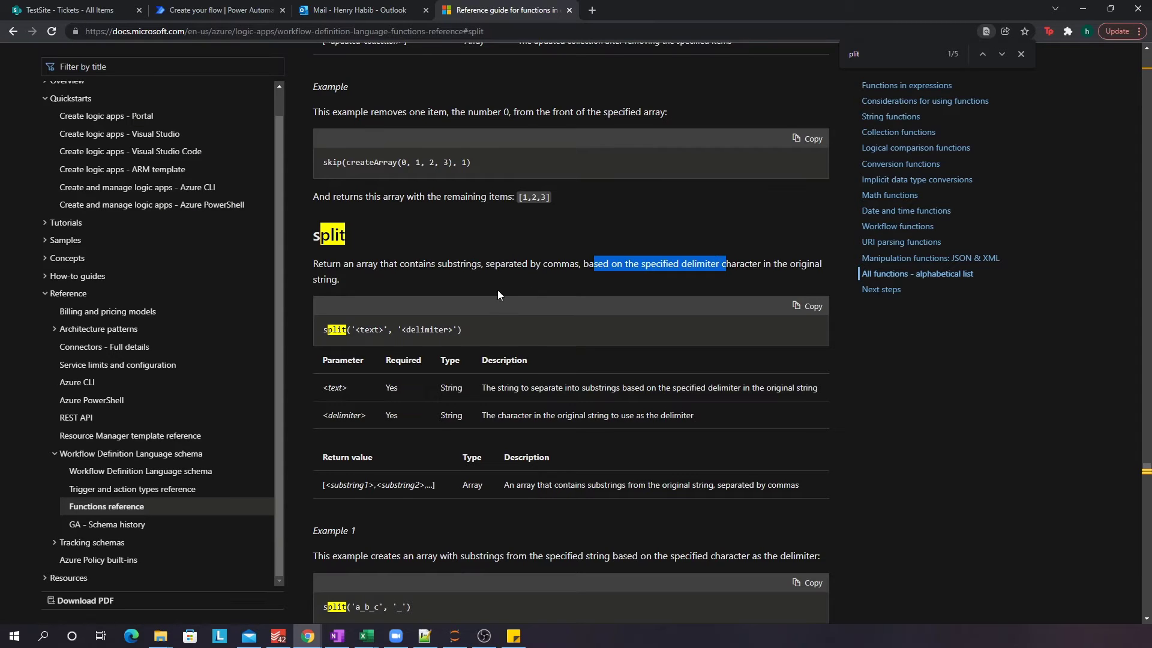
{"action": "scroll", "coordinate": [456, 276], "scroll_direction": "down", "scroll_amount": 2}
{"action": "scroll", "coordinate": [450, 272], "scroll_direction": "down", "scroll_amount": 4}
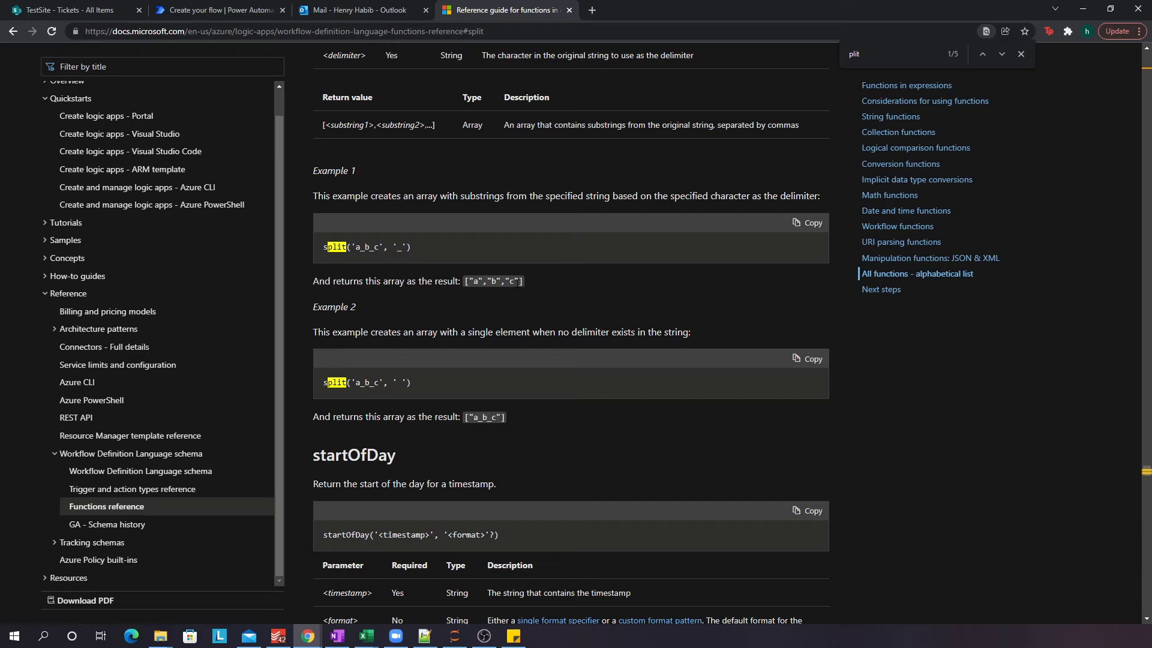
Step: In the Power Automate flow, clear Create item's Title and begin a split expression using The plain text content from Html to text
{"action": "left_click", "coordinate": [227, 11]}
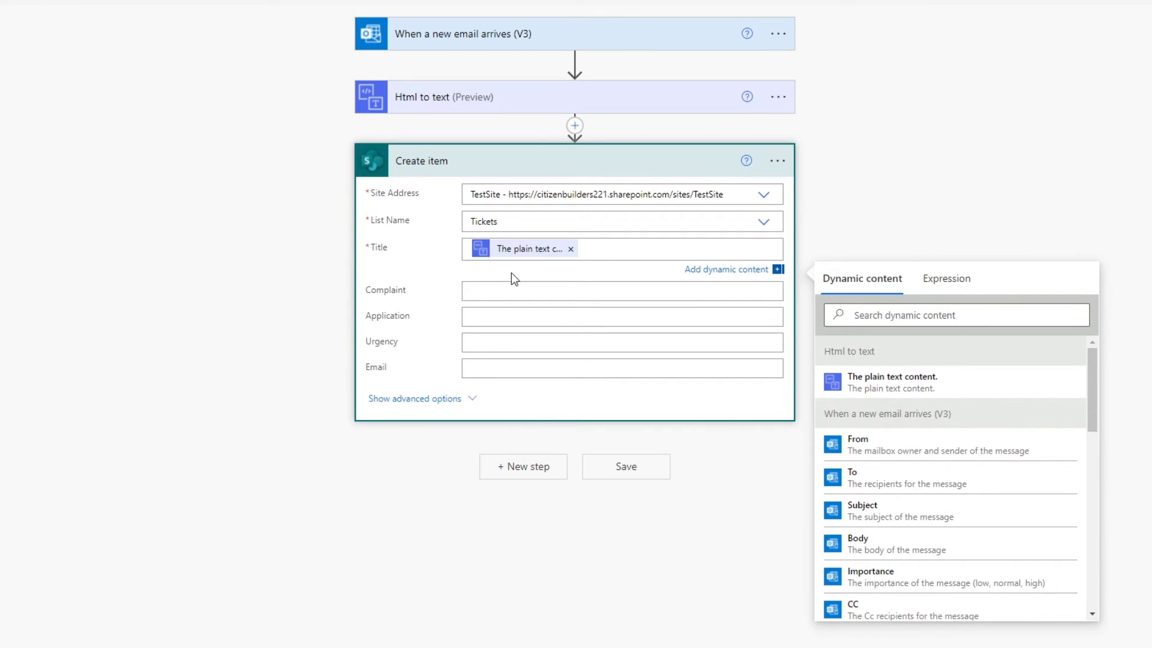
{"action": "left_click", "coordinate": [570, 248]}
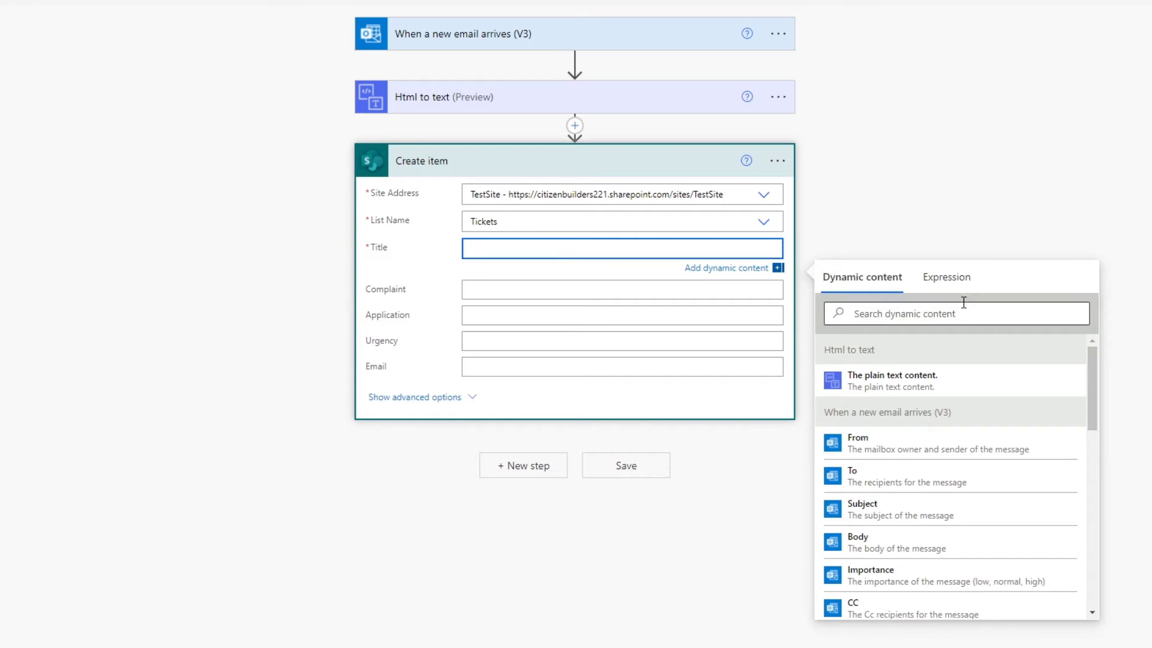
{"action": "left_click", "coordinate": [954, 282]}
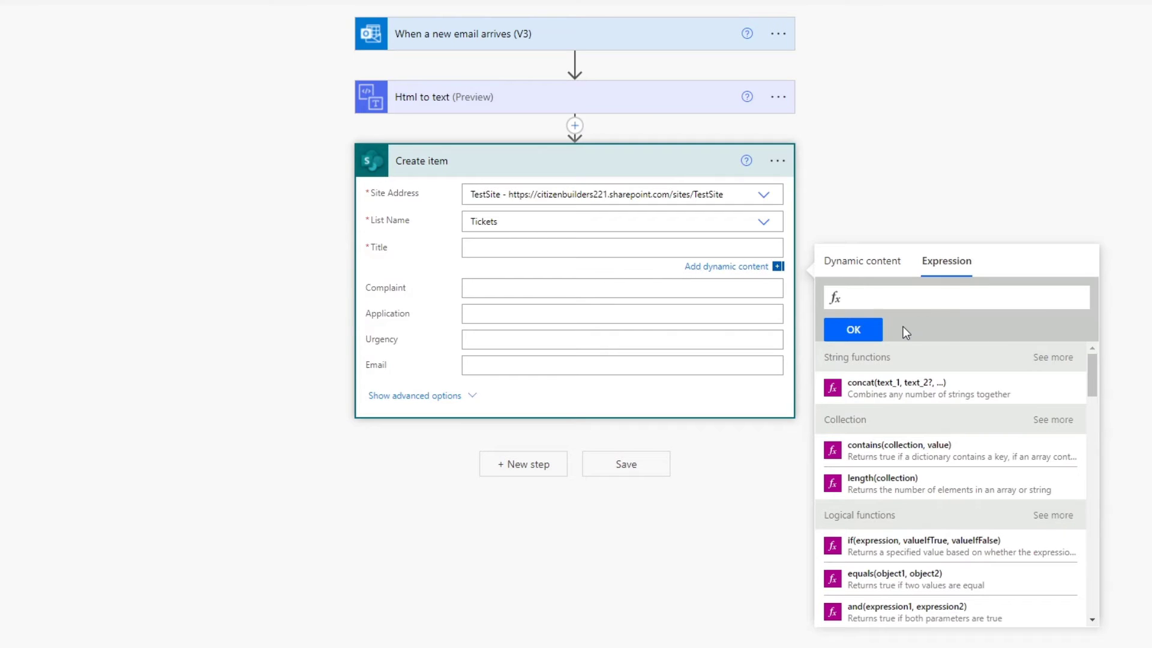
{"action": "type", "text": "split("}
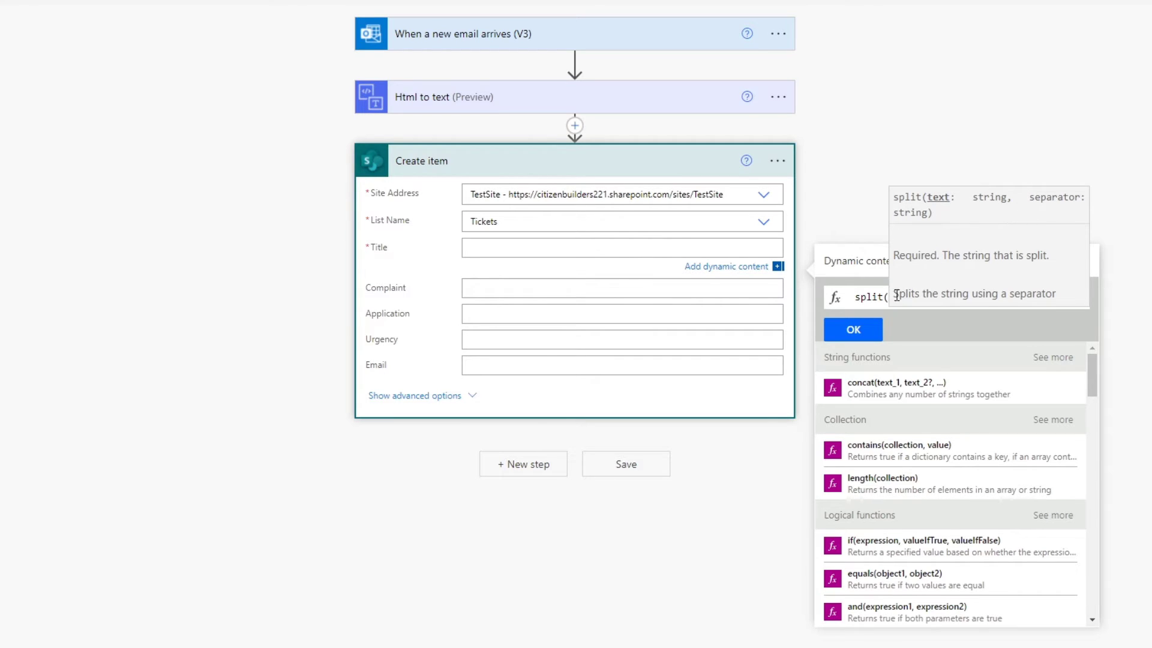
{"action": "left_click", "coordinate": [856, 268]}
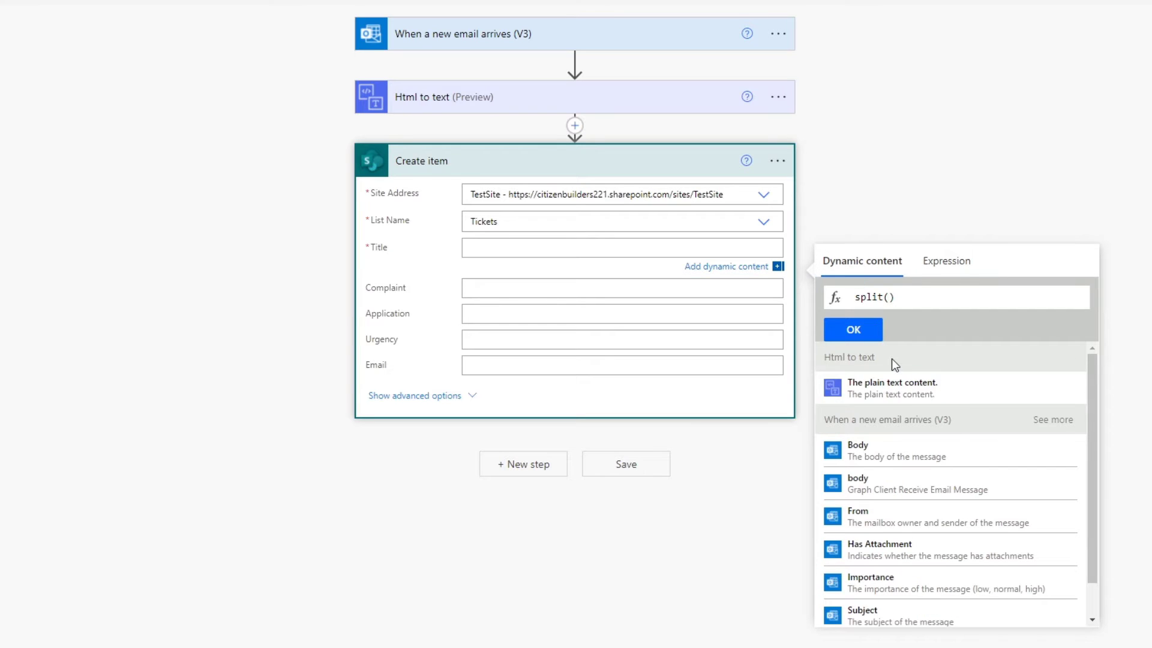
{"action": "left_click", "coordinate": [906, 397]}
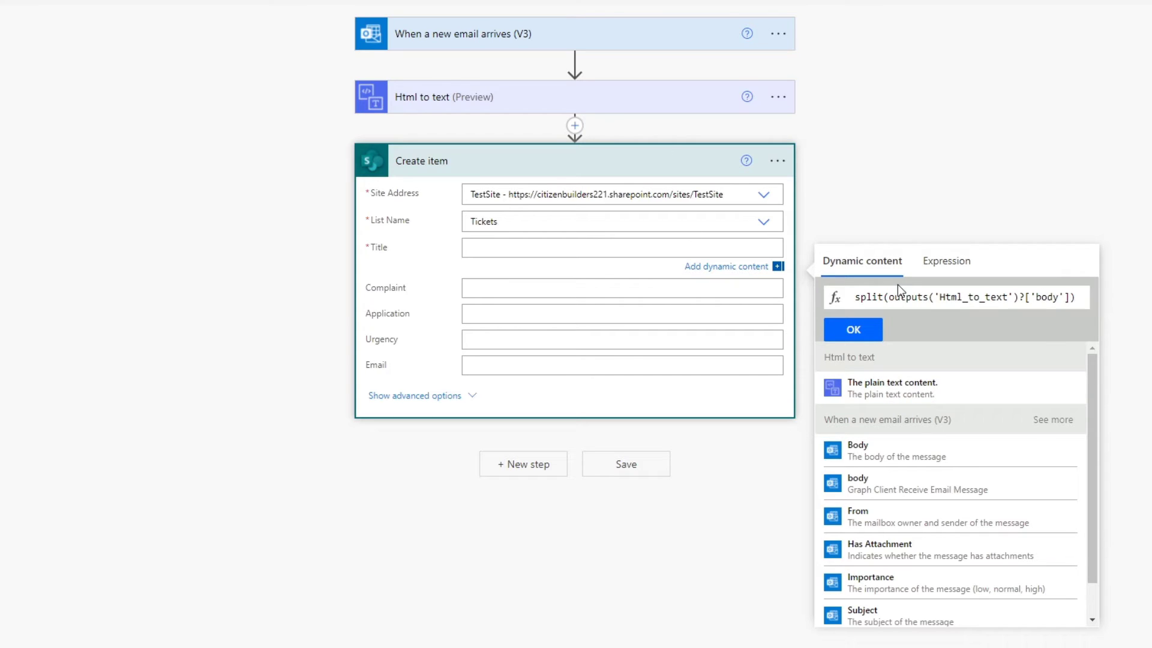
Step: Complete Title's expression as split(outputs('Html_to_text')?['body'], '|')[1], select the whole expression for reuse, and insert it
{"action": "type", "text": ","}
{"action": "scroll", "coordinate": [1134, 261], "scroll_direction": "down", "scroll_amount": 1}
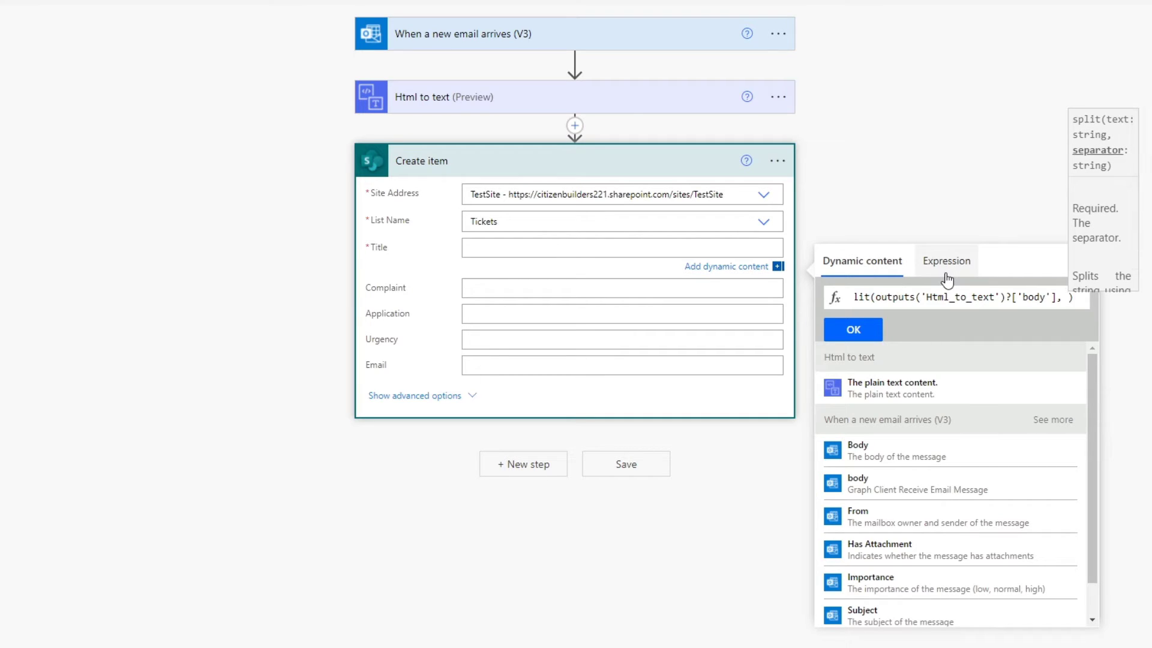
{"action": "type", "text": "'"}
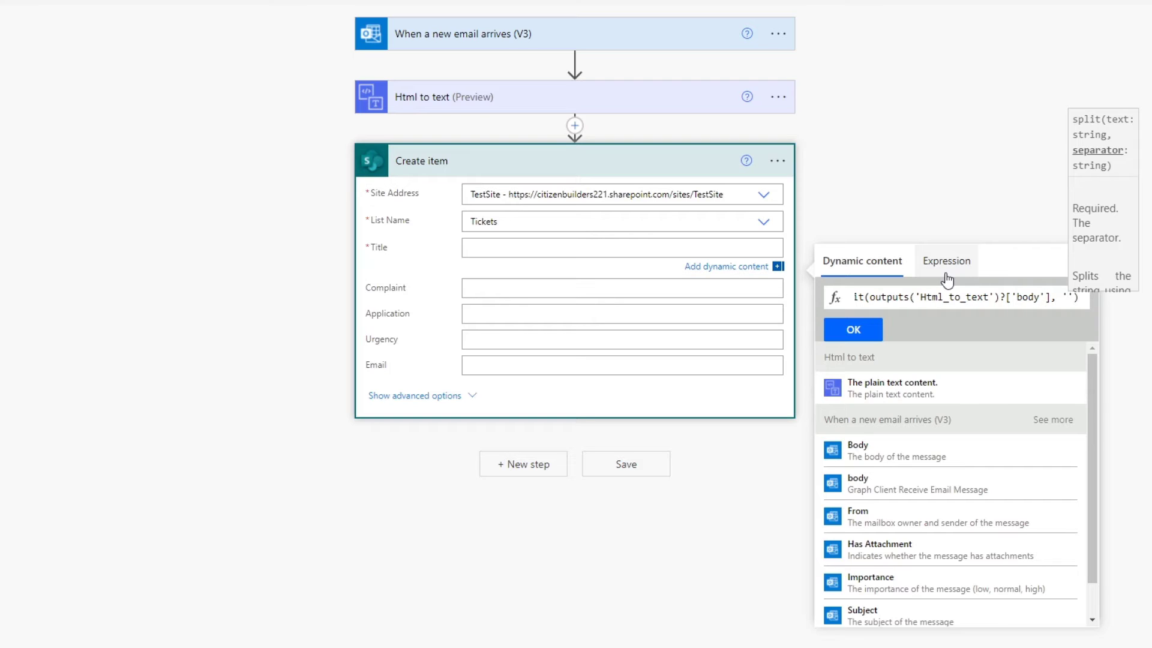
{"action": "type", "text": "|')"}
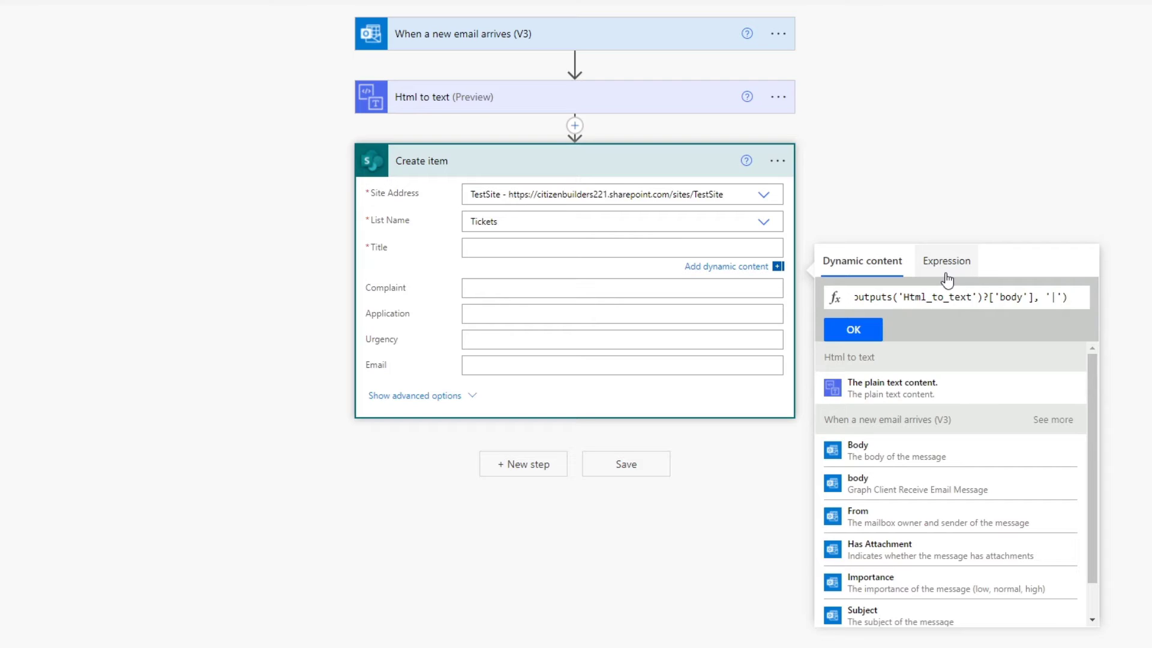
{"action": "type", "text": "[]"}
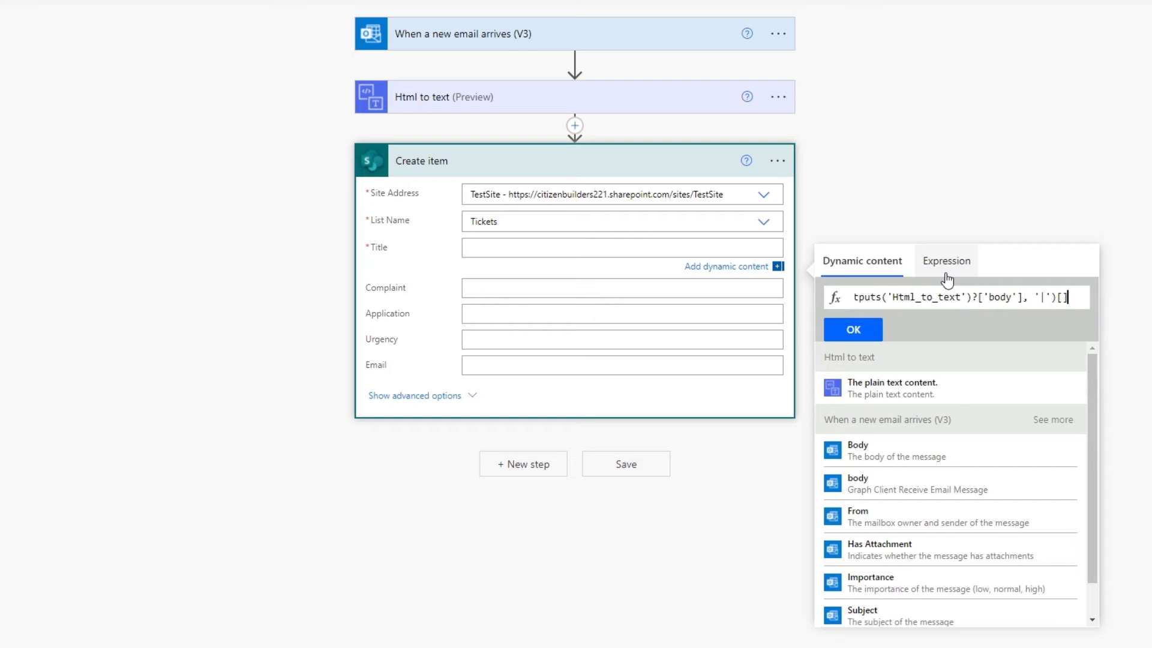
{"action": "key", "text": "Left"}
{"action": "type", "text": "1"}
{"action": "key", "text": "ctrl+a"}
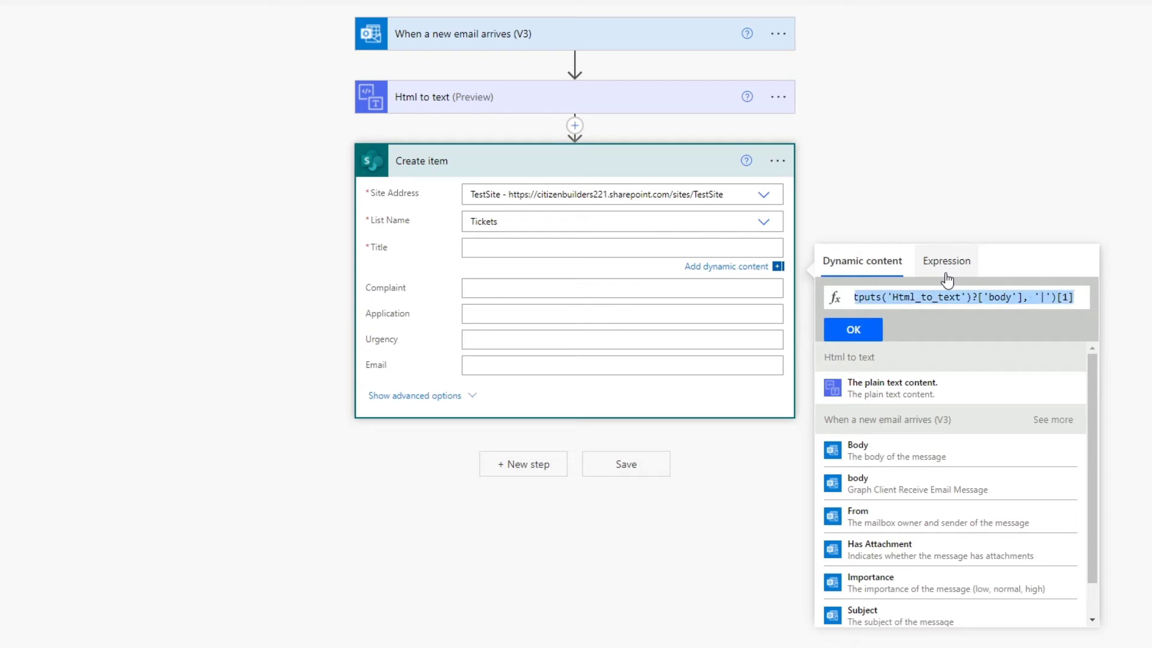
{"action": "left_click", "coordinate": [853, 331]}
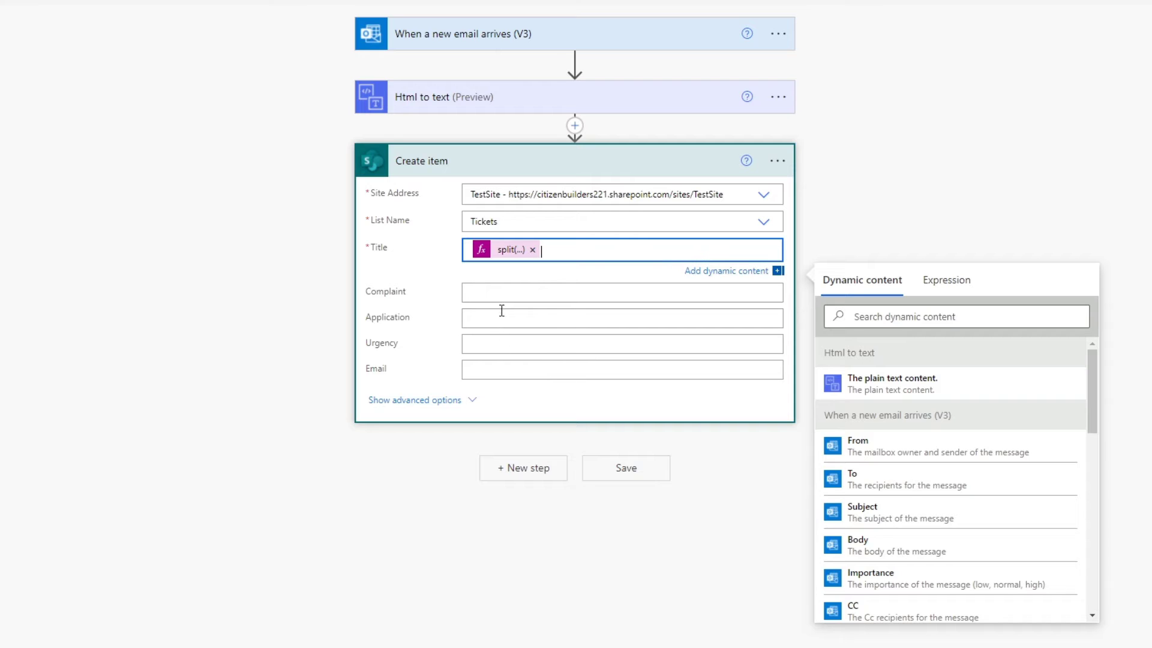
Step: Check the email table's delimiters in Outlook and set Create item's Complaint to the expression split(outputs('Html_to_text')?['body'], '|')[3]
{"action": "left_click", "coordinate": [499, 292]}
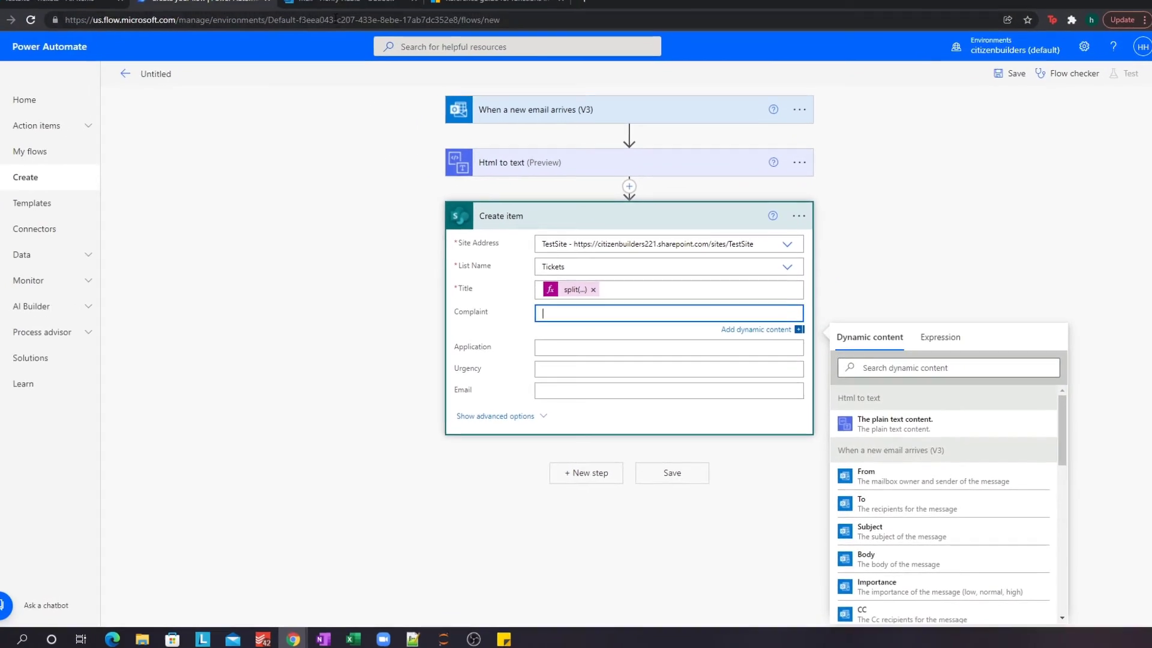
{"action": "left_click", "coordinate": [337, 1]}
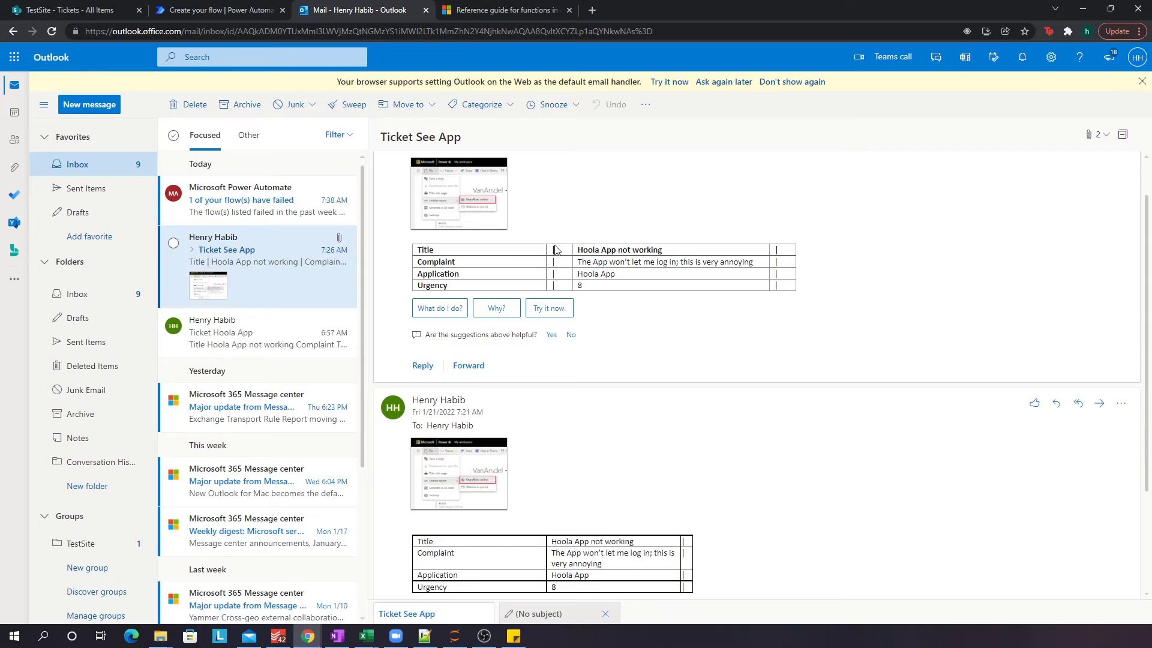
{"action": "left_click", "coordinate": [214, 9]}
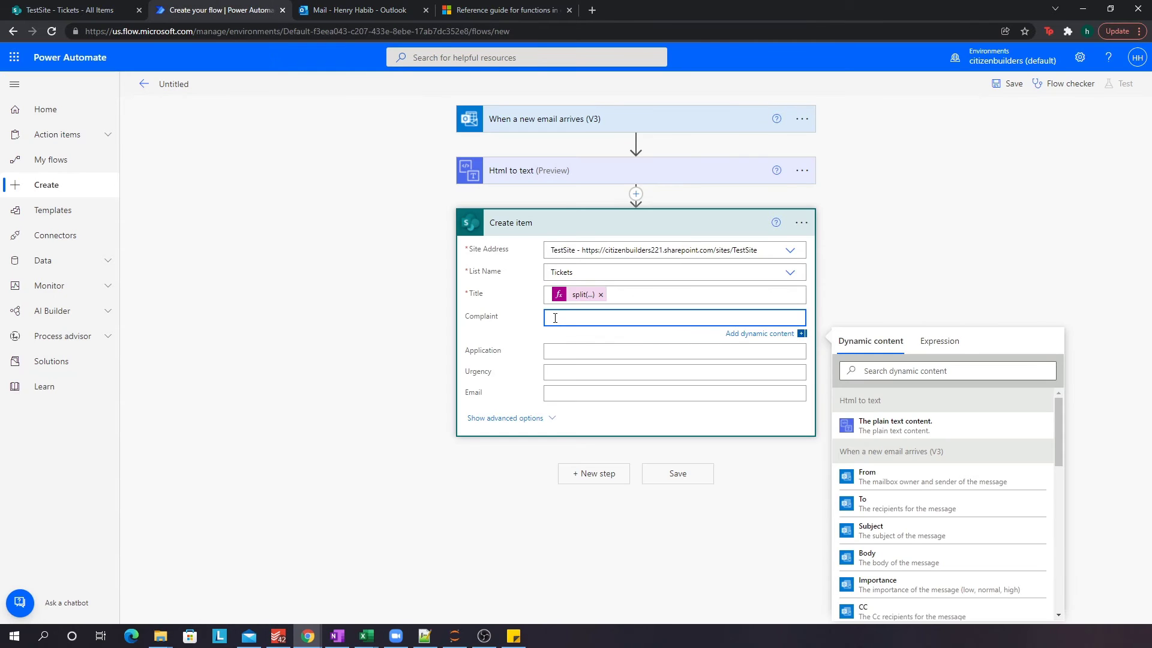
{"action": "left_click", "coordinate": [936, 341]}
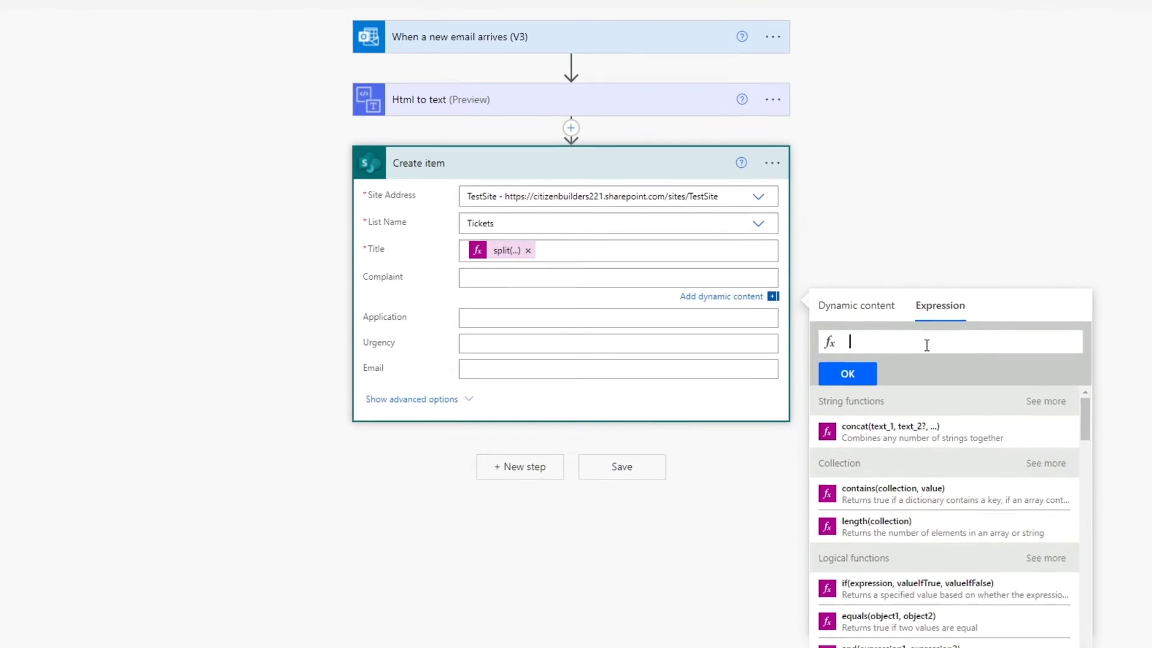
{"action": "key", "text": "ctrl+v"}
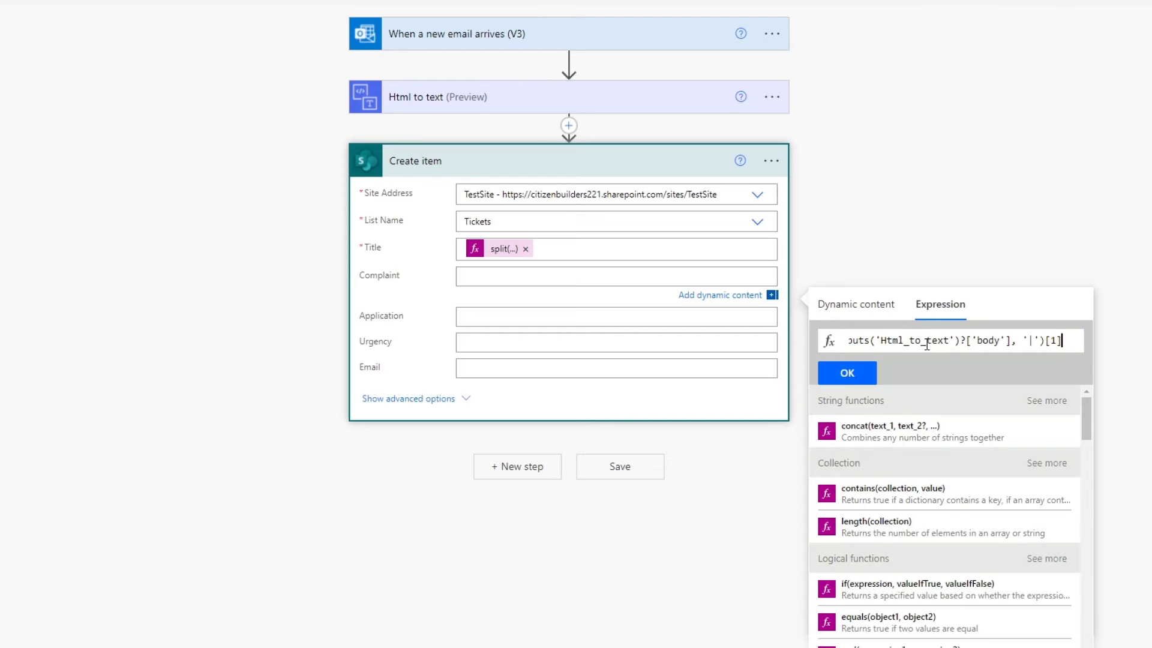
{"action": "key", "text": "Left"}
{"action": "key", "text": "BackSpace"}
{"action": "type", "text": "3"}
{"action": "left_click", "coordinate": [845, 372]}
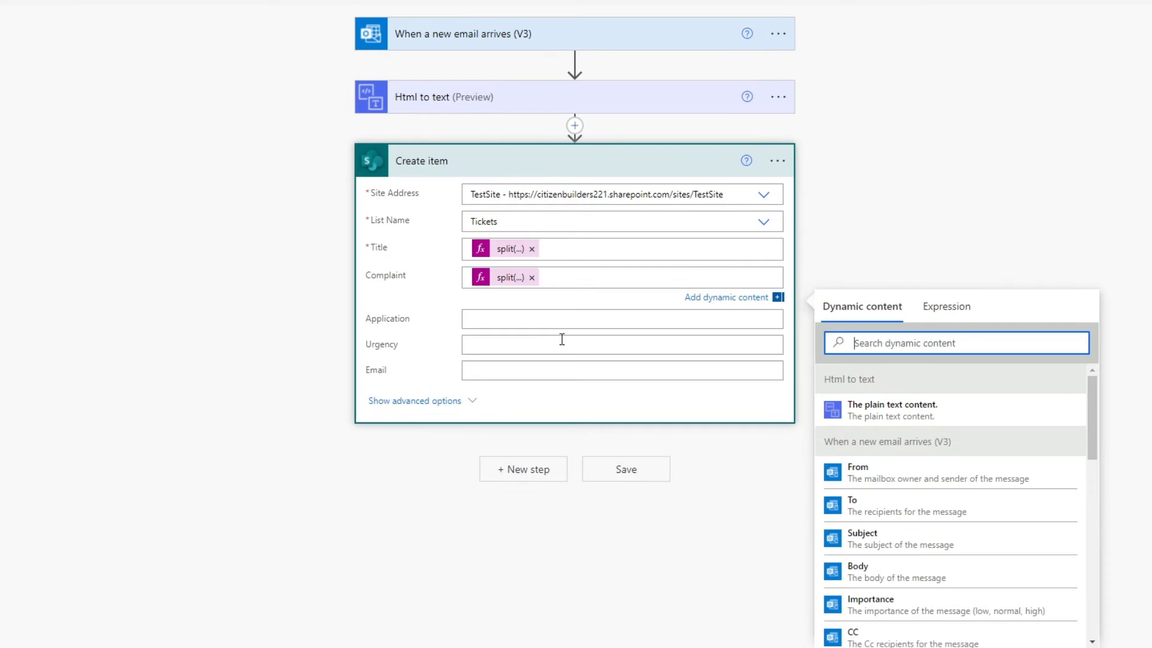
Step: Set Create item's Application to the expression split(outputs('Html_to_text')?['body'], '|')[2]
{"action": "left_click", "coordinate": [540, 325]}
{"action": "left_click", "coordinate": [945, 334]}
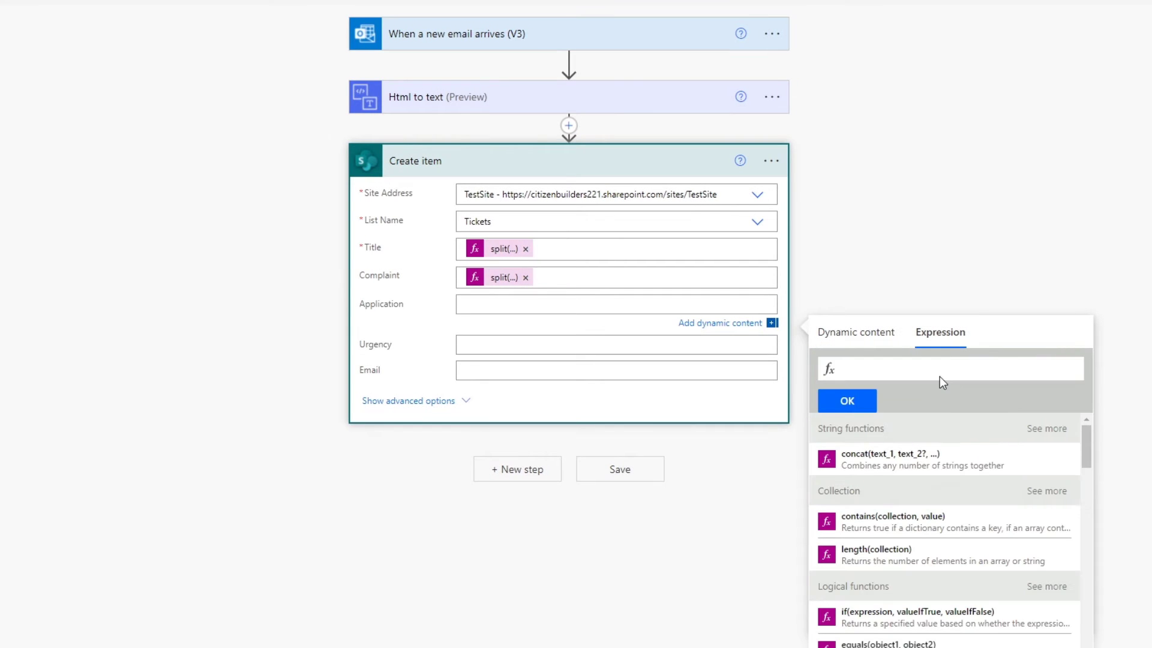
{"action": "type", "text": "split(outputs('Html_to_text')?['body'], '|')[1]"}
{"action": "key", "text": "Left"}
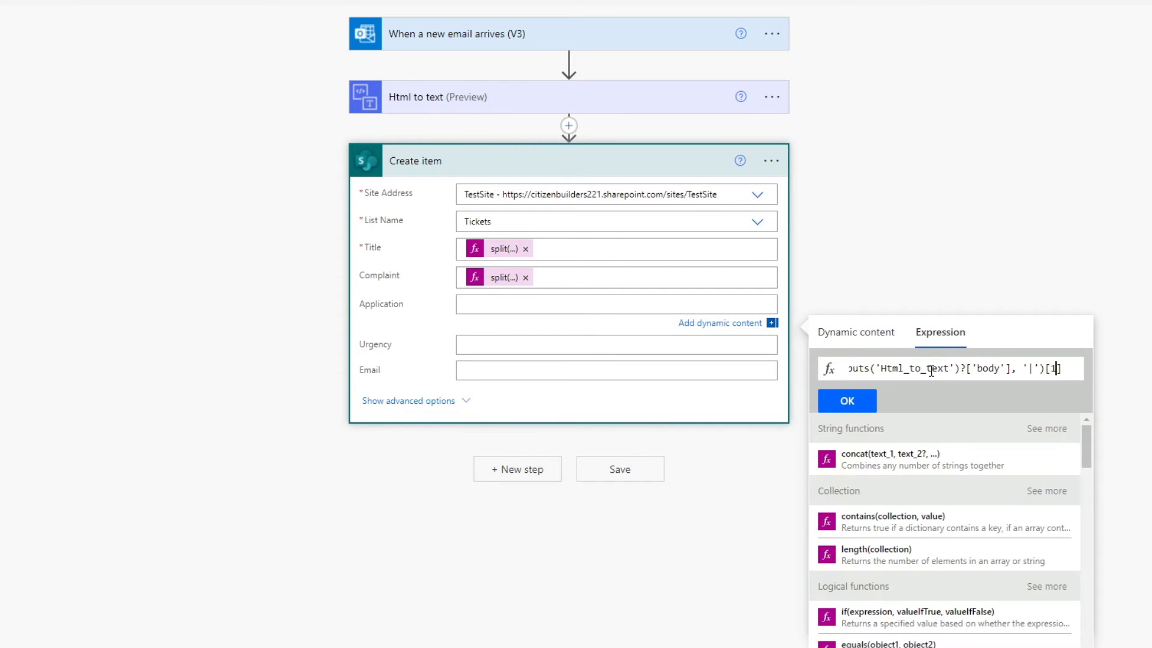
{"action": "key", "text": "BackSpace"}
{"action": "type", "text": "2"}
{"action": "left_click", "coordinate": [843, 402]}
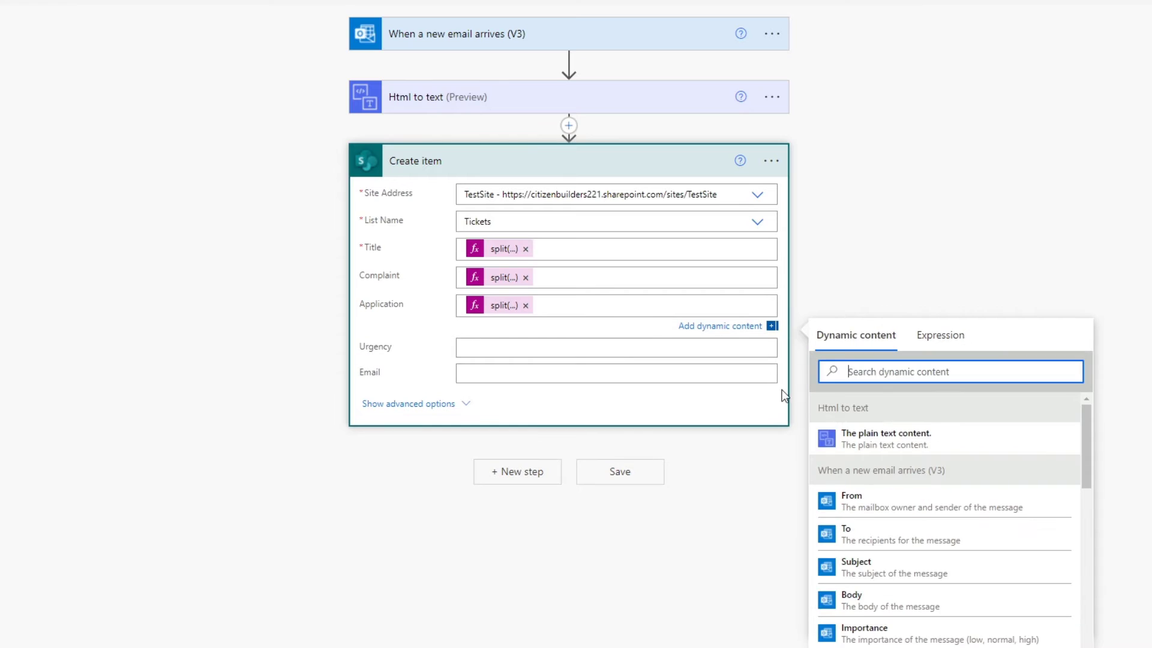
Step: Set Create item's Urgency to the expression split(outputs('Html_to_text')?['body'], '|')[7]
{"action": "left_click", "coordinate": [536, 349]}
{"action": "left_click", "coordinate": [943, 360]}
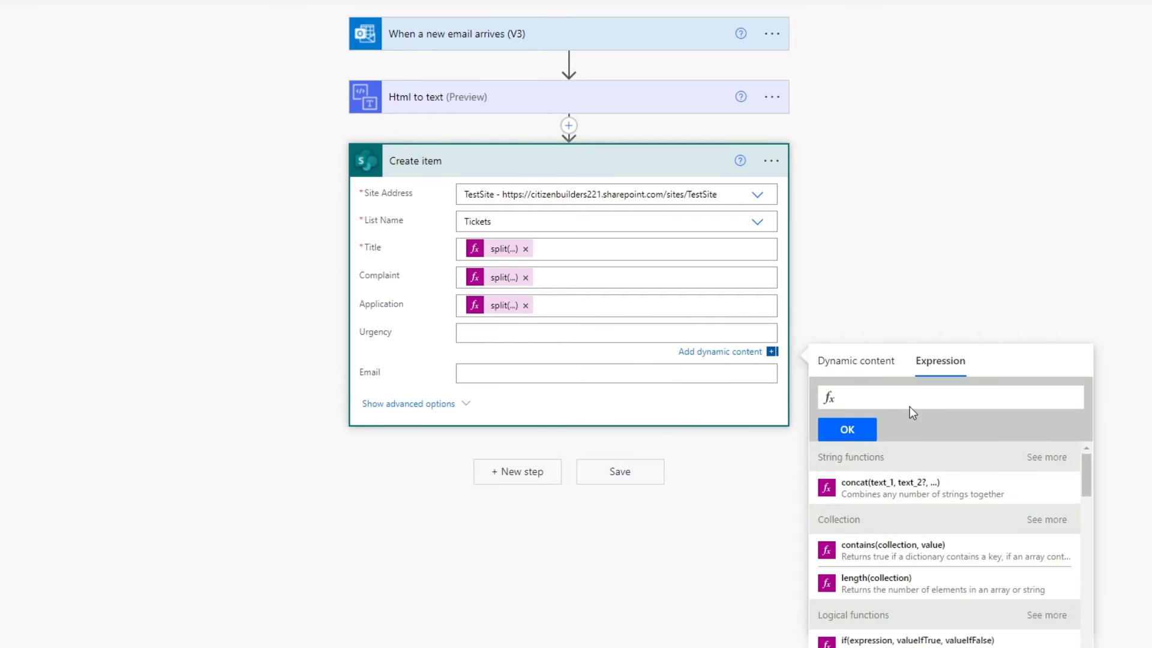
{"action": "type", "text": "split(outputs('Html_to_text')?['body'], '|')[1]"}
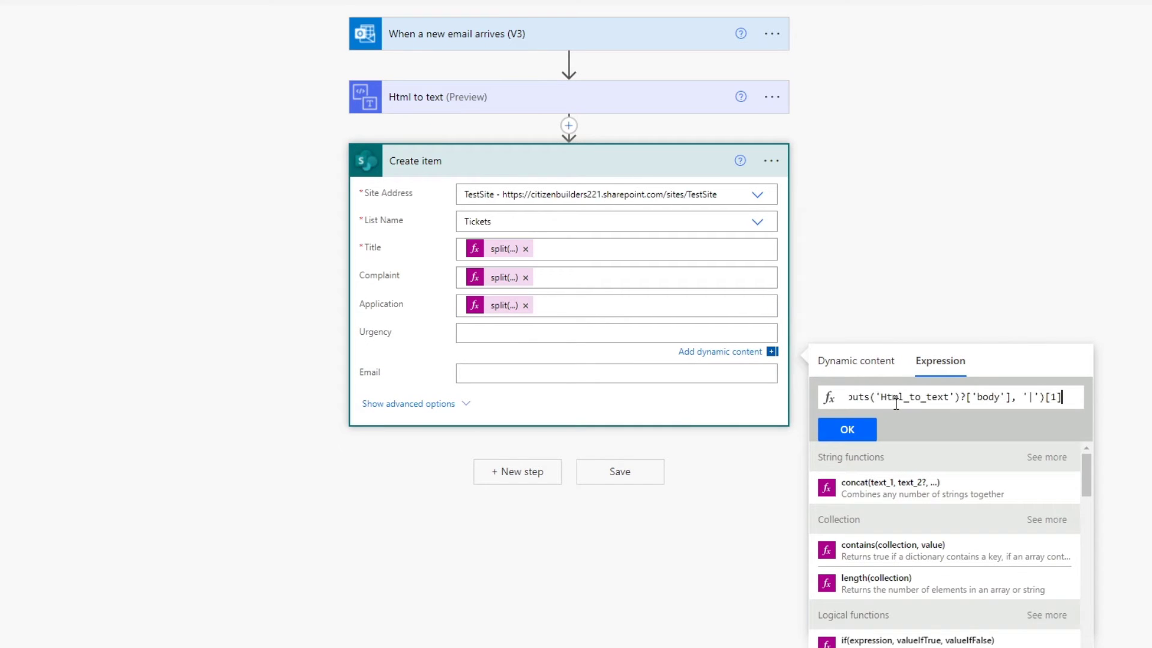
{"action": "key", "text": "Left"}
{"action": "key", "text": "BackSpace"}
{"action": "type", "text": "7"}
{"action": "left_click", "coordinate": [846, 430]}
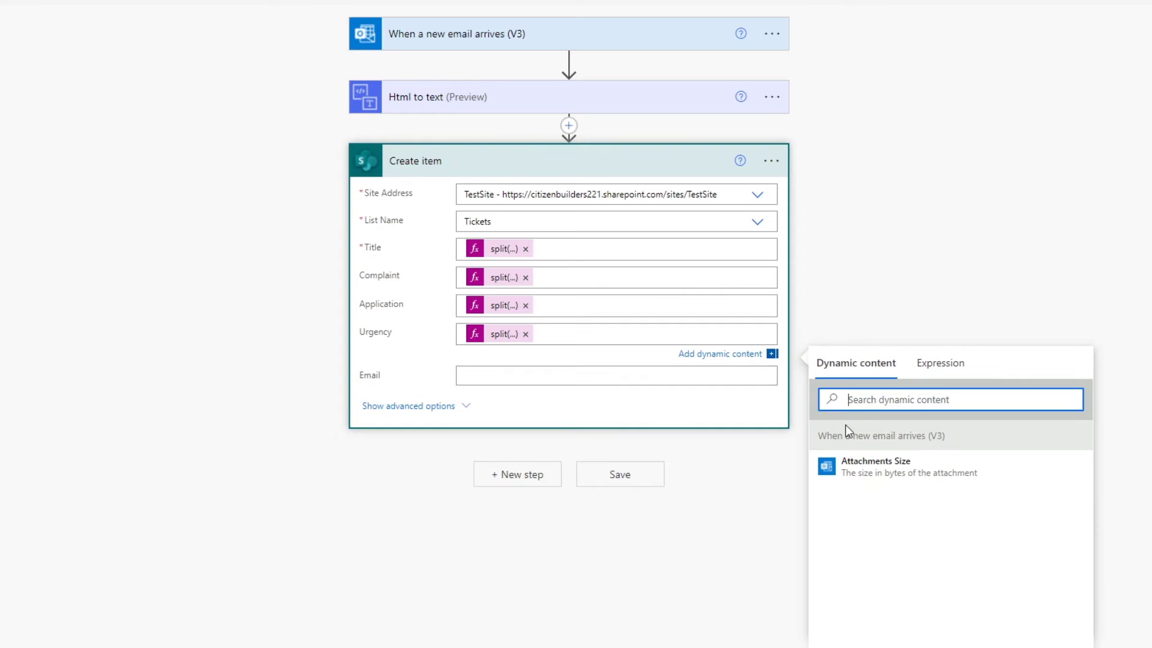
Step: Fill Create item's Email with The plain text content from Html to text
{"action": "left_click", "coordinate": [519, 378]}
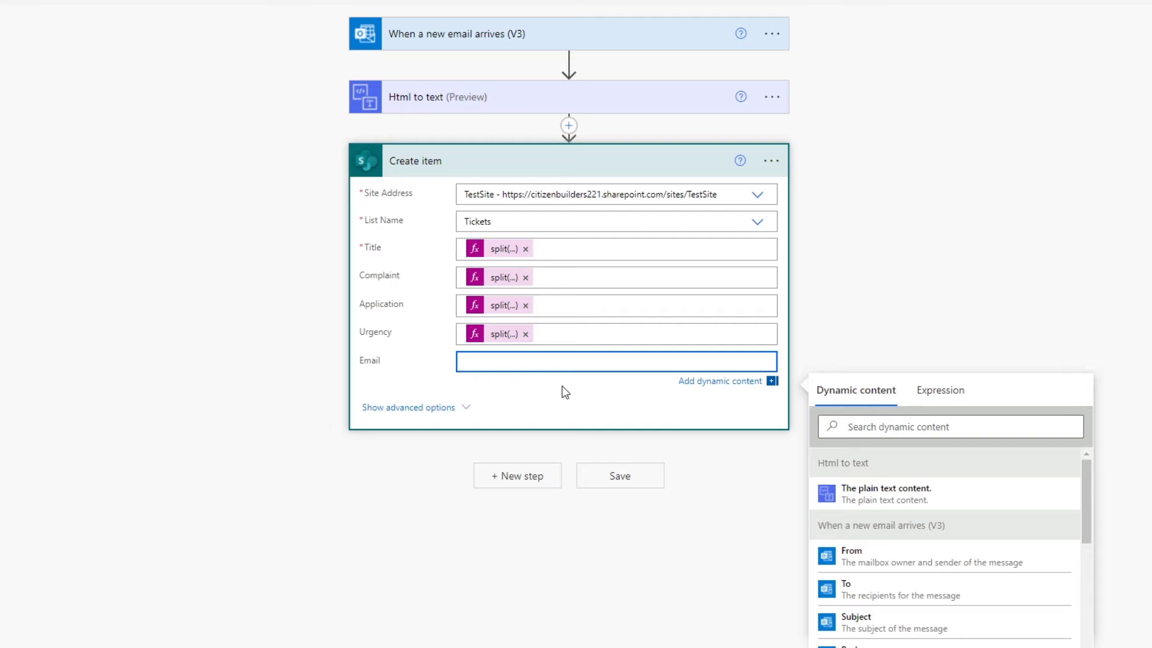
{"action": "left_click", "coordinate": [882, 496]}
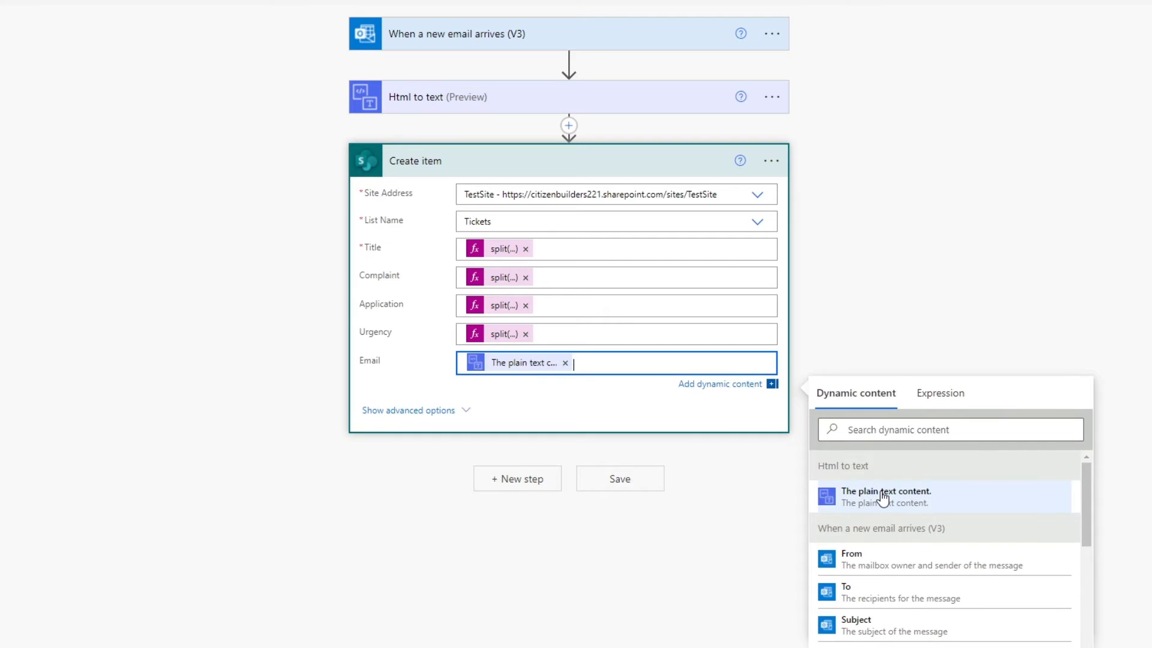
{"action": "left_click", "coordinate": [855, 315]}
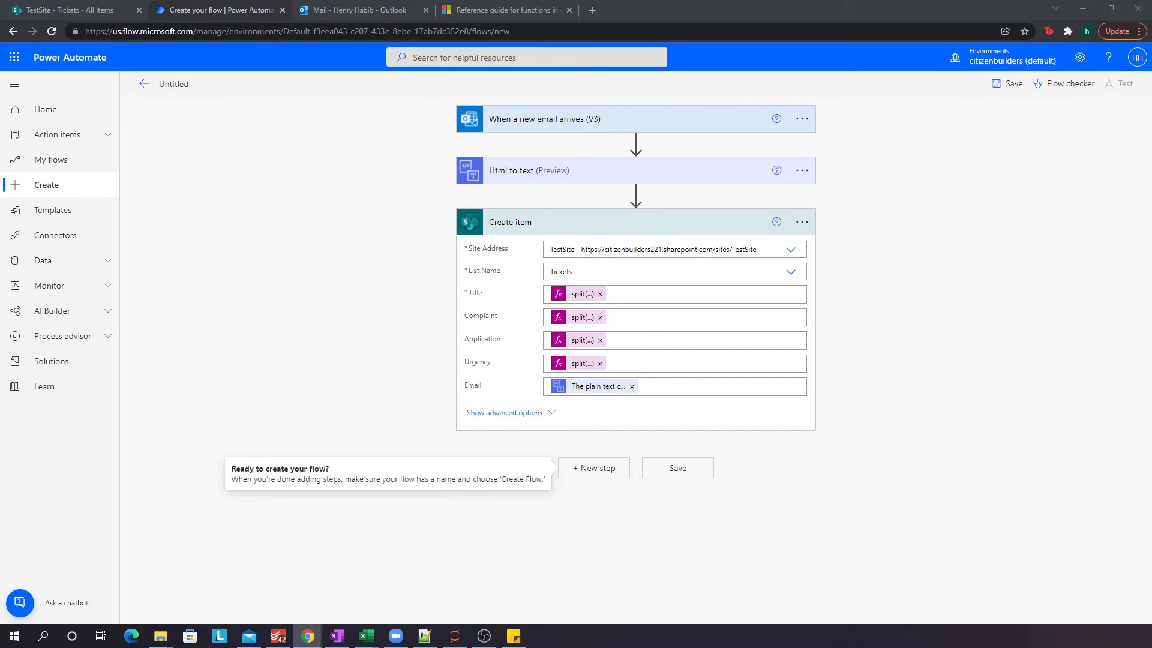
{"action": "left_click", "coordinate": [505, 451]}
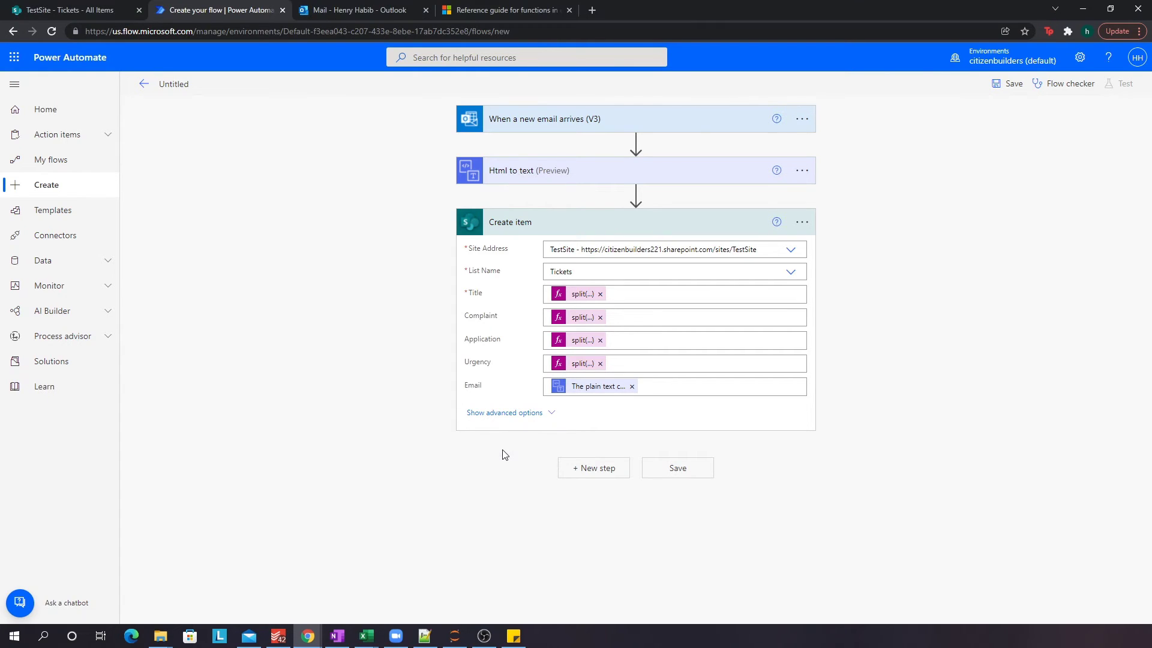
Step: Add a SharePoint Add attachment action after Create item
{"action": "left_click", "coordinate": [596, 471]}
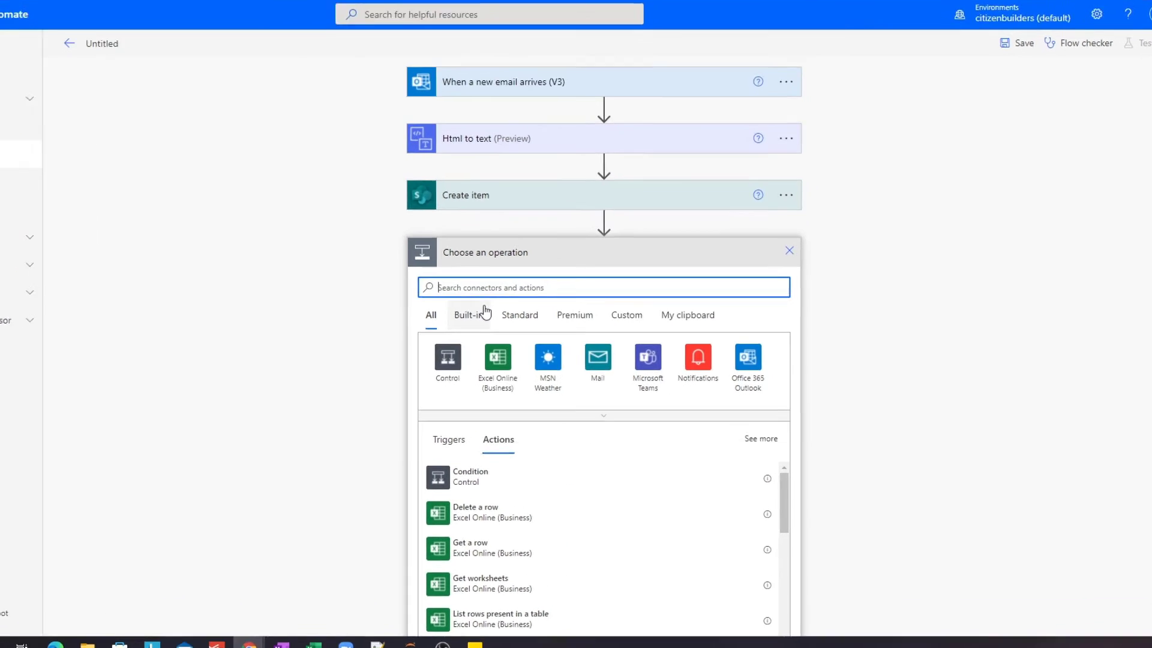
{"action": "type", "text": "sharepo"}
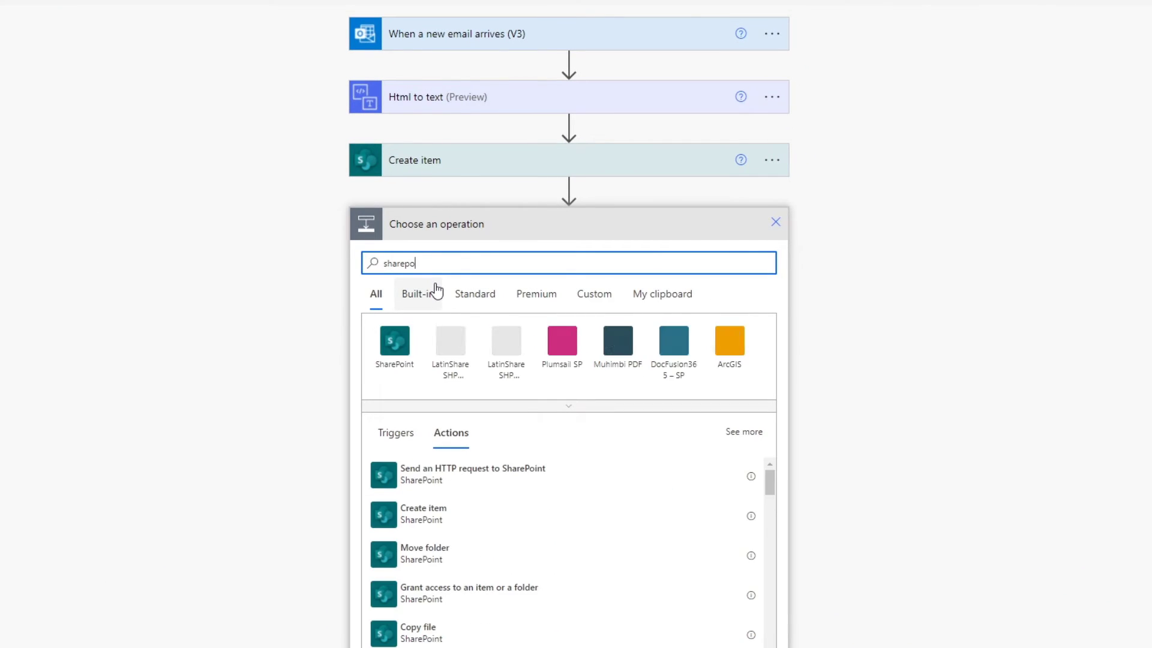
{"action": "left_click", "coordinate": [391, 340]}
{"action": "scroll", "coordinate": [352, 347], "scroll_direction": "down", "scroll_amount": 2}
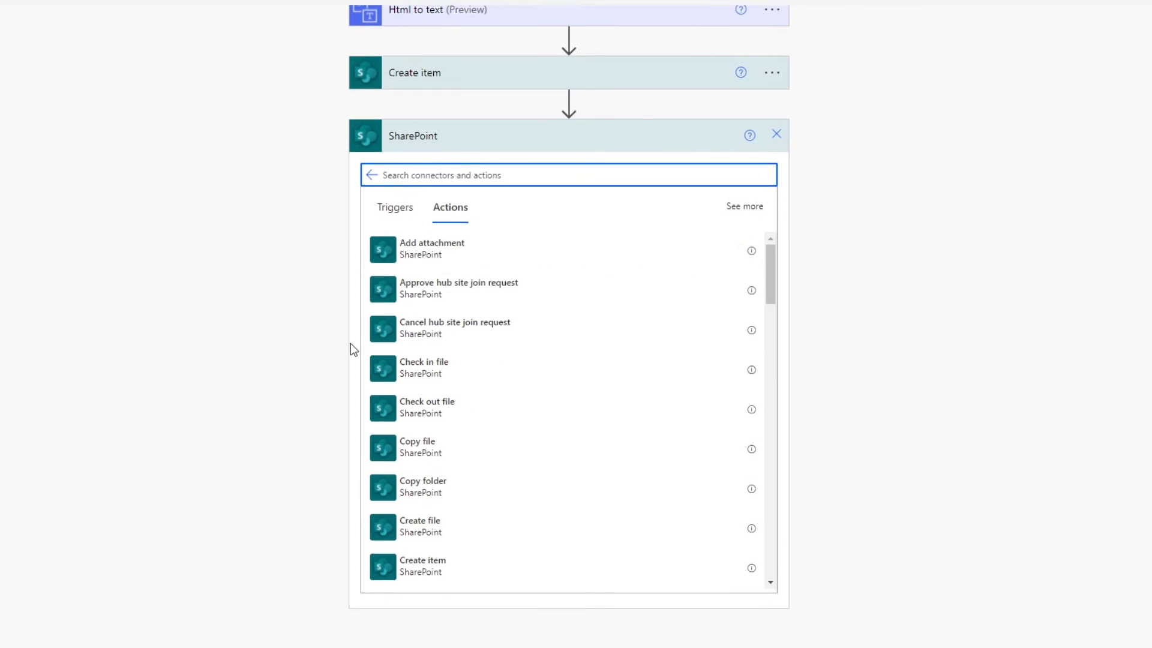
{"action": "left_click", "coordinate": [459, 253]}
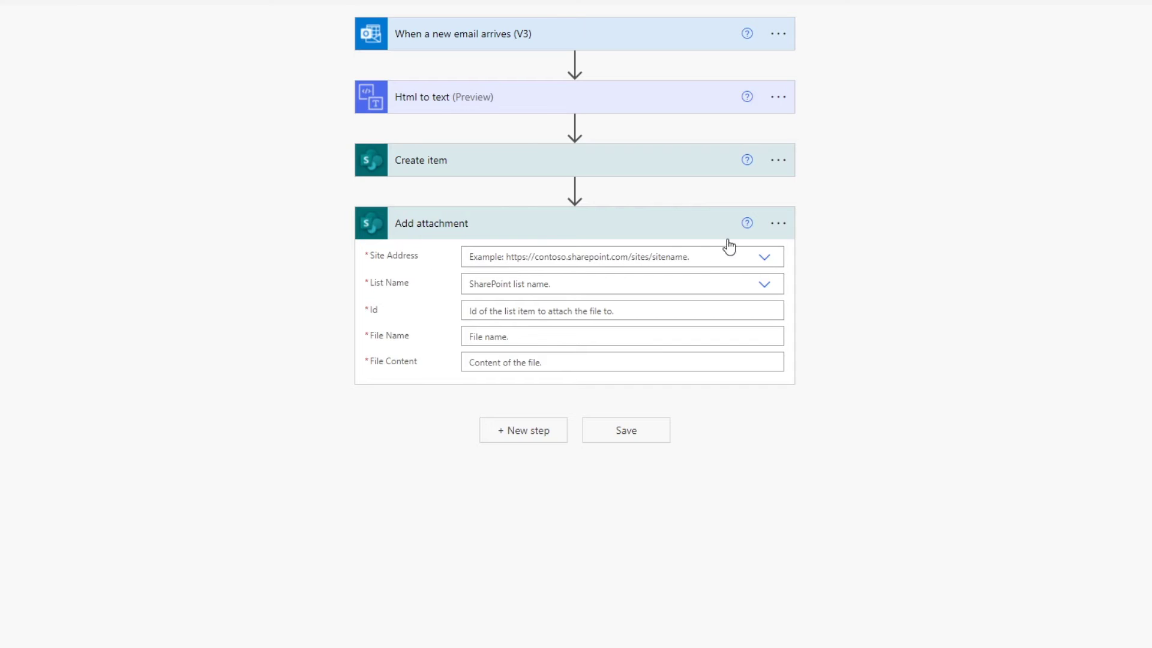
Step: Point Add attachment to the TestSite site address and the Tickets list
{"action": "left_click", "coordinate": [764, 260]}
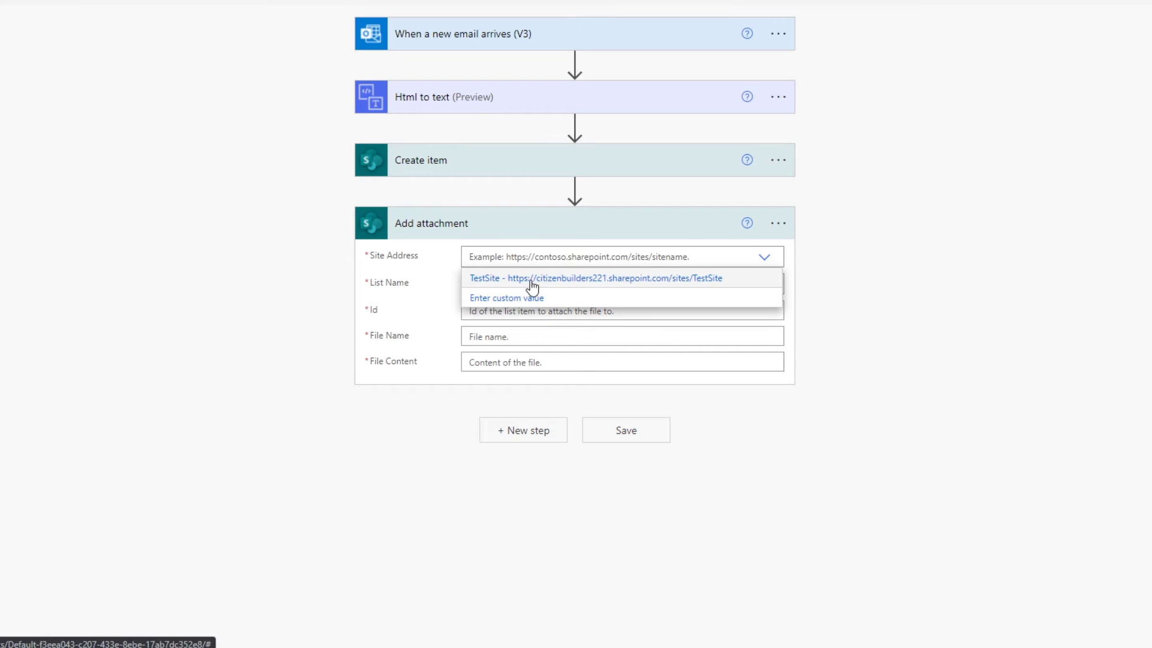
{"action": "left_click", "coordinate": [531, 279]}
{"action": "left_click", "coordinate": [768, 287]}
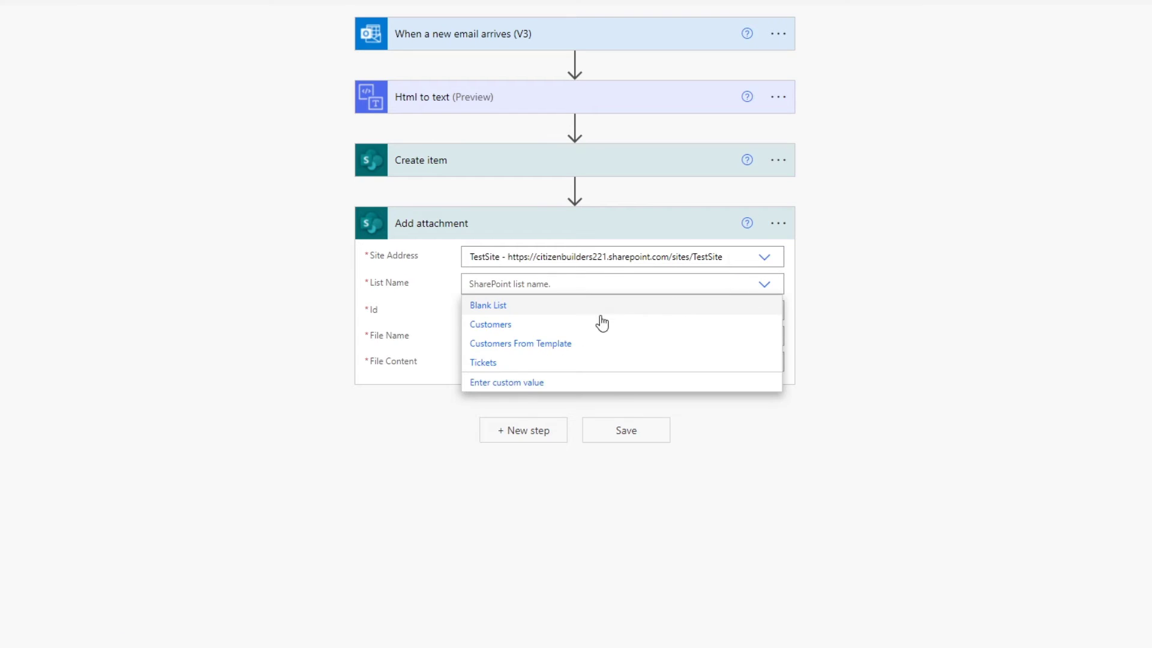
{"action": "left_click", "coordinate": [501, 362]}
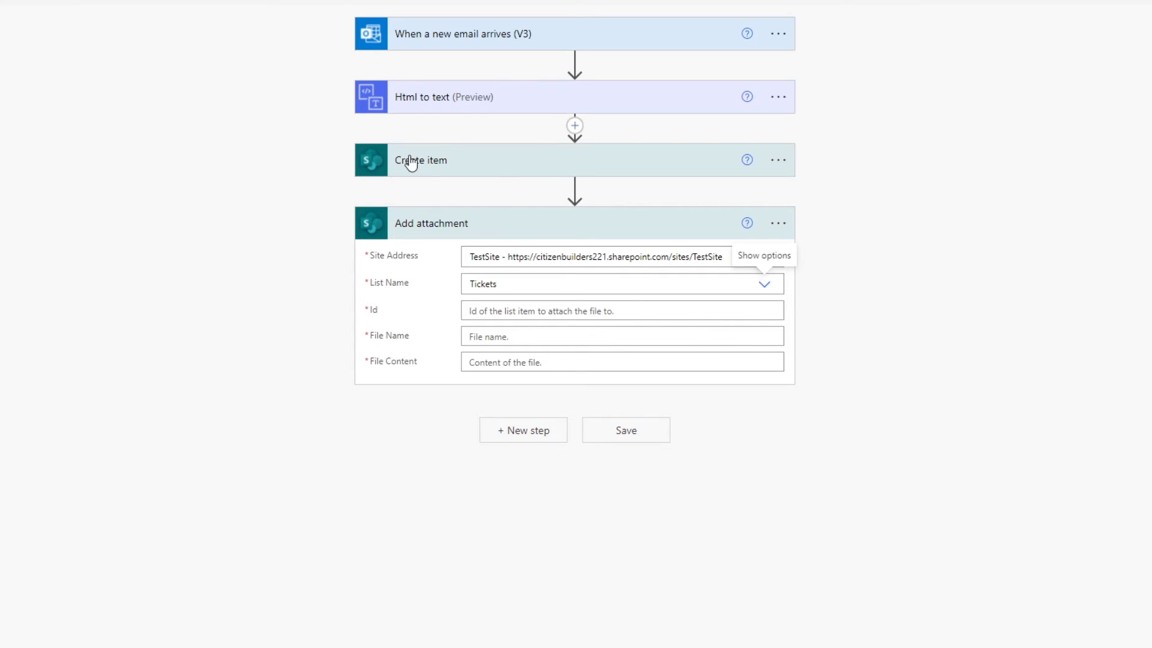
Step: Set Add attachment's Id to Create item's ID and its File Name to Attached
{"action": "left_click", "coordinate": [507, 312]}
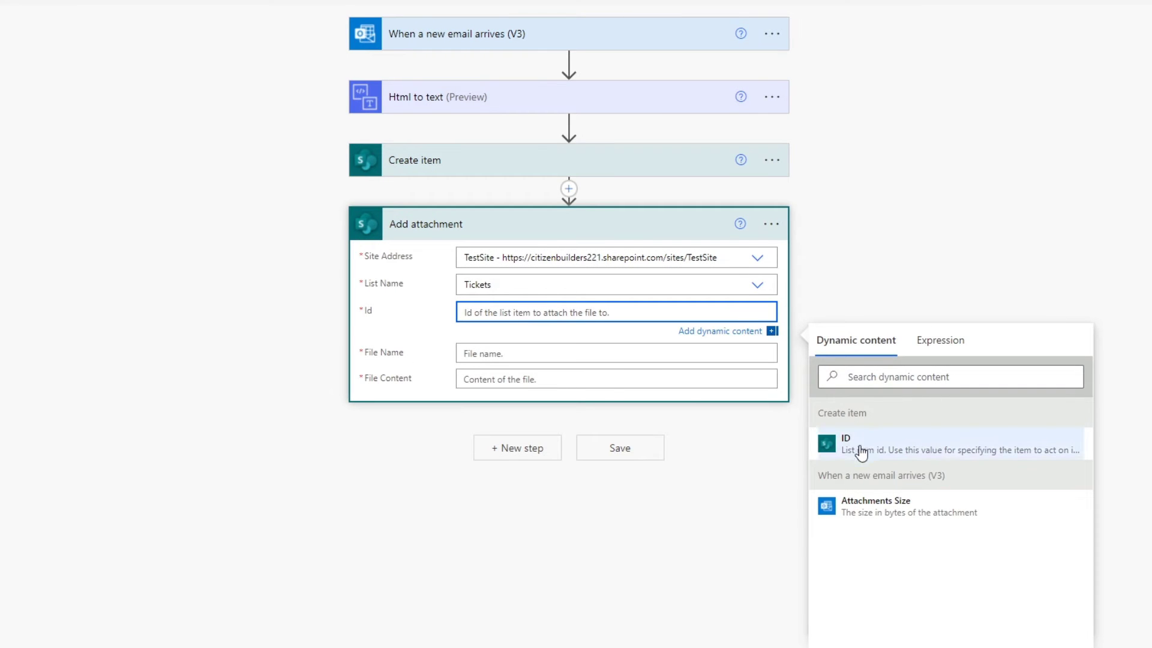
{"action": "left_click", "coordinate": [896, 453]}
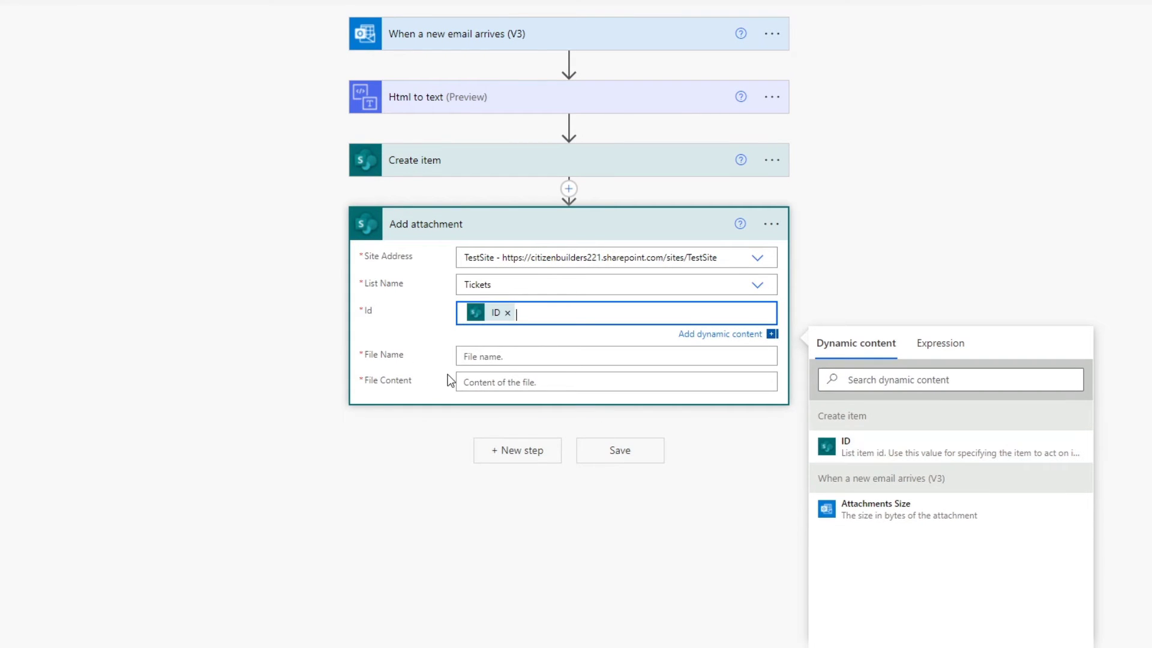
{"action": "left_click", "coordinate": [498, 357]}
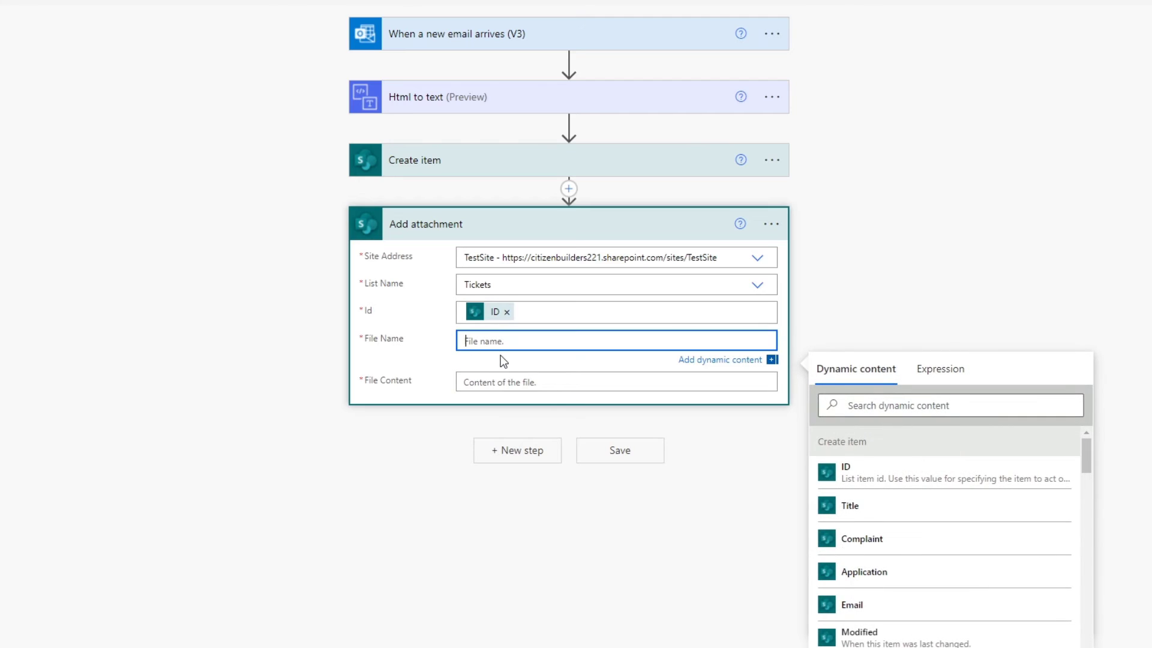
{"action": "type", "text": "Attached"}
Step: Set Add attachment's File Content to the email trigger's Attachments Content and save the flow
{"action": "left_click", "coordinate": [516, 381]}
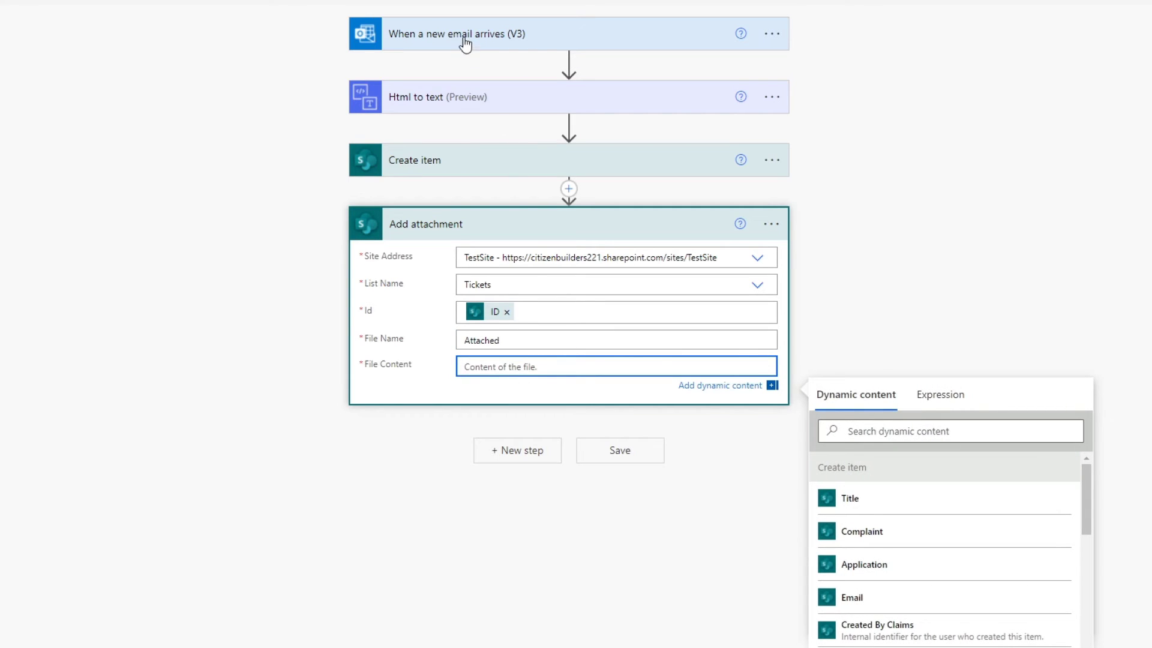
{"action": "scroll", "coordinate": [990, 306], "scroll_direction": "down", "scroll_amount": 2}
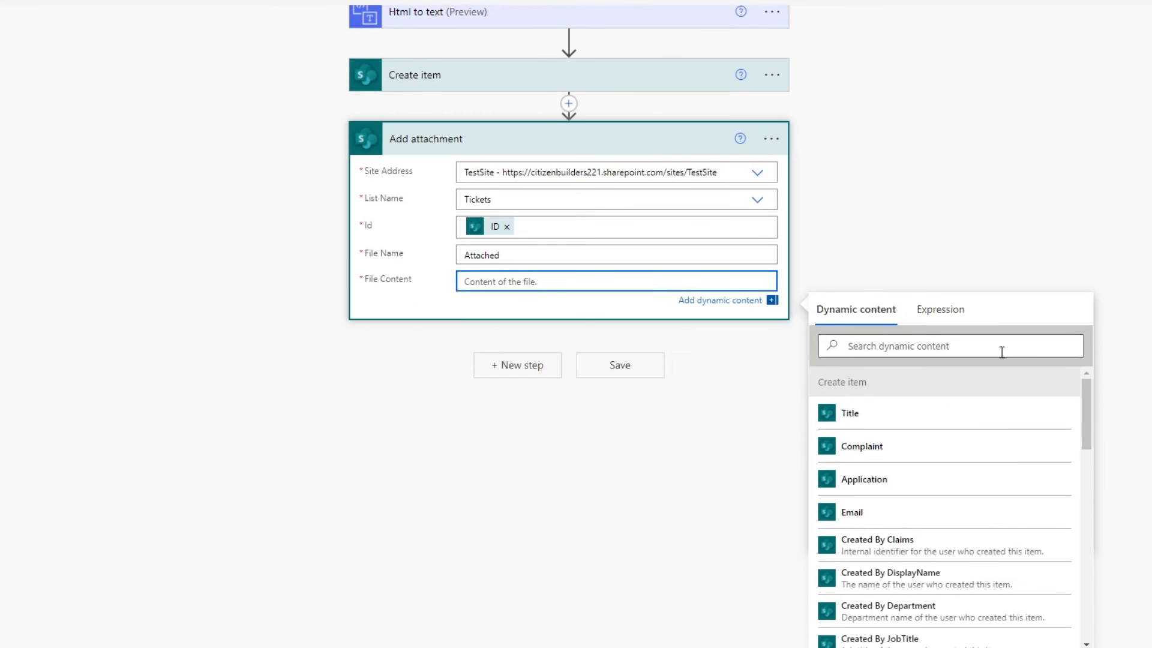
{"action": "scroll", "coordinate": [1010, 458], "scroll_direction": "down", "scroll_amount": 8}
{"action": "scroll", "coordinate": [1010, 461], "scroll_direction": "down", "scroll_amount": 5}
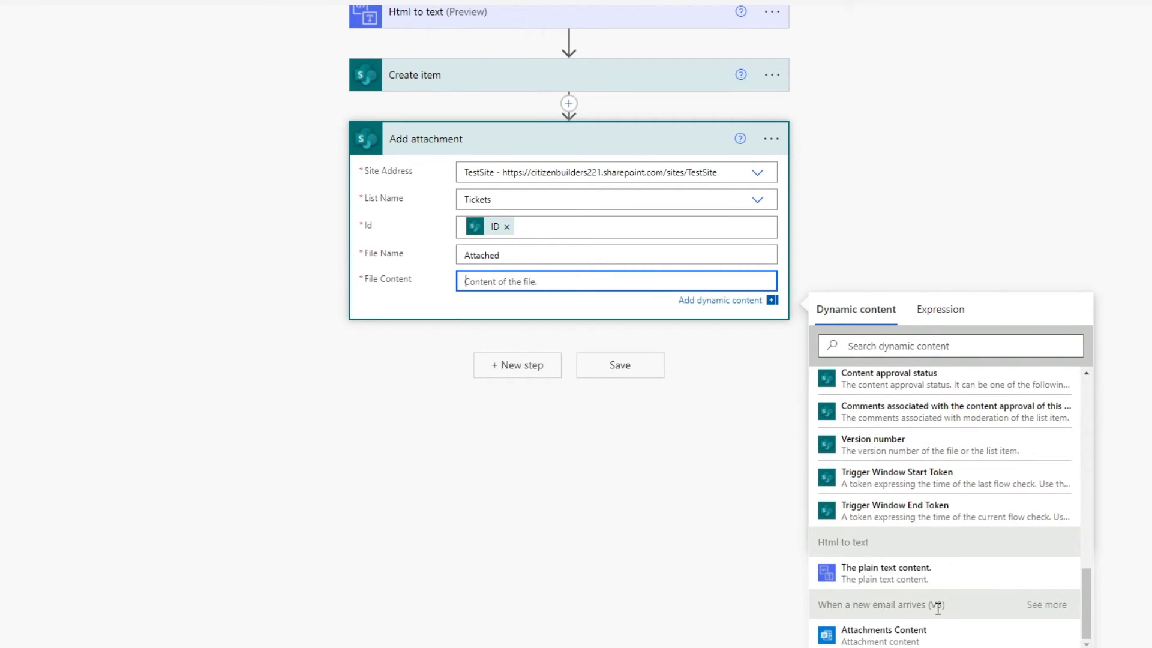
{"action": "left_click", "coordinate": [907, 635]}
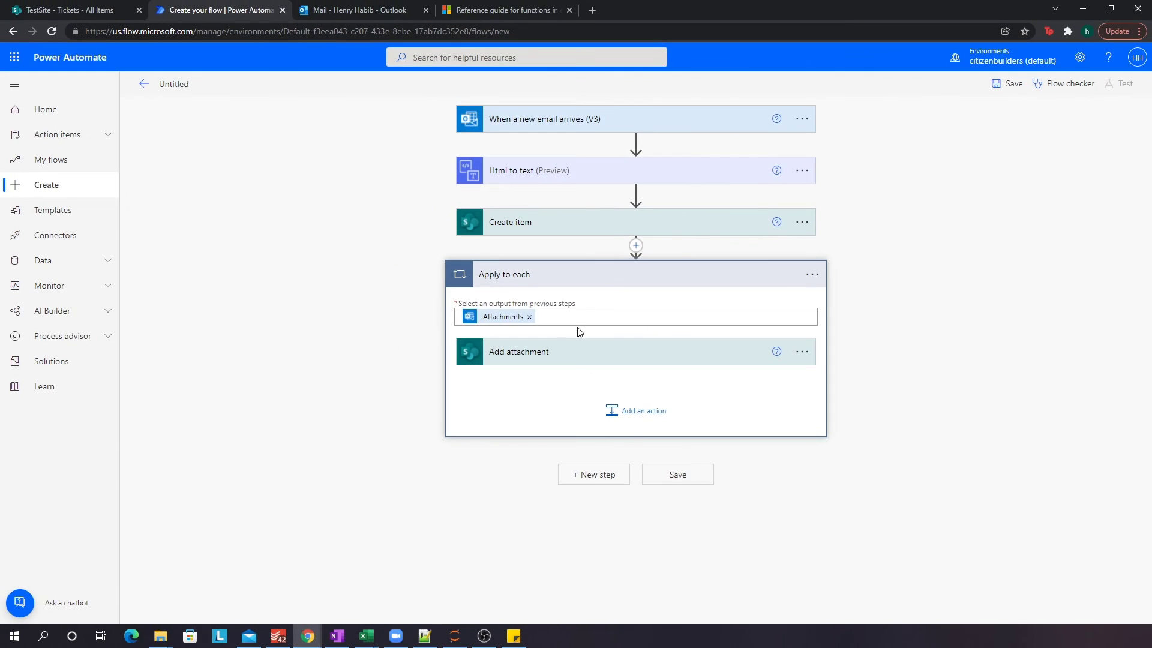
{"action": "left_click", "coordinate": [666, 476]}
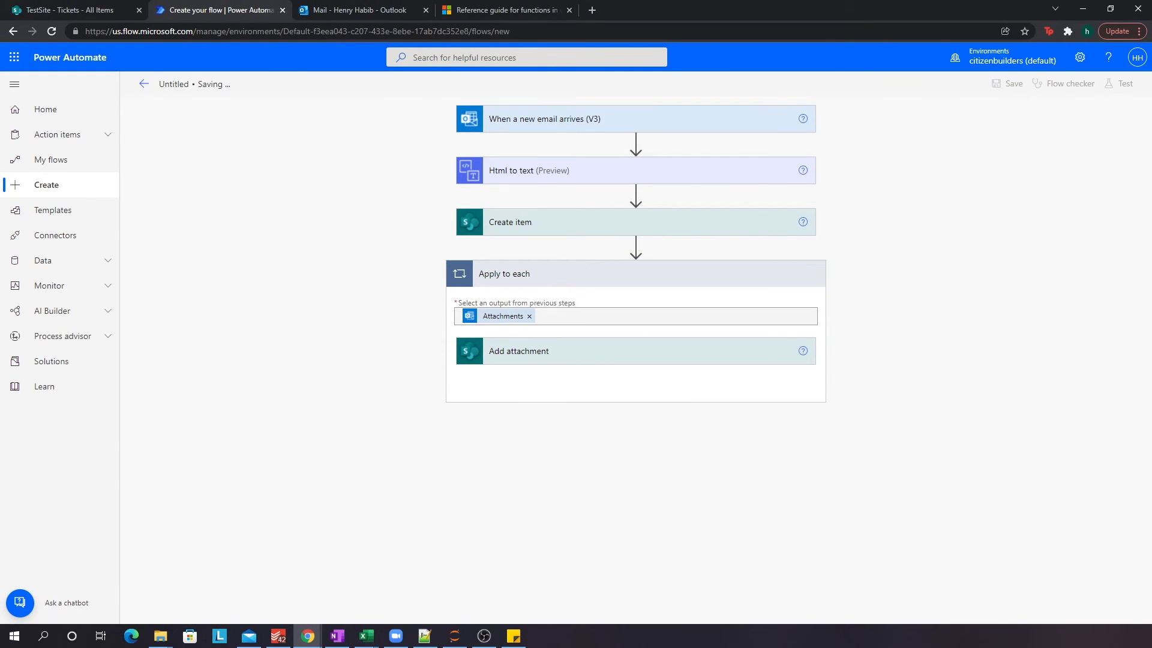
Step: Switch to the Mail app, enlarge the drafted "Ticket Page App Not Loading" message to review its recipient and subject, and send it
{"action": "key", "text": "alt+Tab"}
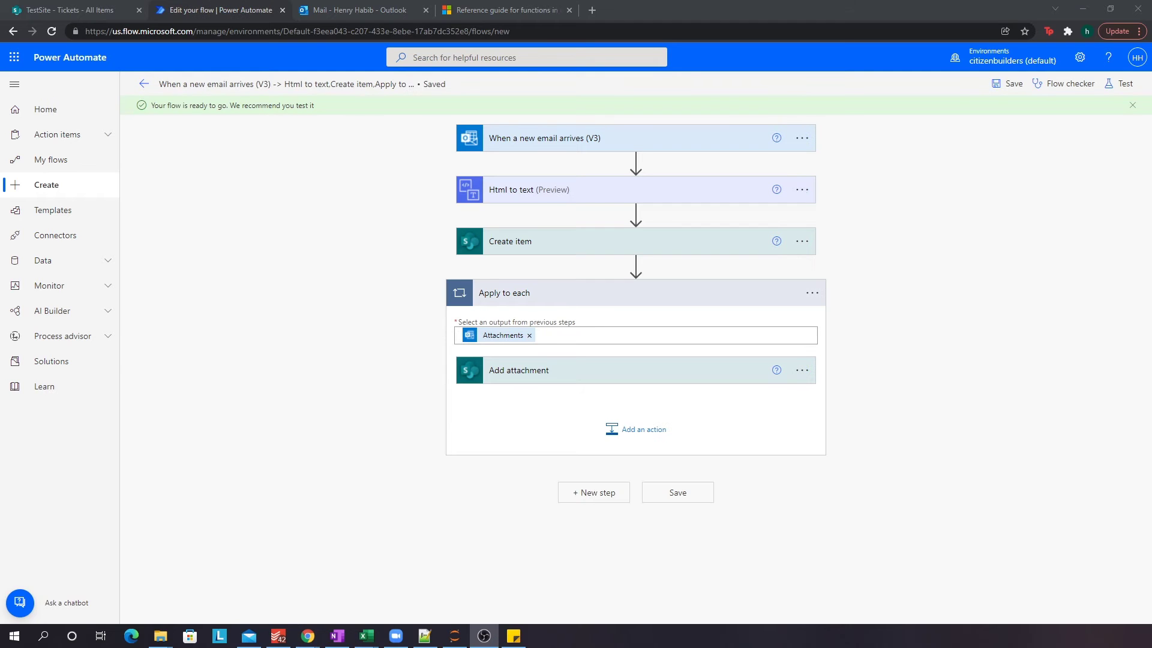
{"action": "left_click_drag", "start_coordinate": [0, 114], "coordinate": [433, 63]}
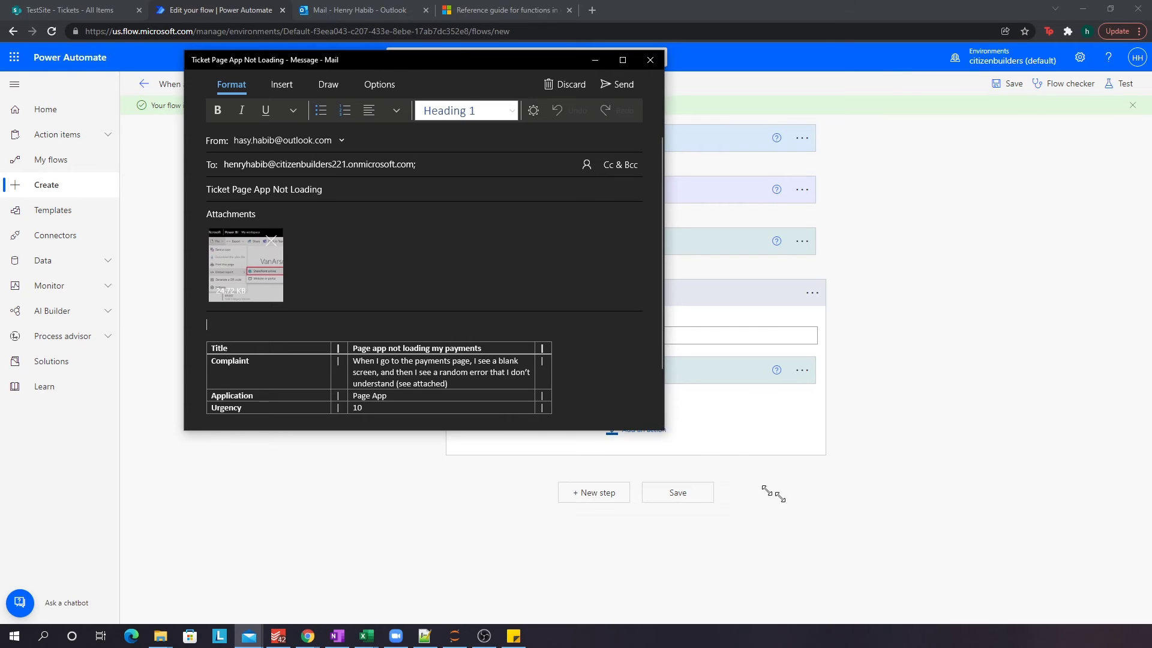
{"action": "left_click_drag", "start_coordinate": [665, 430], "coordinate": [922, 575]}
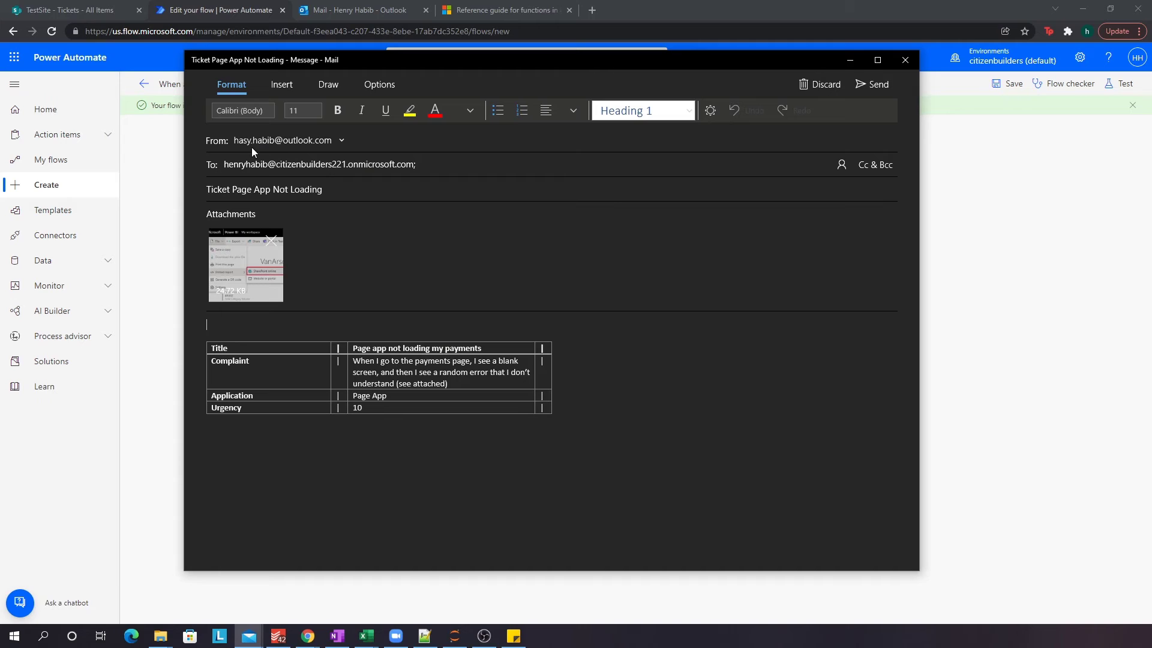
{"action": "left_click", "coordinate": [233, 167]}
{"action": "left_click", "coordinate": [349, 173]}
{"action": "double_click", "coordinate": [225, 189]}
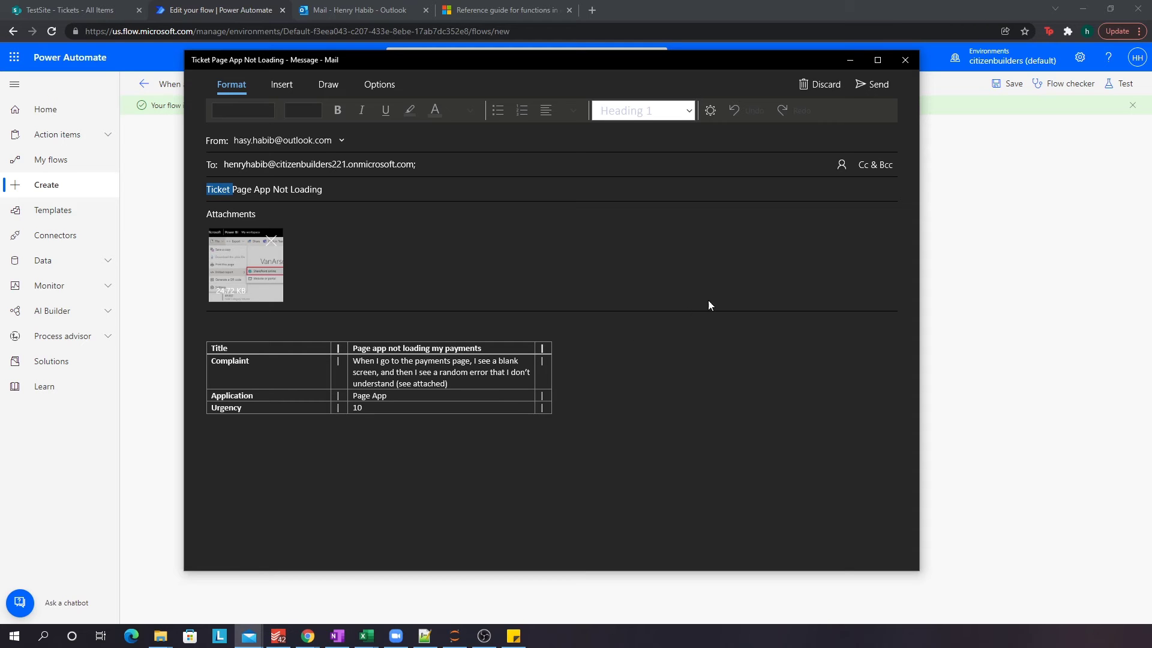
{"action": "left_click", "coordinate": [873, 84]}
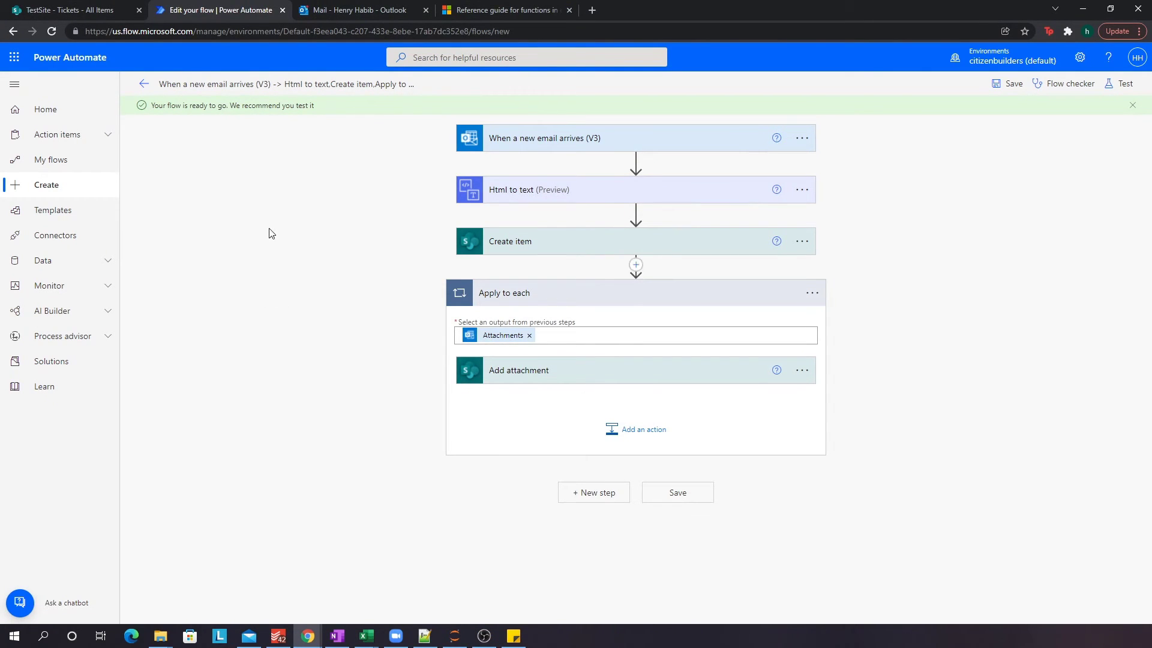
{"action": "left_click", "coordinate": [384, 11]}
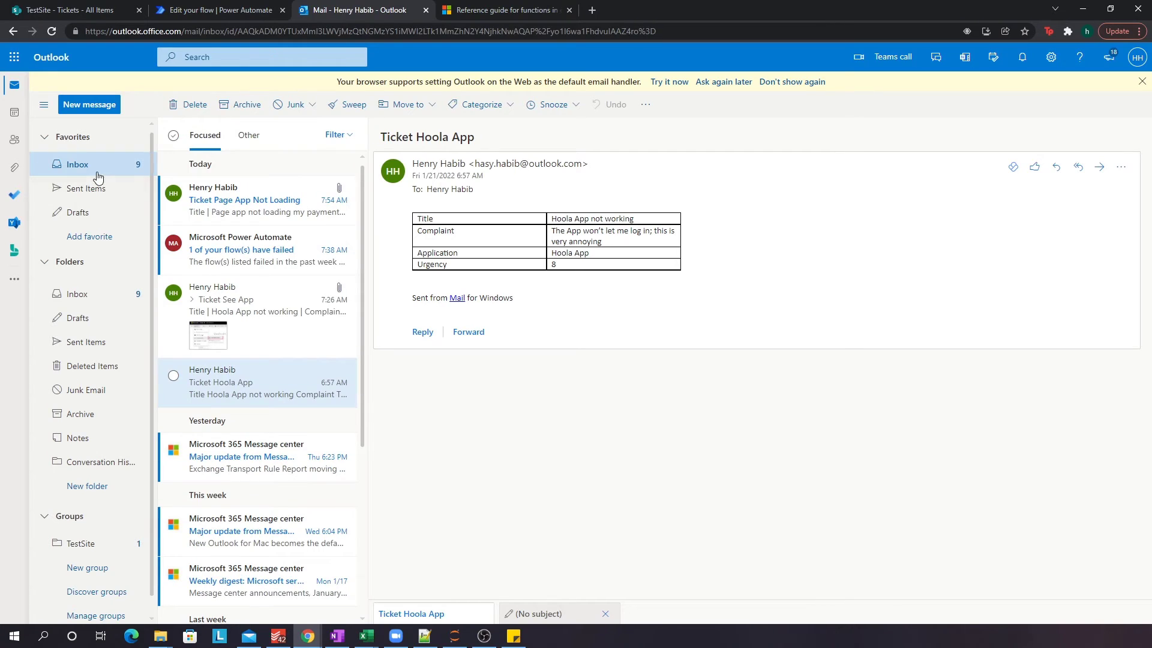
{"action": "left_click", "coordinate": [248, 219]}
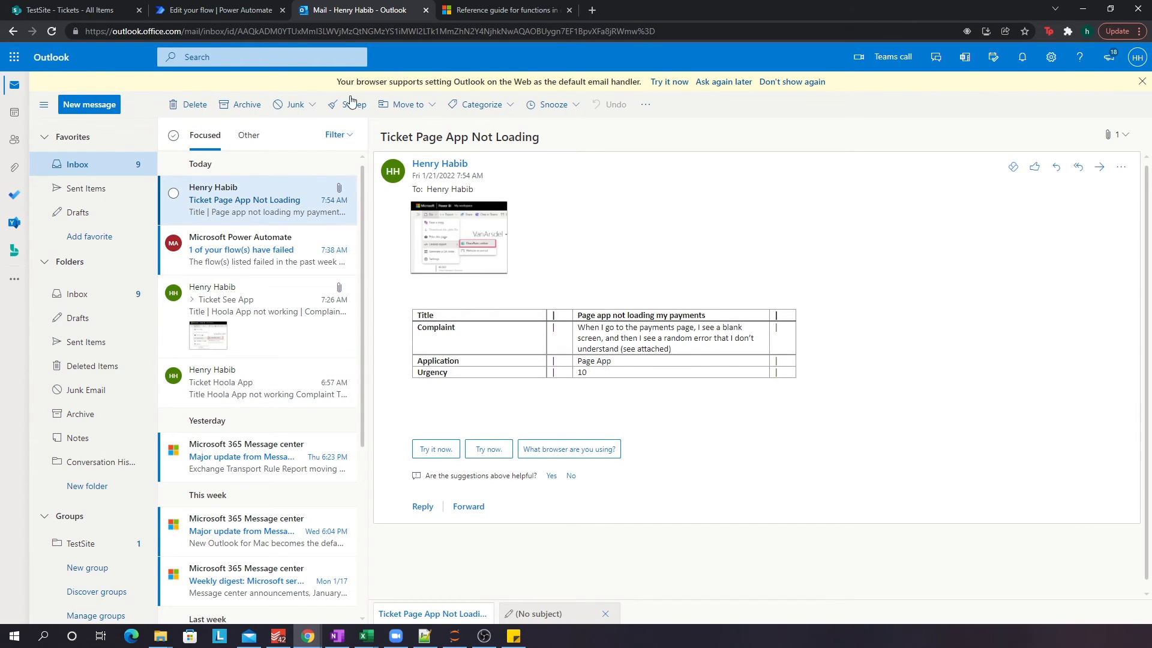
{"action": "left_click", "coordinate": [223, 10]}
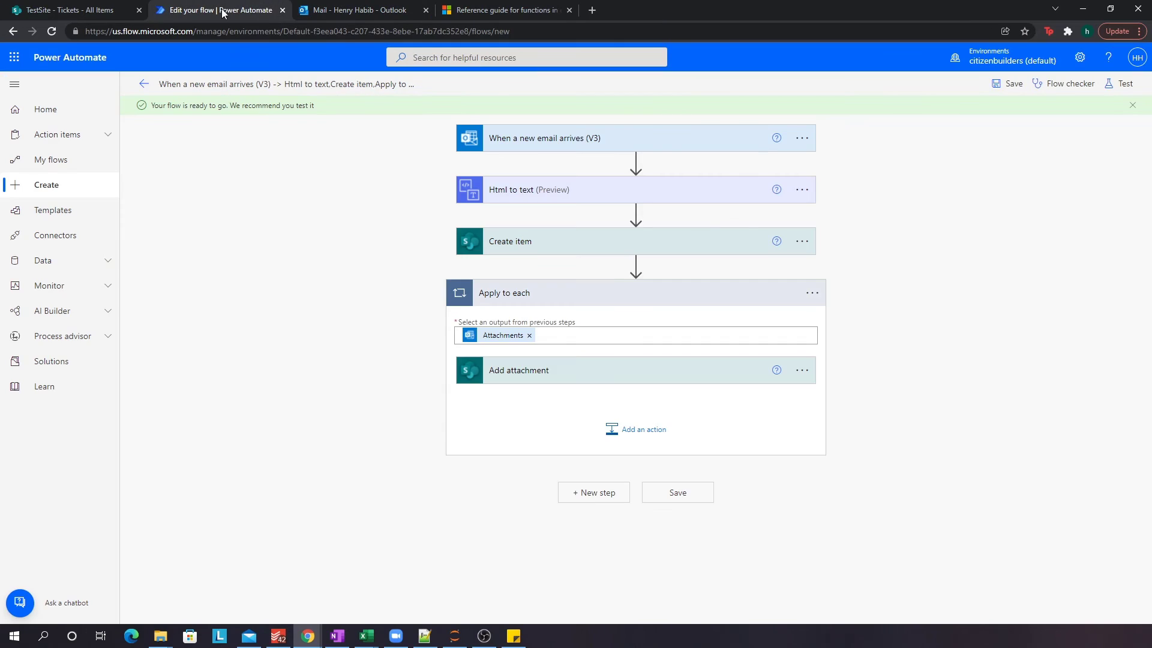
Step: Go to the flow's details page, dismiss the ready notice, and open the latest run from the 28-day run history
{"action": "left_click", "coordinate": [144, 87]}
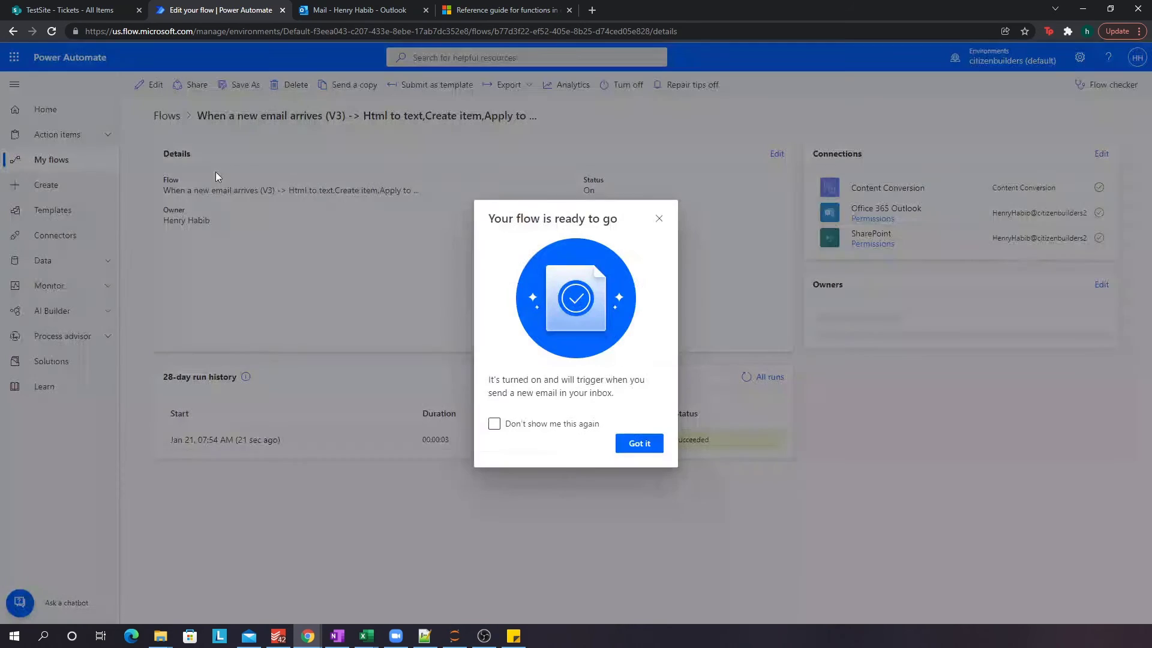
{"action": "left_click", "coordinate": [660, 219]}
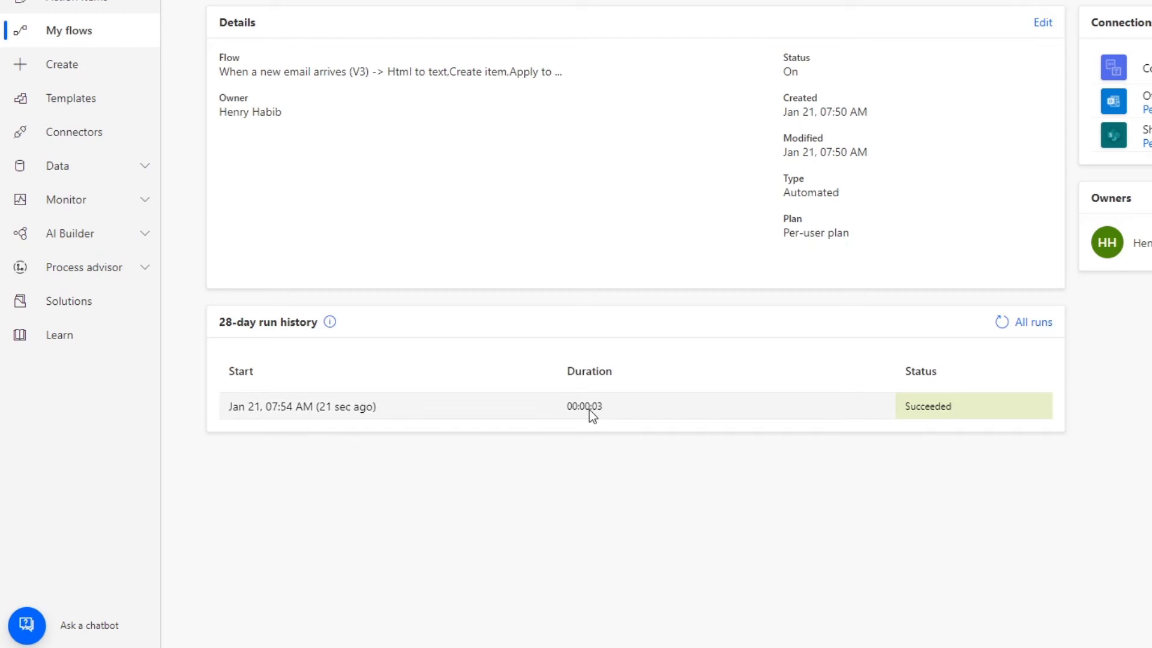
{"action": "left_click", "coordinate": [321, 409]}
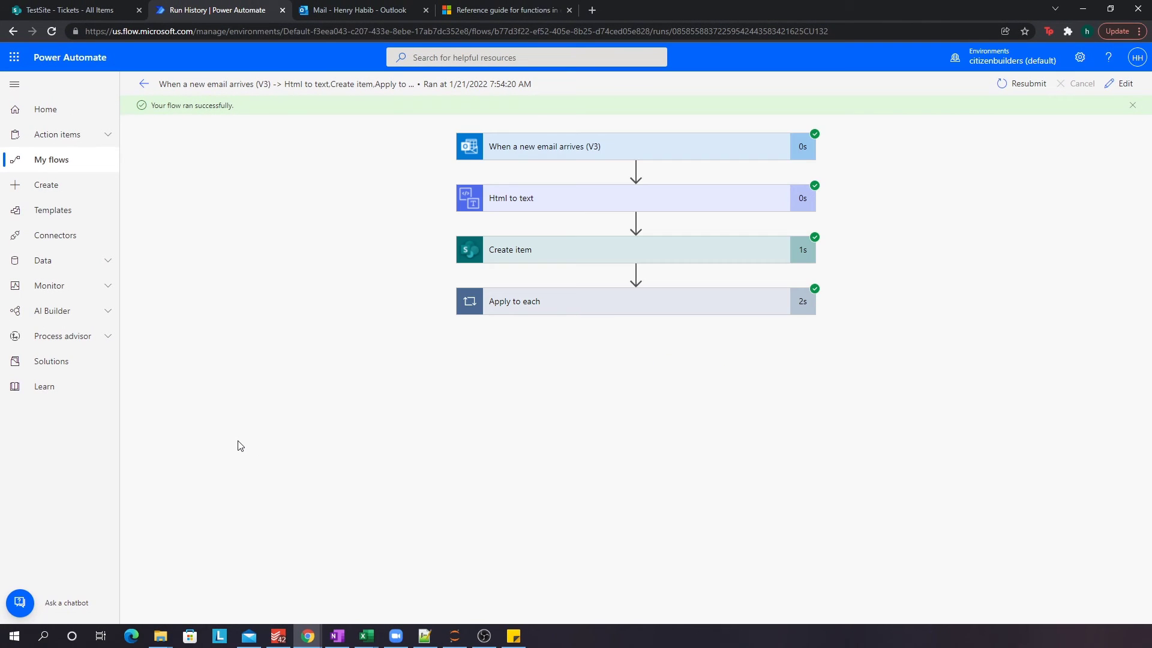
Step: Expand the run's Html to text action and examine its plain text output for the table values and delimiters
{"action": "left_click", "coordinate": [510, 208]}
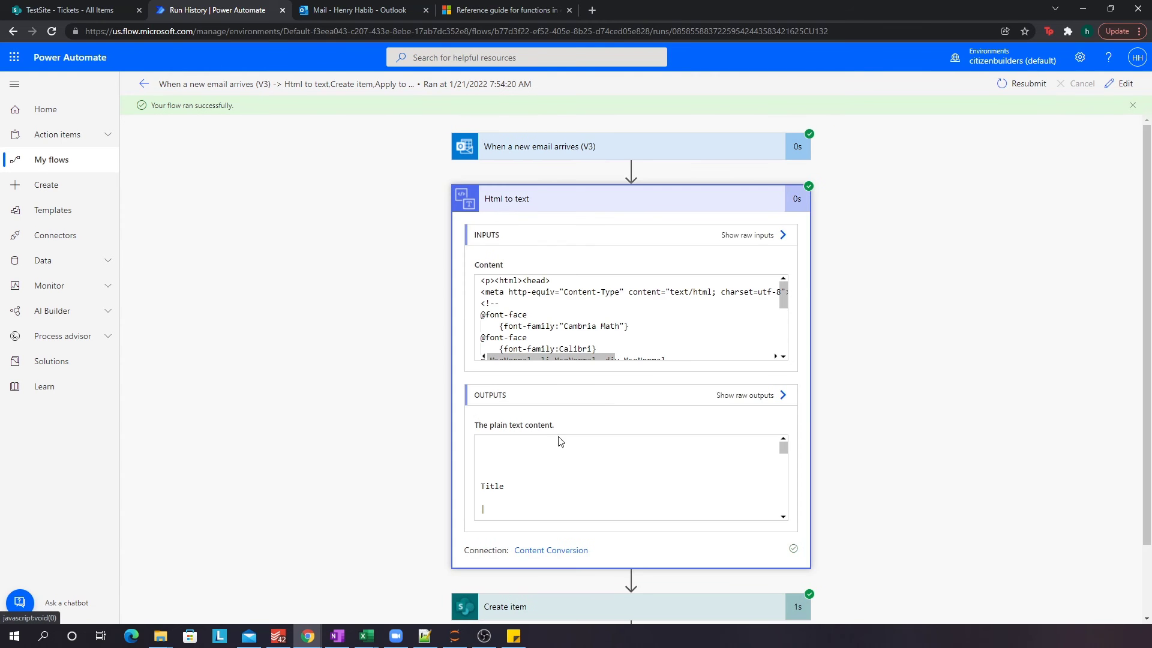
{"action": "scroll", "coordinate": [558, 456], "scroll_direction": "down", "scroll_amount": 2}
{"action": "scroll", "coordinate": [550, 476], "scroll_direction": "down", "scroll_amount": 1}
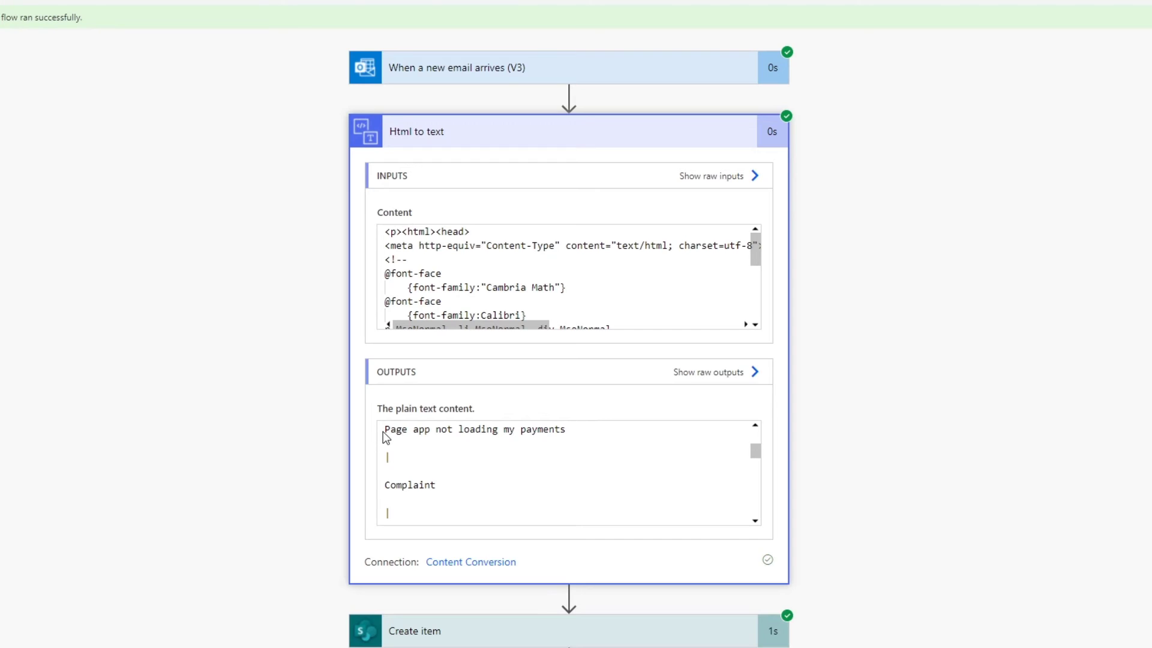
Step: Examine the Html to text action's HTML input and the rest of its plain text output, from Title through Urgency
{"action": "scroll", "coordinate": [382, 430], "scroll_direction": "up", "scroll_amount": 1}
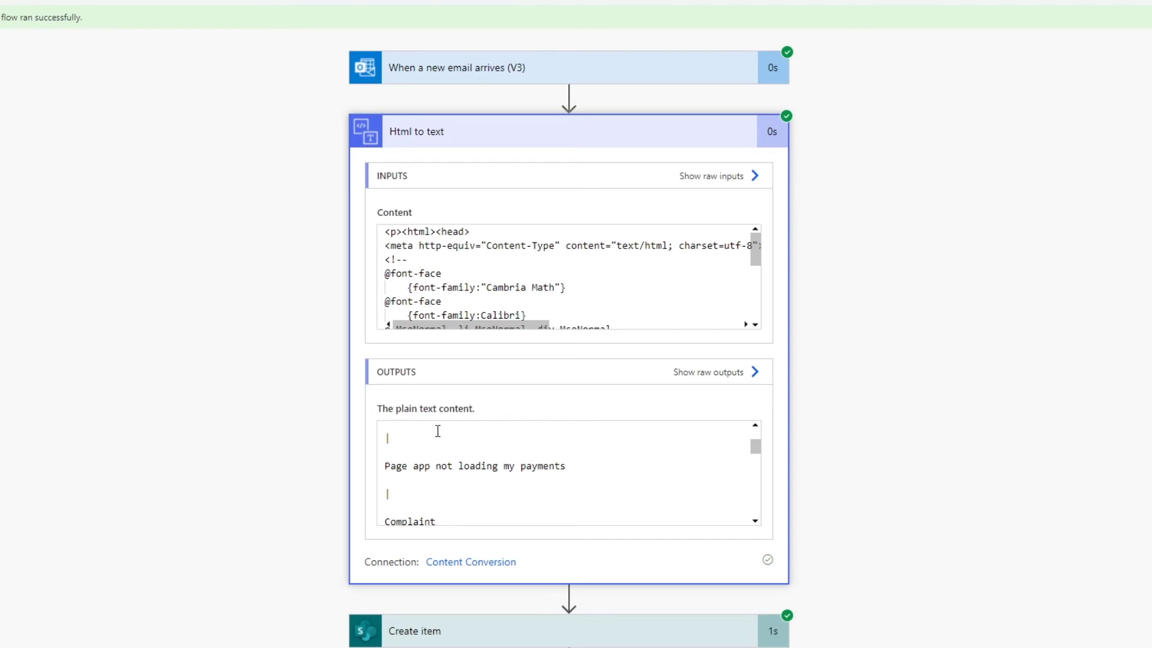
{"action": "left_click_drag", "start_coordinate": [515, 466], "coordinate": [540, 466]}
{"action": "scroll", "coordinate": [538, 462], "scroll_direction": "down", "scroll_amount": 10}
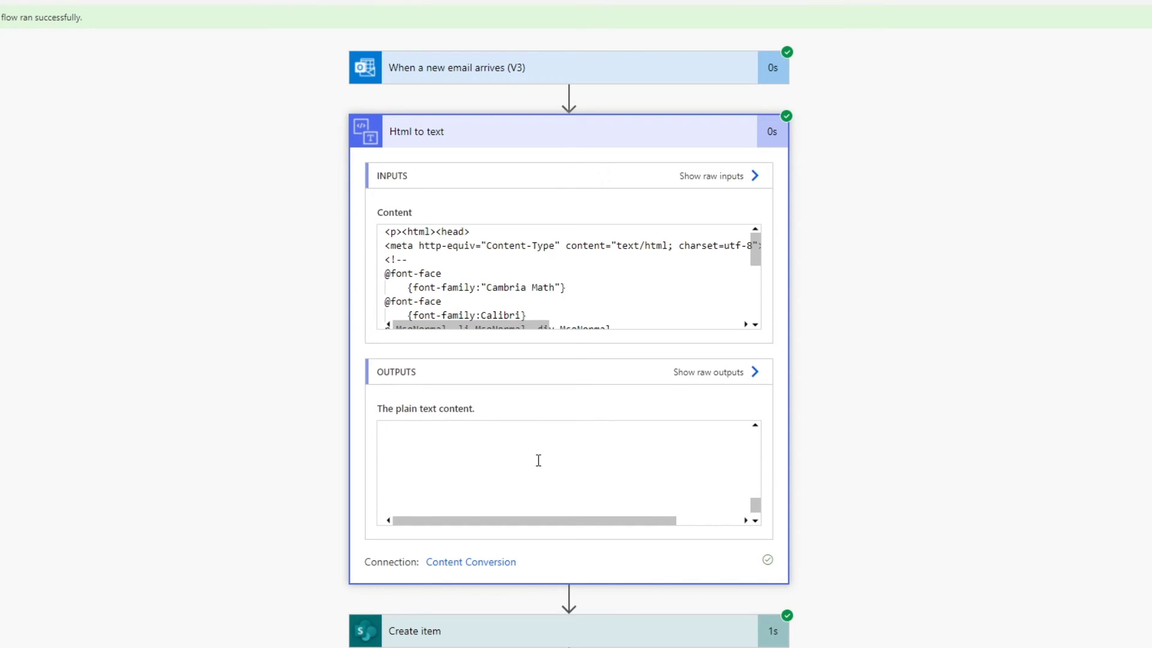
{"action": "scroll", "coordinate": [539, 460], "scroll_direction": "up", "scroll_amount": 10}
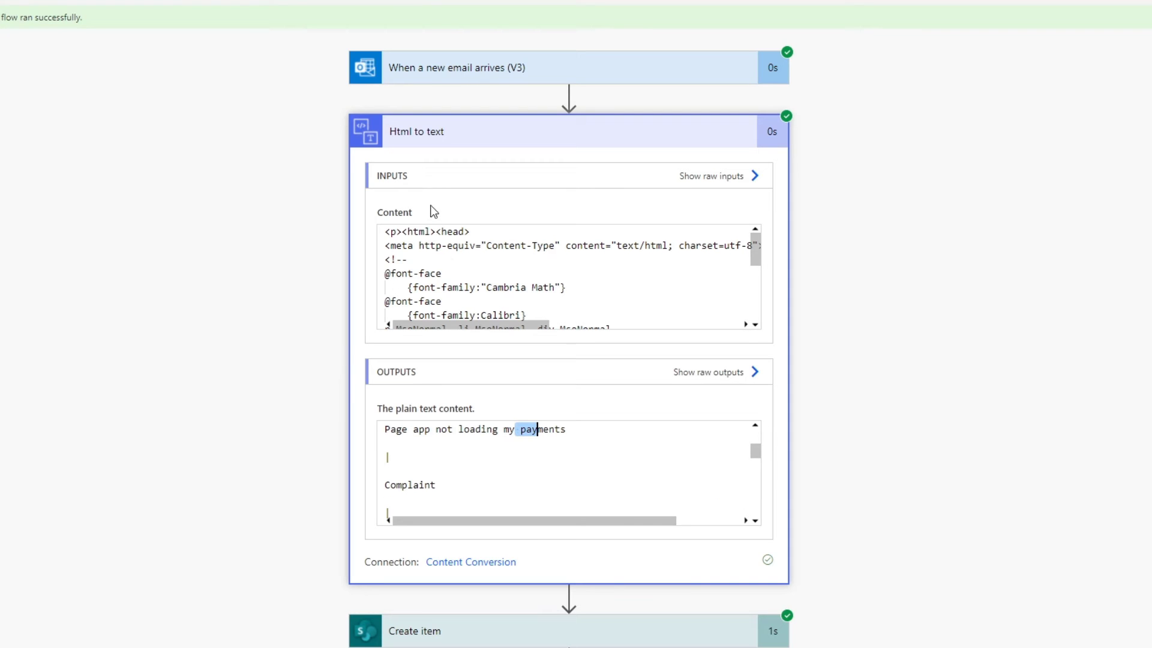
{"action": "scroll", "coordinate": [474, 262], "scroll_direction": "down", "scroll_amount": 6}
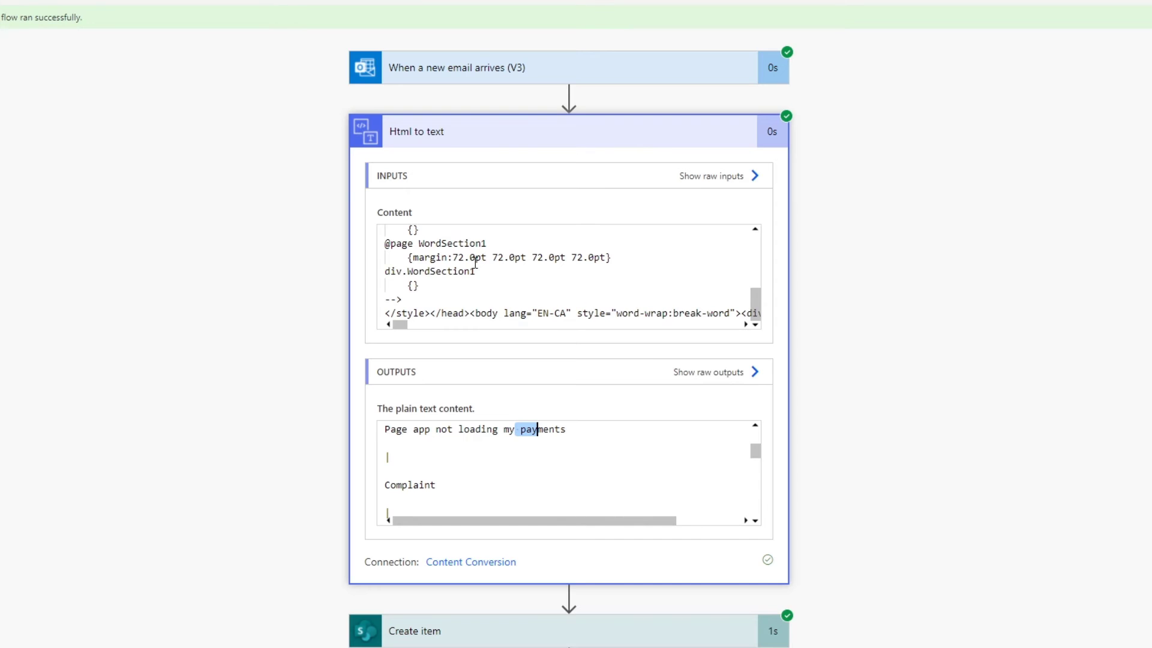
{"action": "scroll", "coordinate": [283, 342], "scroll_direction": "down", "scroll_amount": 2}
{"action": "scroll", "coordinate": [570, 347], "scroll_direction": "down", "scroll_amount": 4}
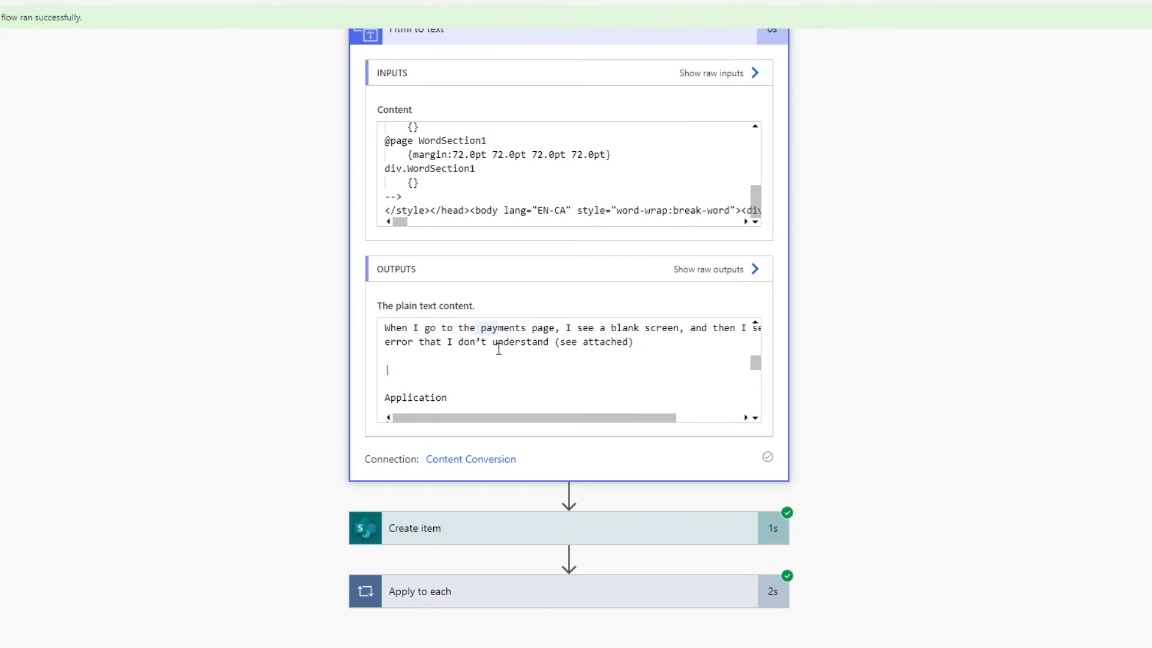
{"action": "scroll", "coordinate": [499, 349], "scroll_direction": "down", "scroll_amount": 5}
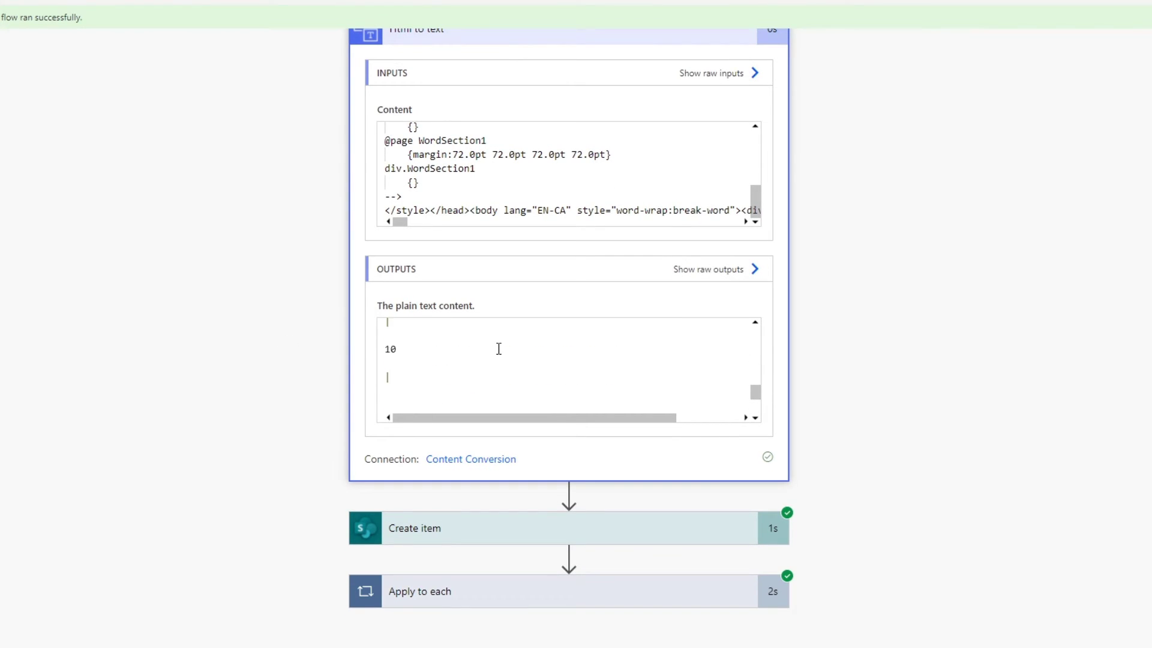
{"action": "scroll", "coordinate": [498, 348], "scroll_direction": "up", "scroll_amount": 6}
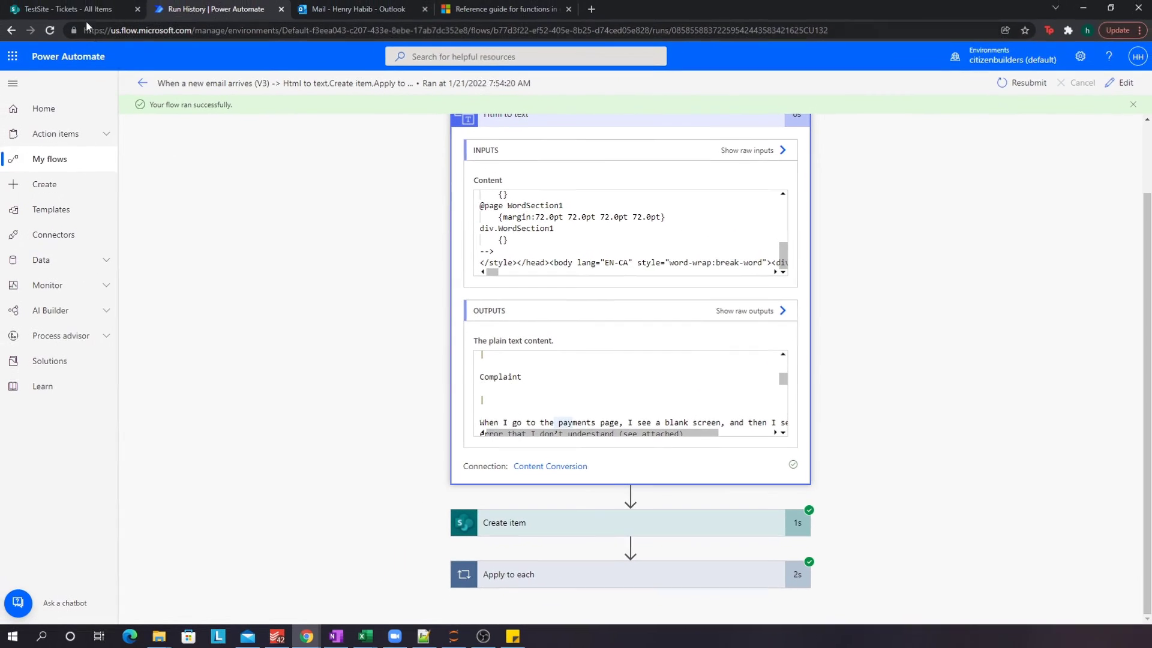
Step: Switch to SharePoint's Tickets list, open the "Page app not loading my payments" item, and expand its full Complaint text
{"action": "left_click", "coordinate": [88, 12]}
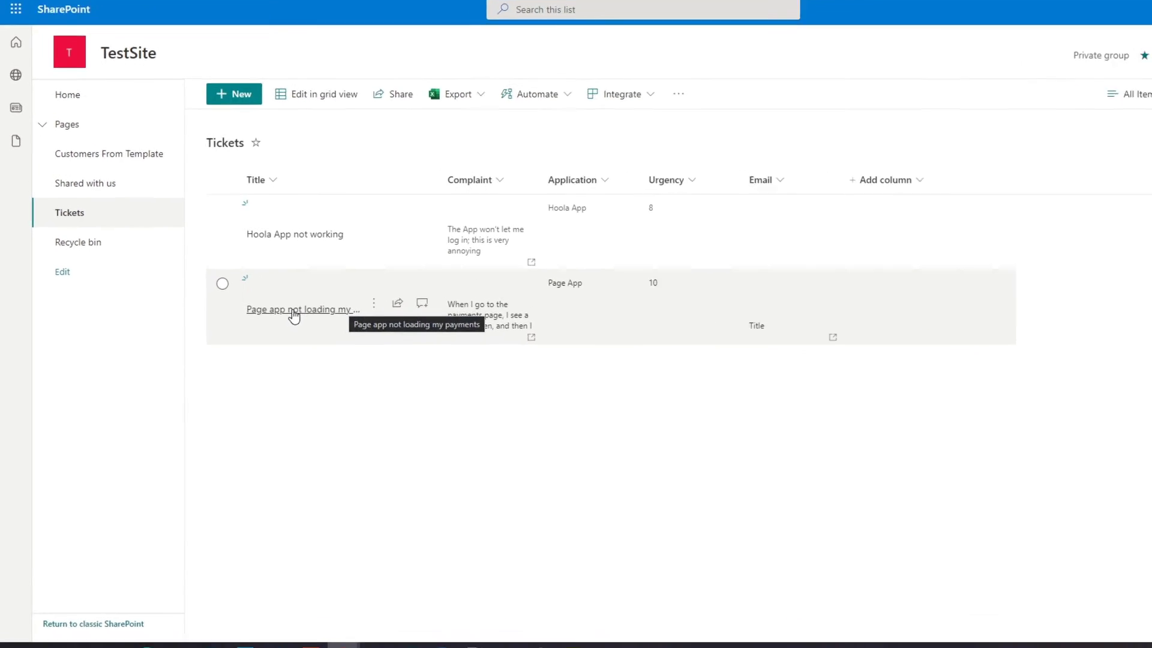
{"action": "left_click", "coordinate": [298, 287]}
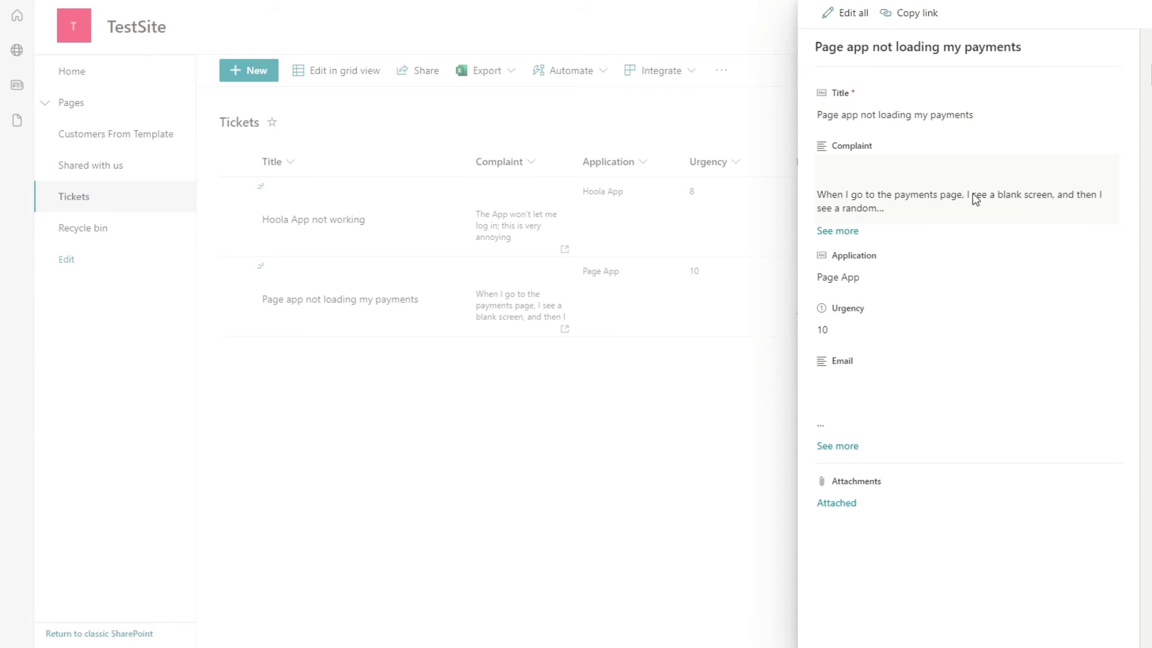
{"action": "left_click", "coordinate": [838, 232]}
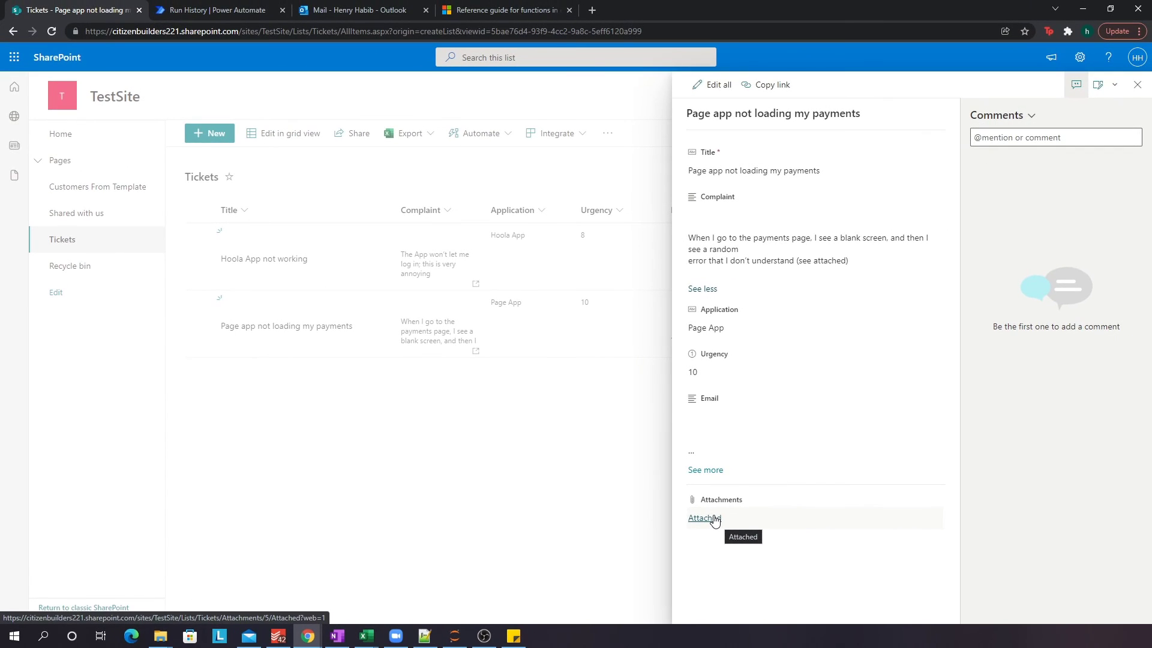
Step: Expand the ticket's Email field, review the stored email text with its delimiters, and close the item's details
{"action": "left_click", "coordinate": [711, 472]}
{"action": "scroll", "coordinate": [738, 471], "scroll_direction": "down", "scroll_amount": 4}
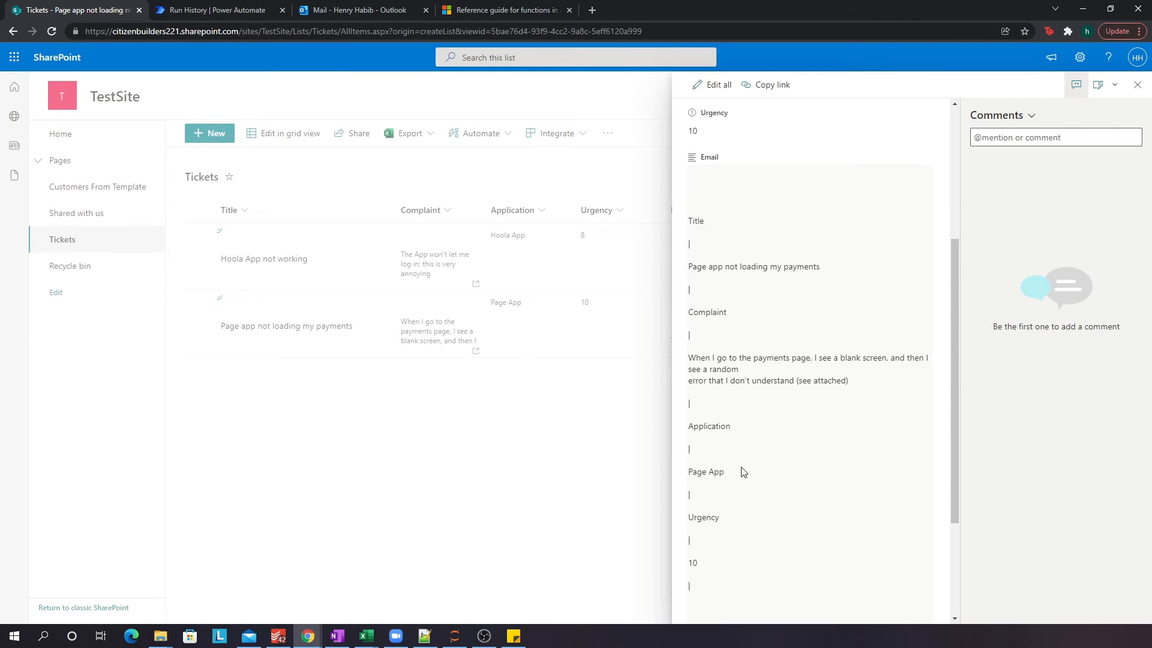
{"action": "scroll", "coordinate": [744, 471], "scroll_direction": "down", "scroll_amount": 2}
{"action": "scroll", "coordinate": [746, 470], "scroll_direction": "up", "scroll_amount": 2}
{"action": "scroll", "coordinate": [747, 468], "scroll_direction": "down", "scroll_amount": 1}
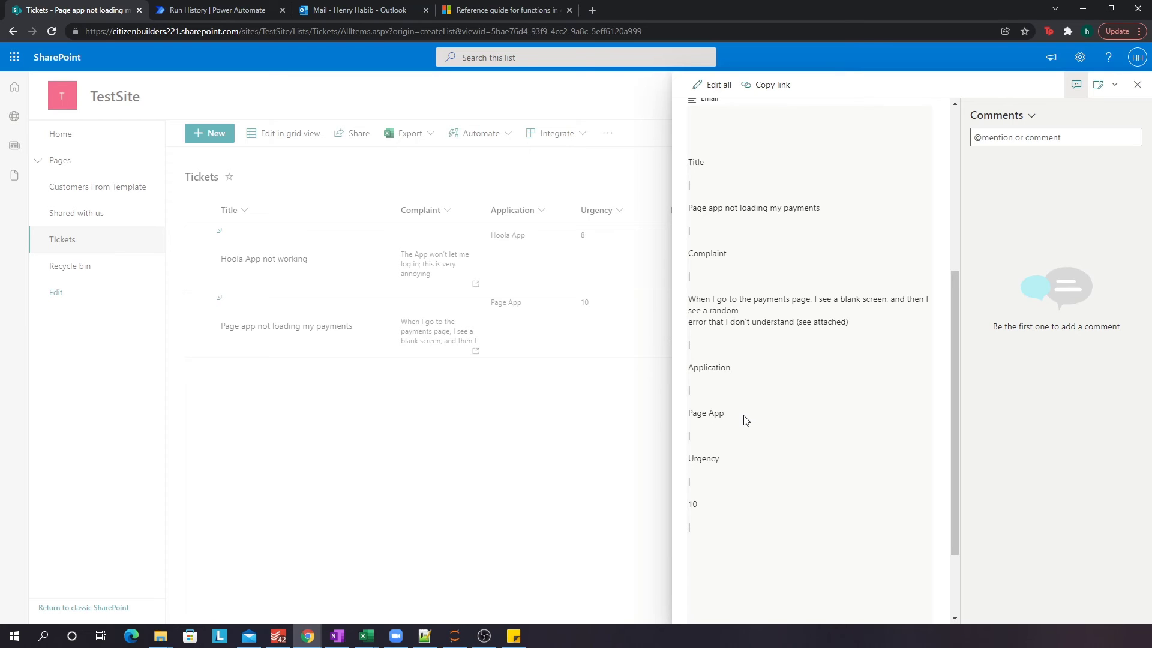
{"action": "scroll", "coordinate": [728, 431], "scroll_direction": "up", "scroll_amount": 3}
{"action": "scroll", "coordinate": [747, 360], "scroll_direction": "down", "scroll_amount": 3}
{"action": "left_click", "coordinate": [1137, 84]}
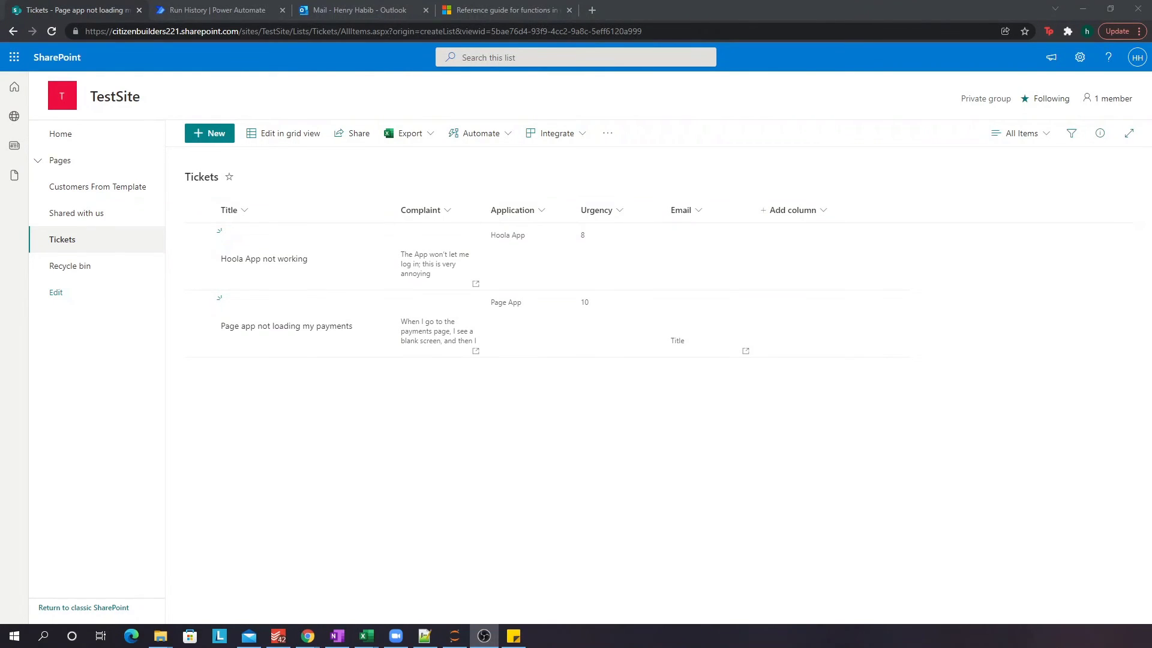
Step: Return to Power Automate, leave the run for the flow's details page, open the flow for editing, and expand its email trigger
{"action": "left_click", "coordinate": [204, 17]}
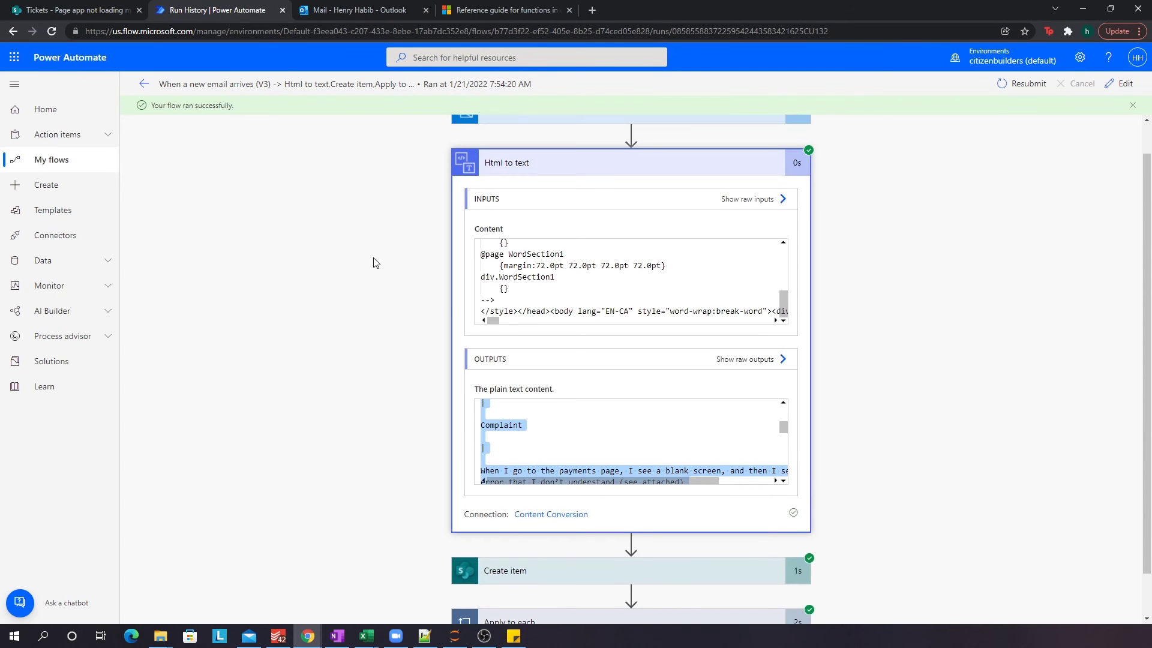
{"action": "scroll", "coordinate": [375, 263], "scroll_direction": "up", "scroll_amount": 1}
{"action": "left_click", "coordinate": [145, 84]}
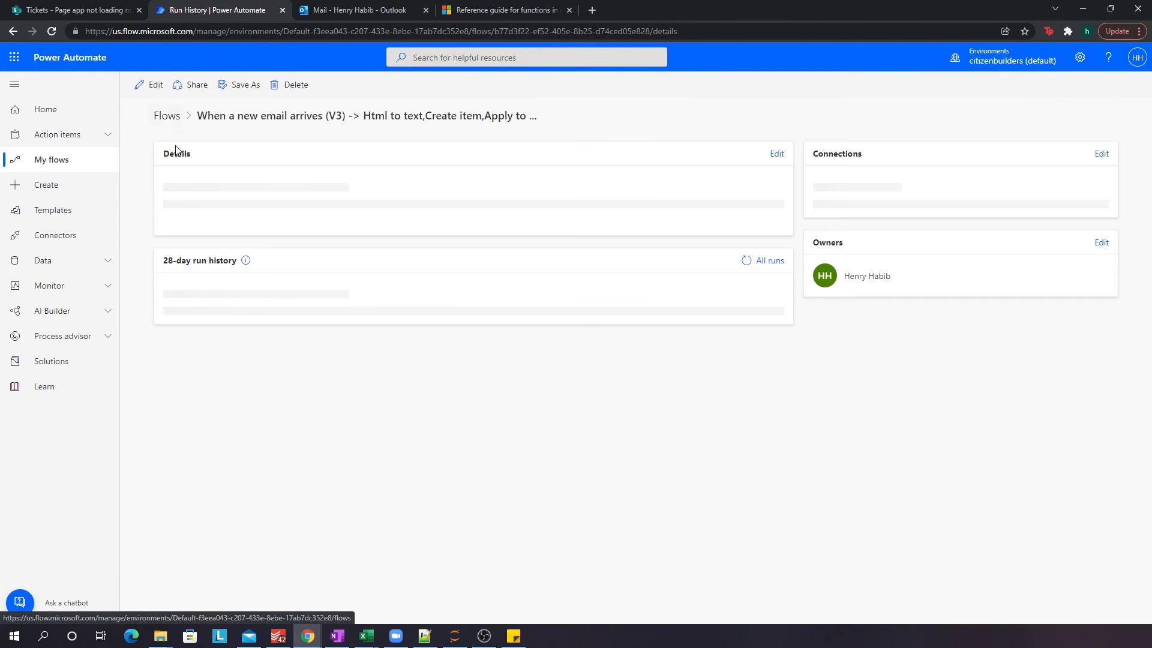
{"action": "left_click", "coordinate": [155, 90]}
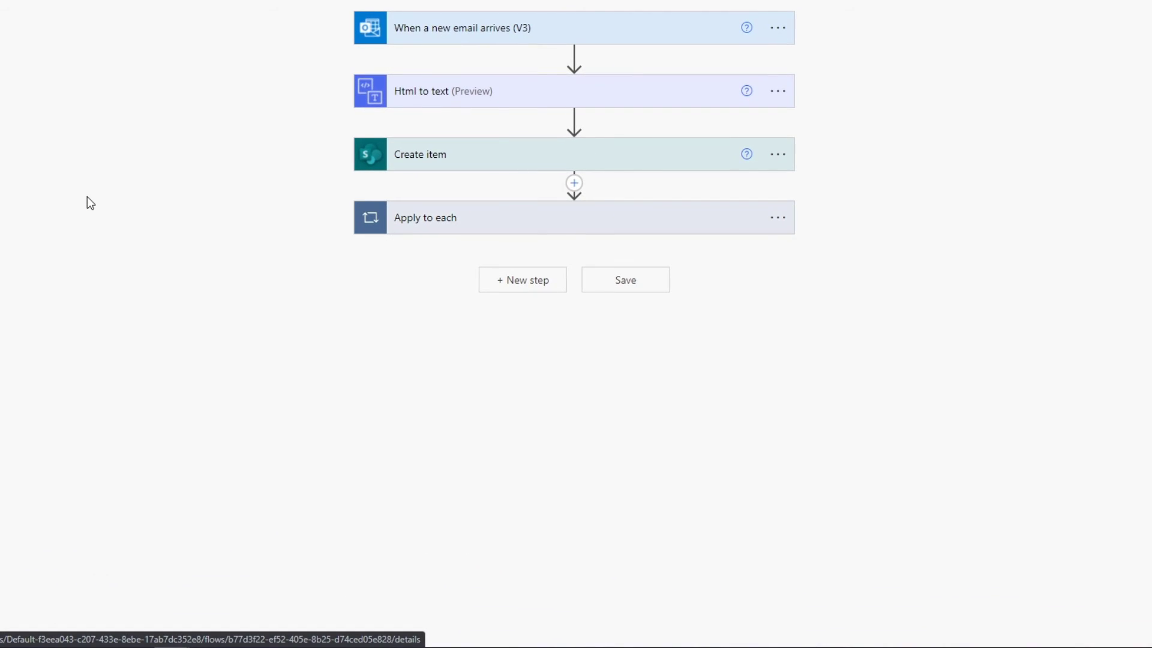
{"action": "left_click", "coordinate": [413, 33]}
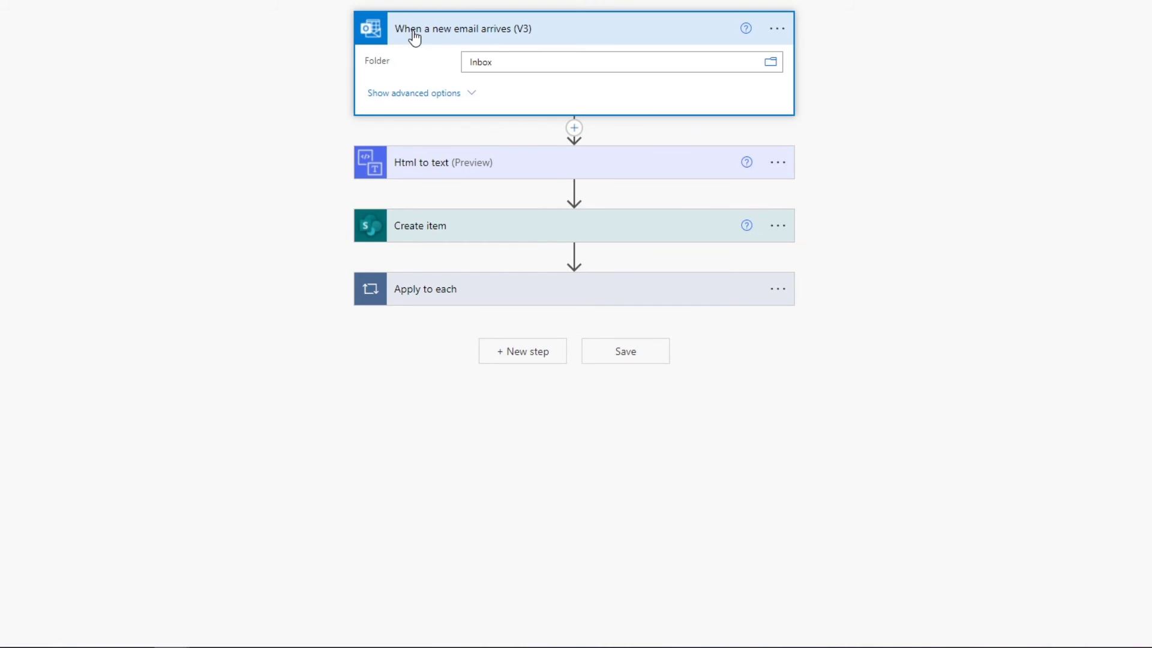
Step: Compare the "Ticket Page App Not Loading" email's table in Outlook with the flow's trigger and actions, ending in the flow editor
{"action": "left_click", "coordinate": [327, 10]}
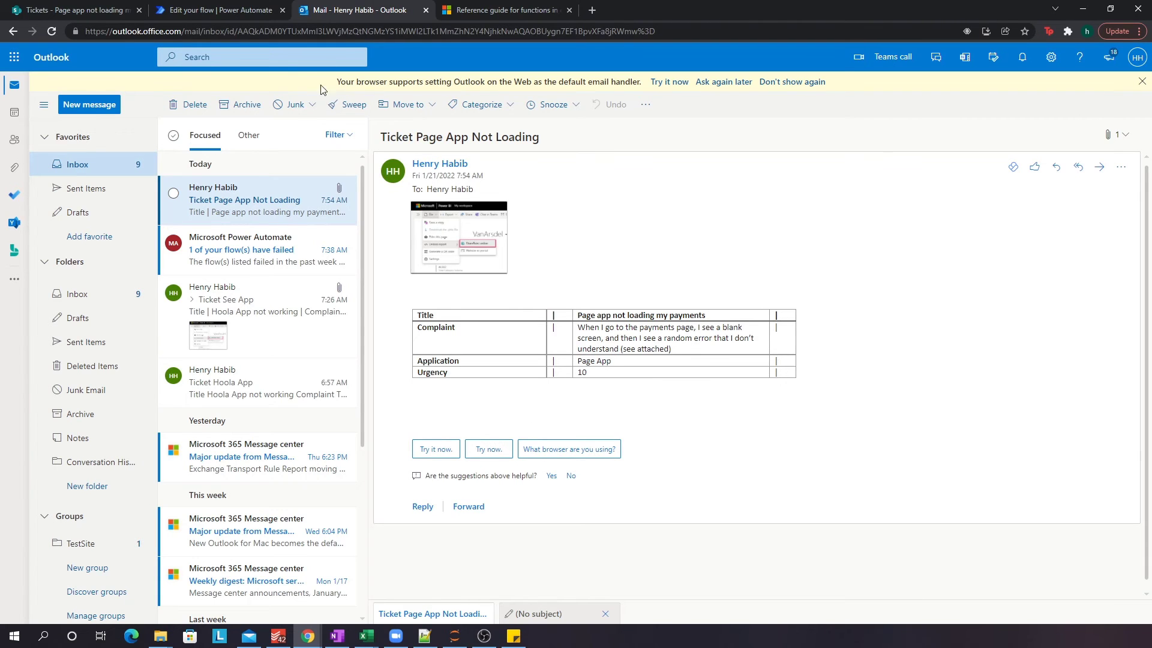
{"action": "left_click", "coordinate": [227, 10]}
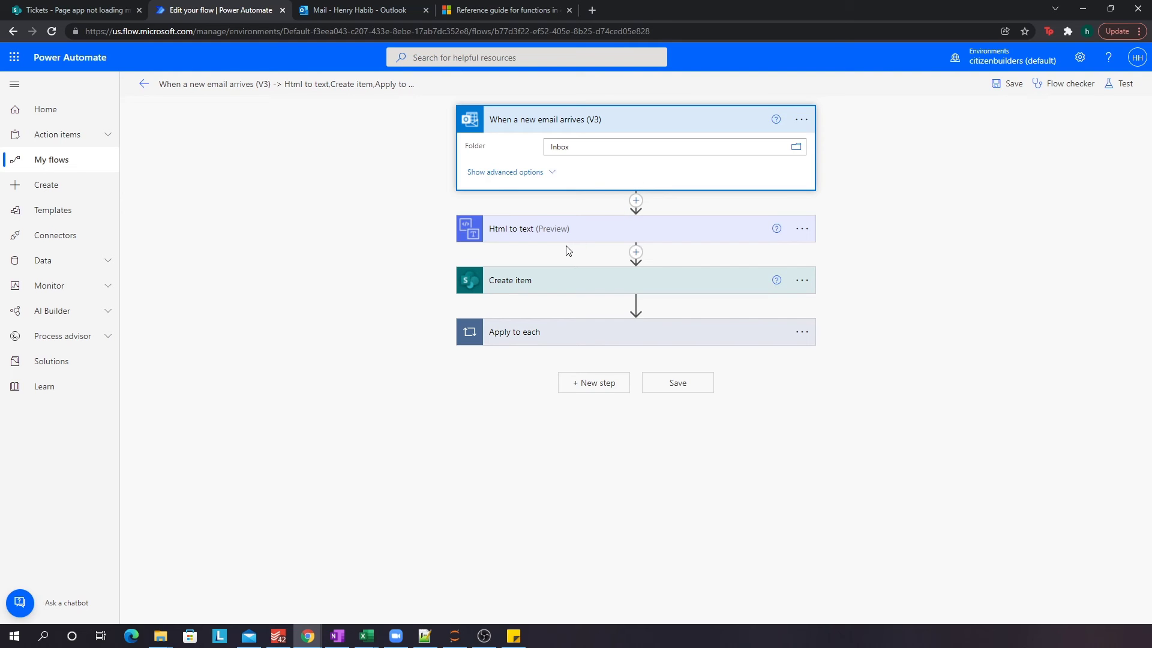
{"action": "left_click", "coordinate": [387, 9]}
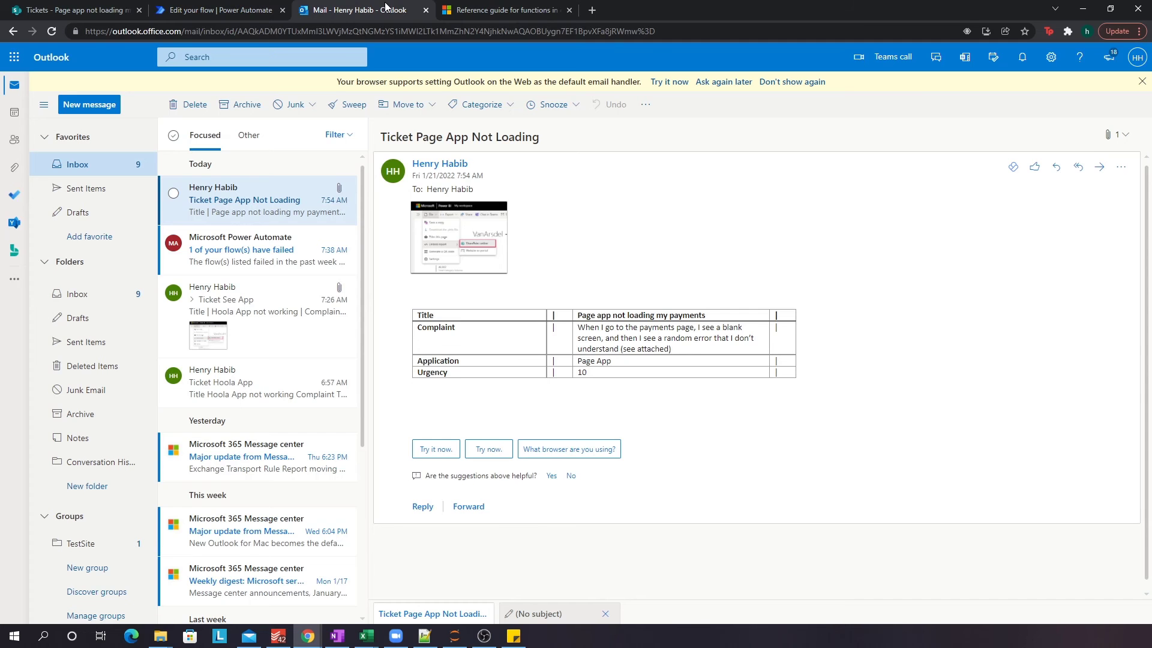
{"action": "left_click", "coordinate": [218, 10]}
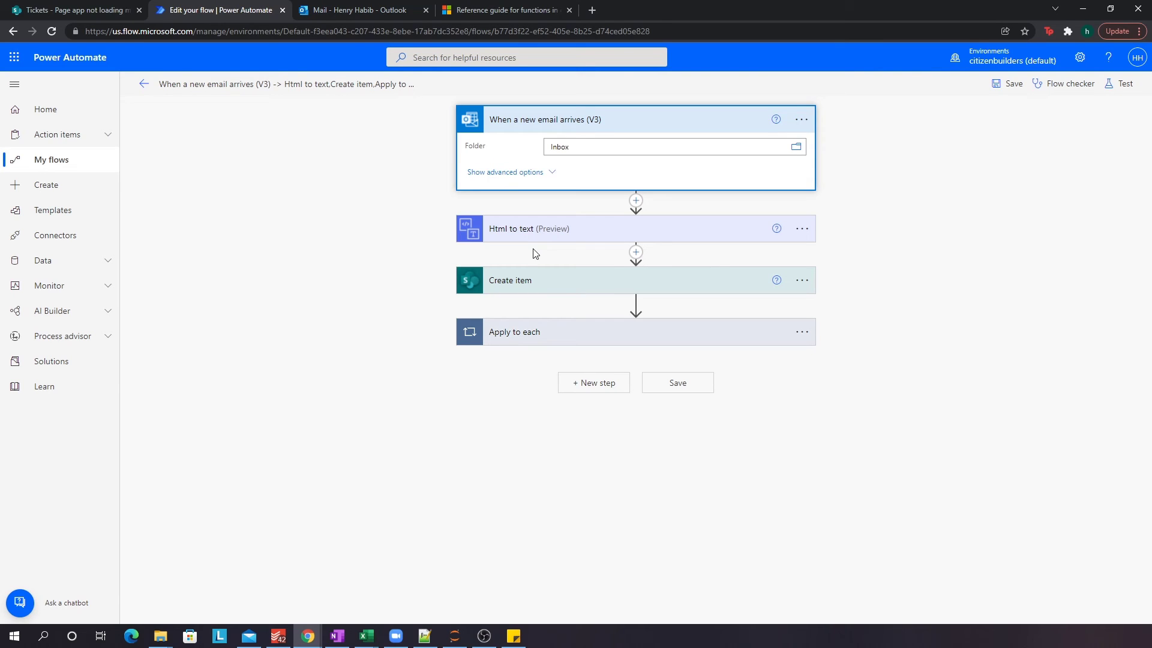
{"action": "left_click", "coordinate": [392, 10]}
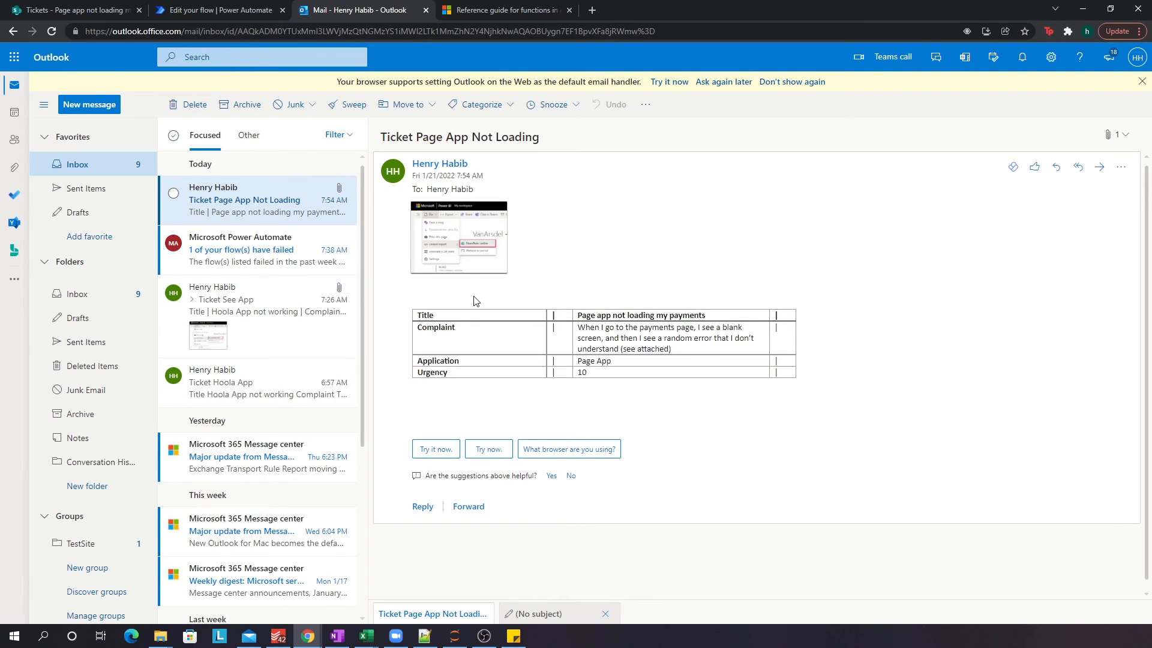
{"action": "left_click", "coordinate": [204, 8]}
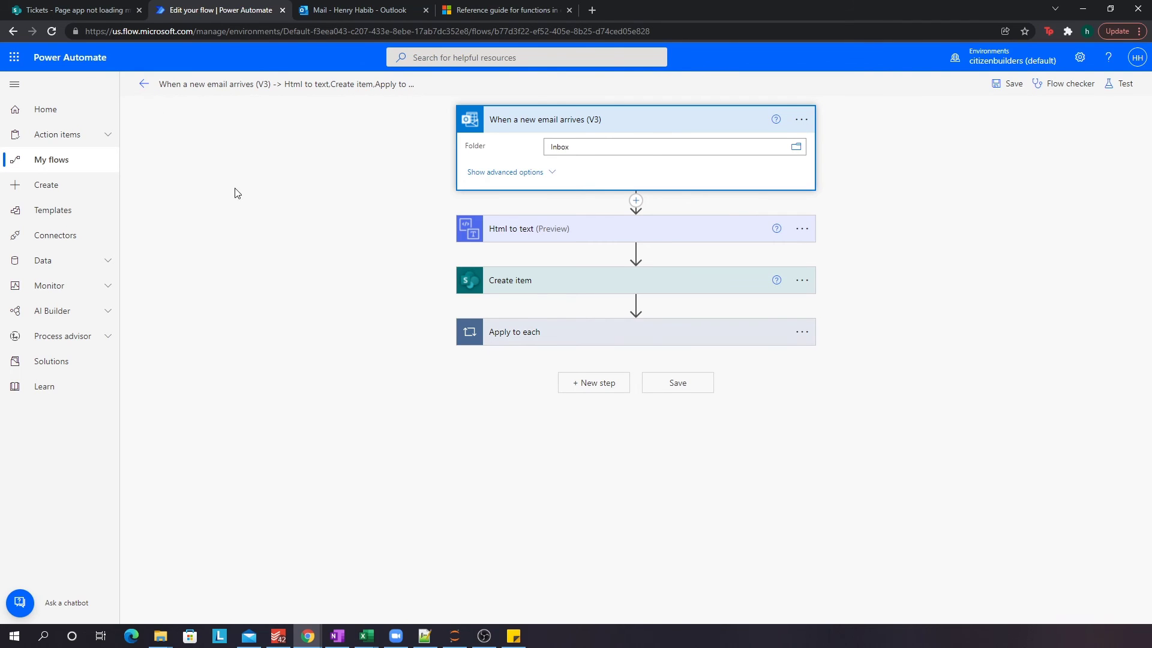
Step: Review the recorded tickets in SharePoint's Tickets list, recheck the source email in Outlook, and return to the flow editor
{"action": "left_click", "coordinate": [316, 7]}
{"action": "left_click", "coordinate": [123, 7]}
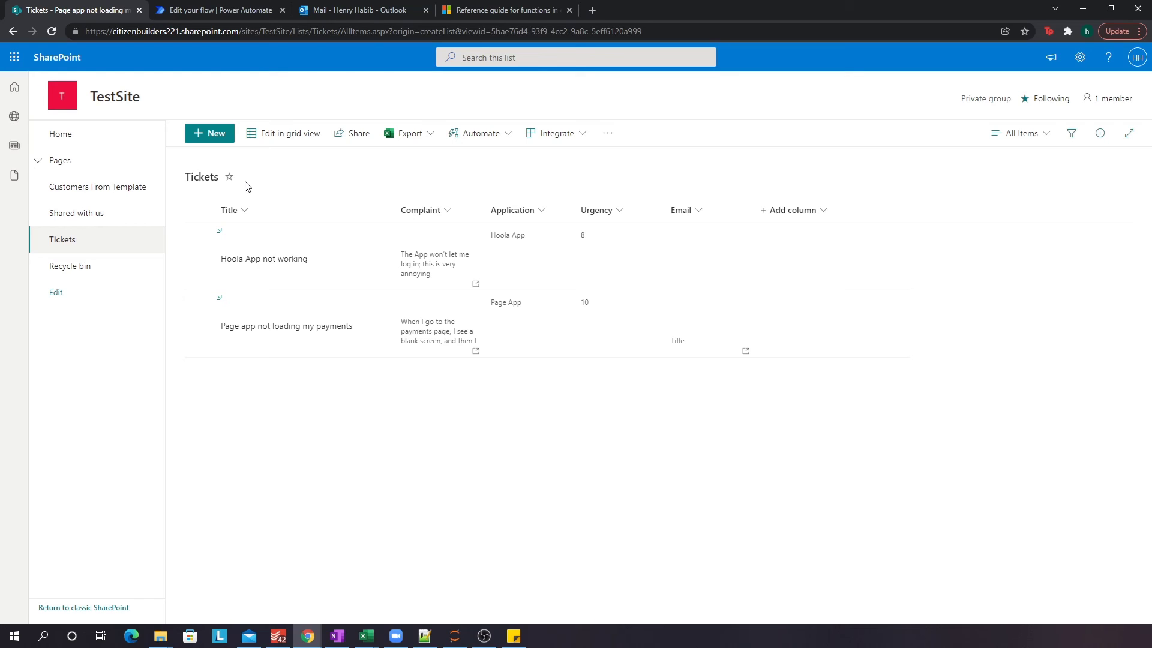
{"action": "key", "text": "ctrl+Tab"}
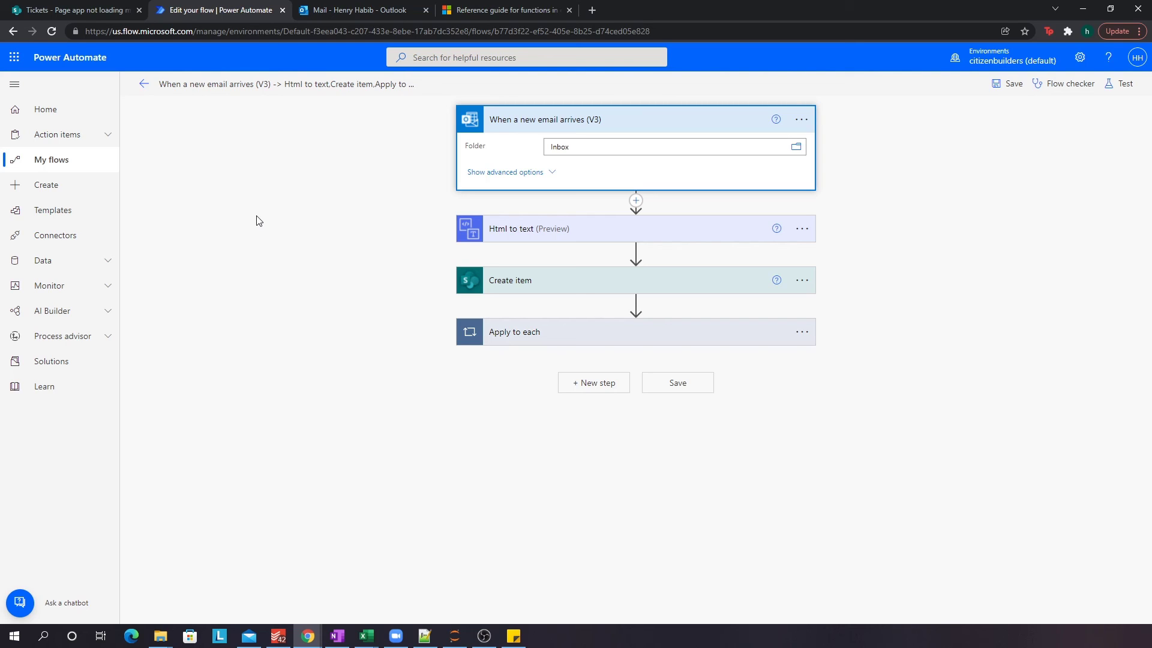
{"action": "left_click", "coordinate": [336, 12]}
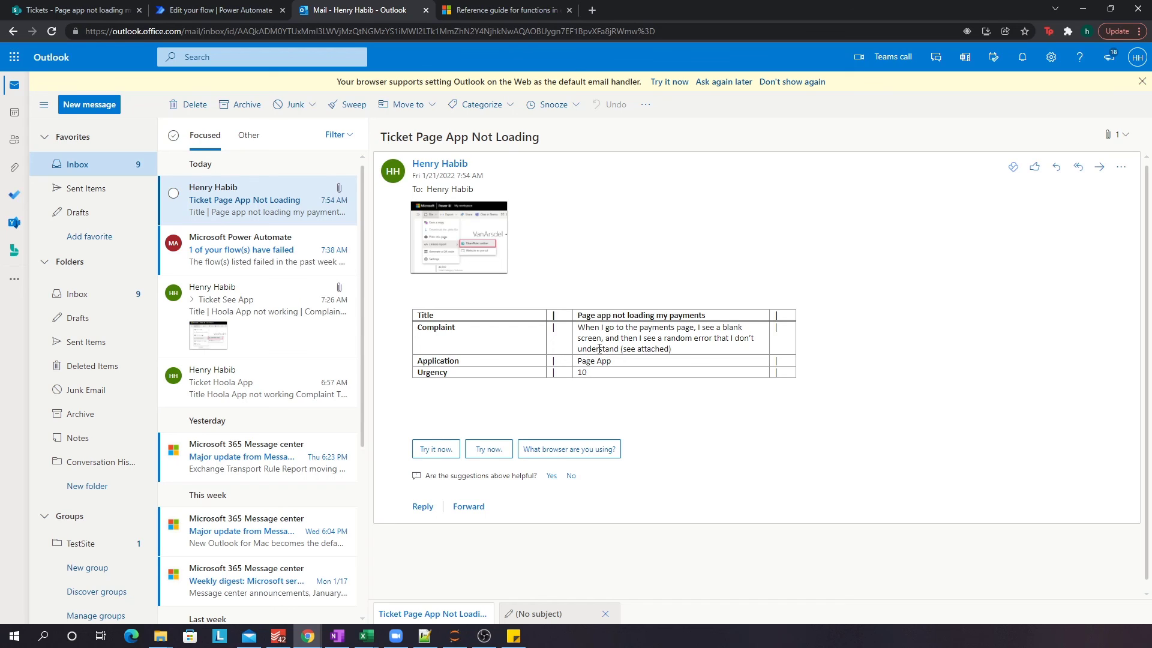
{"action": "left_click", "coordinate": [216, 10]}
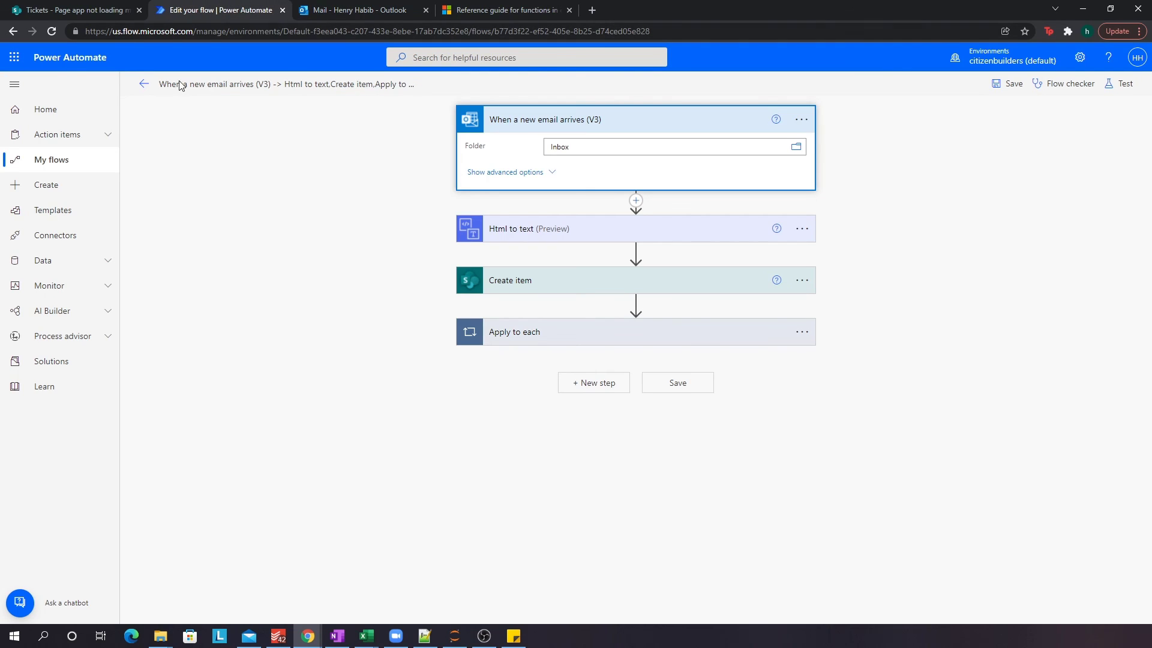